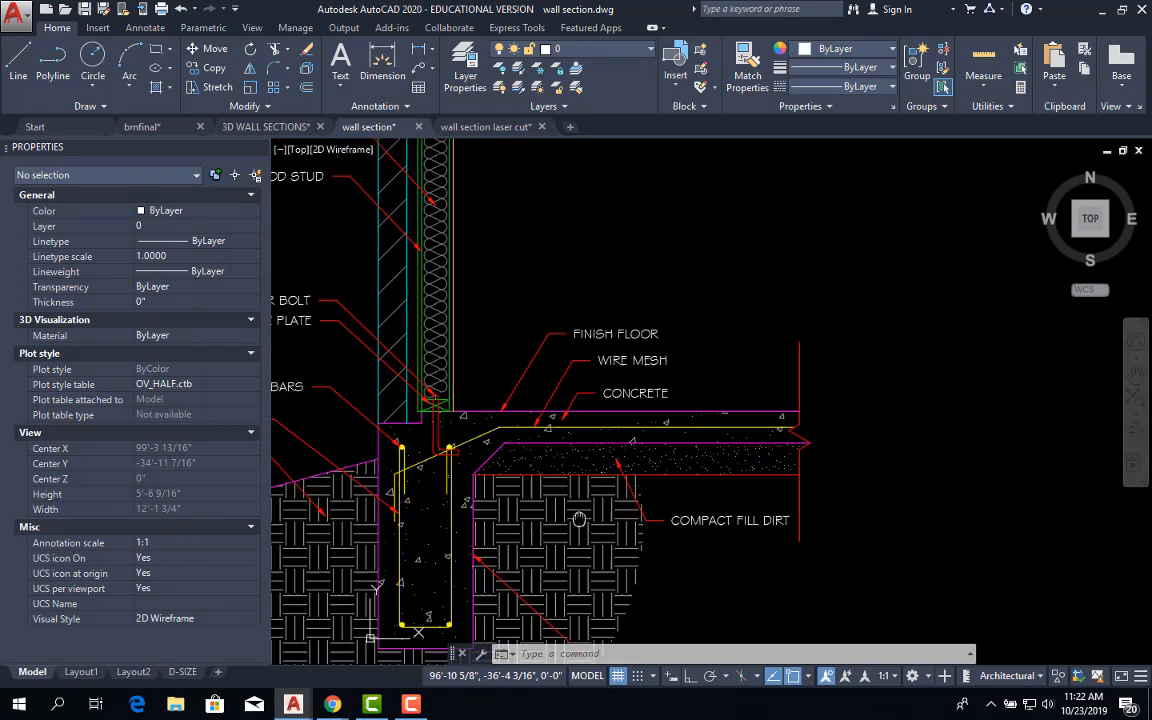
# Step: Examine the annotated wall section's wall, slab and footing details, and compare them with the plain outline section beside it
pyautogui.scroll(-2, 502, 491)
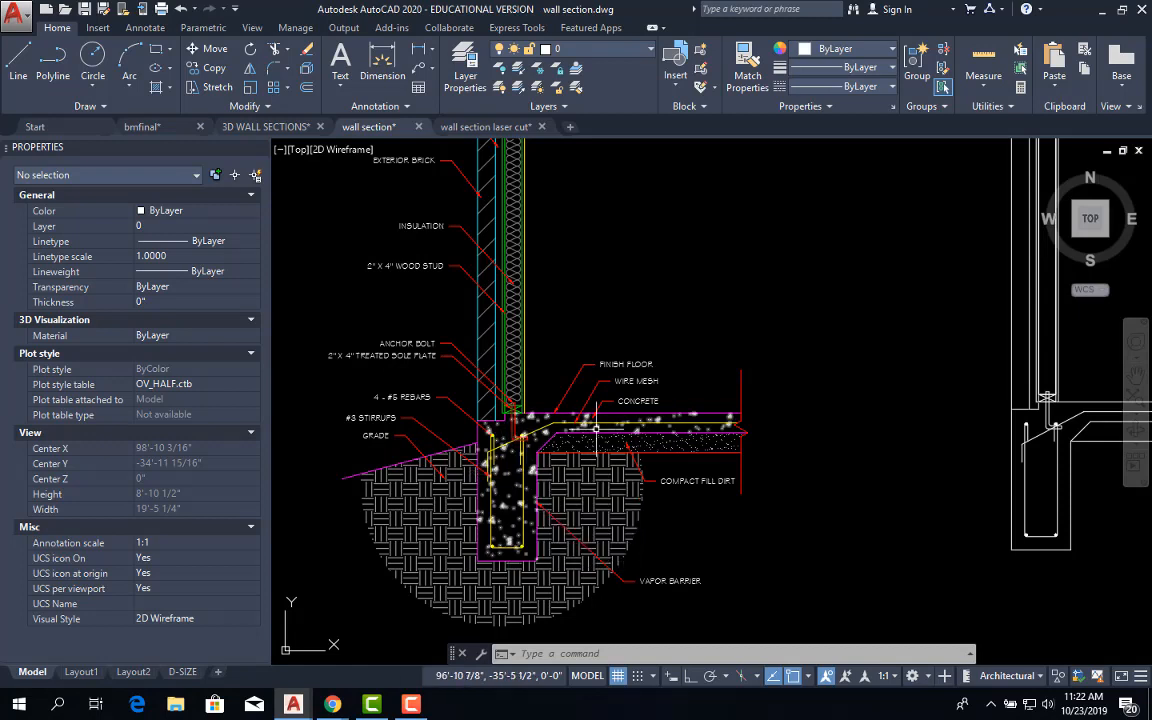
pyautogui.scroll(2, 532, 473)
pyautogui.scroll(4, 532, 473)
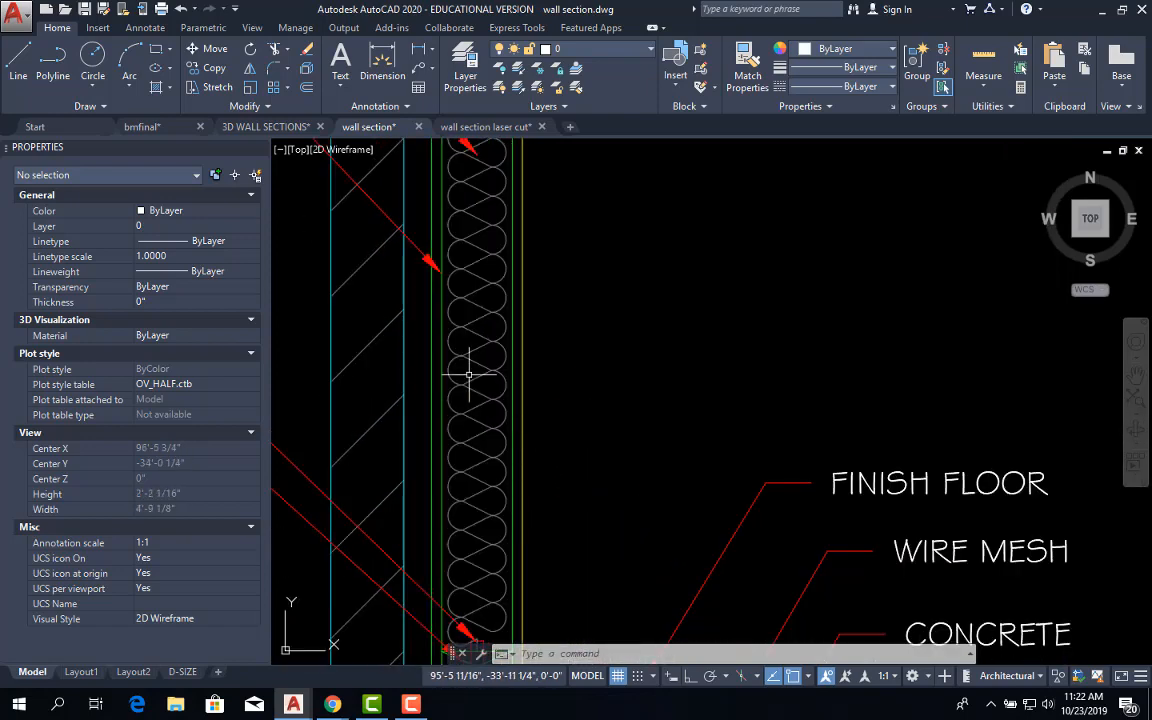
pyautogui.scroll(-4, 489, 360)
pyautogui.moveTo(499, 282); pyautogui.dragTo(489, 345, button='middle')
pyautogui.moveTo(716, 449); pyautogui.dragTo(556, 311, button='middle')
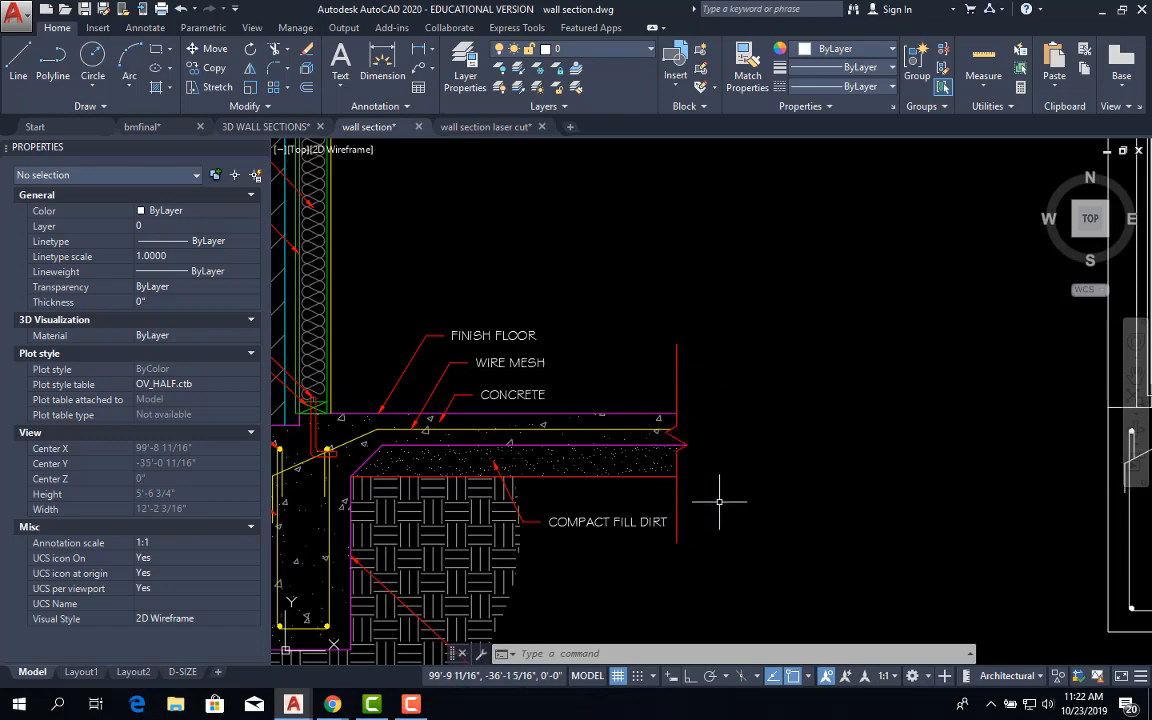
pyautogui.scroll(-2, 690, 411)
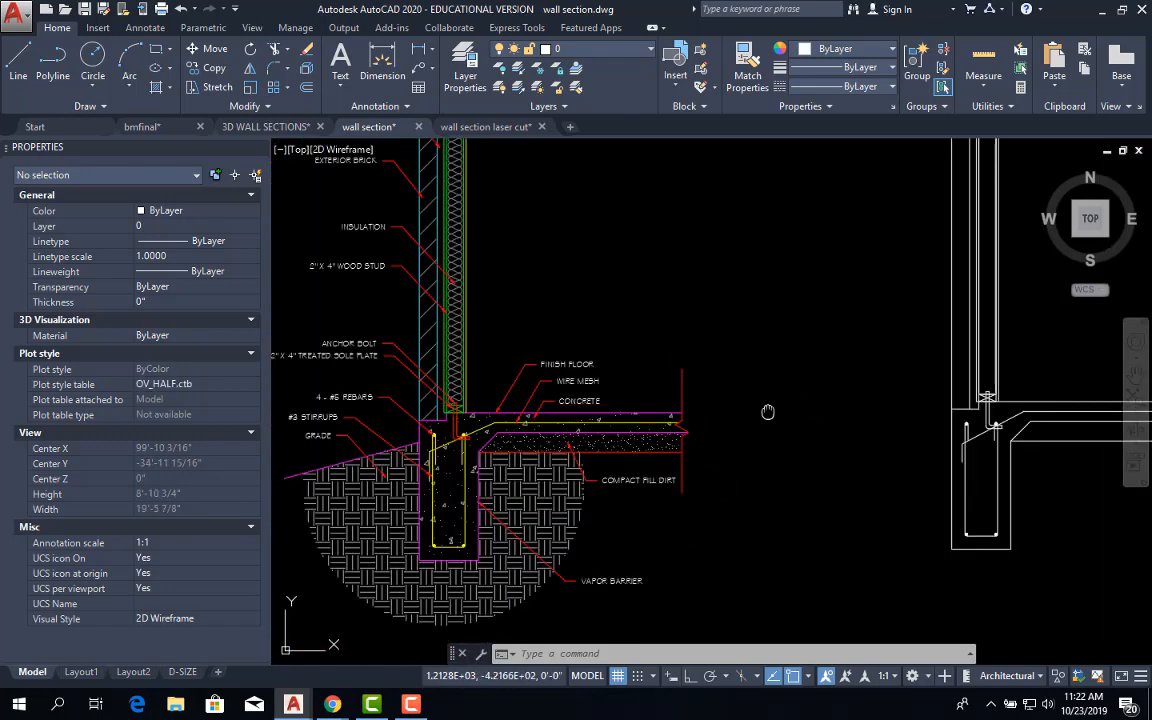
pyautogui.moveTo(768, 411); pyautogui.dragTo(581, 424, button='middle')
pyautogui.scroll(-2, 584, 419)
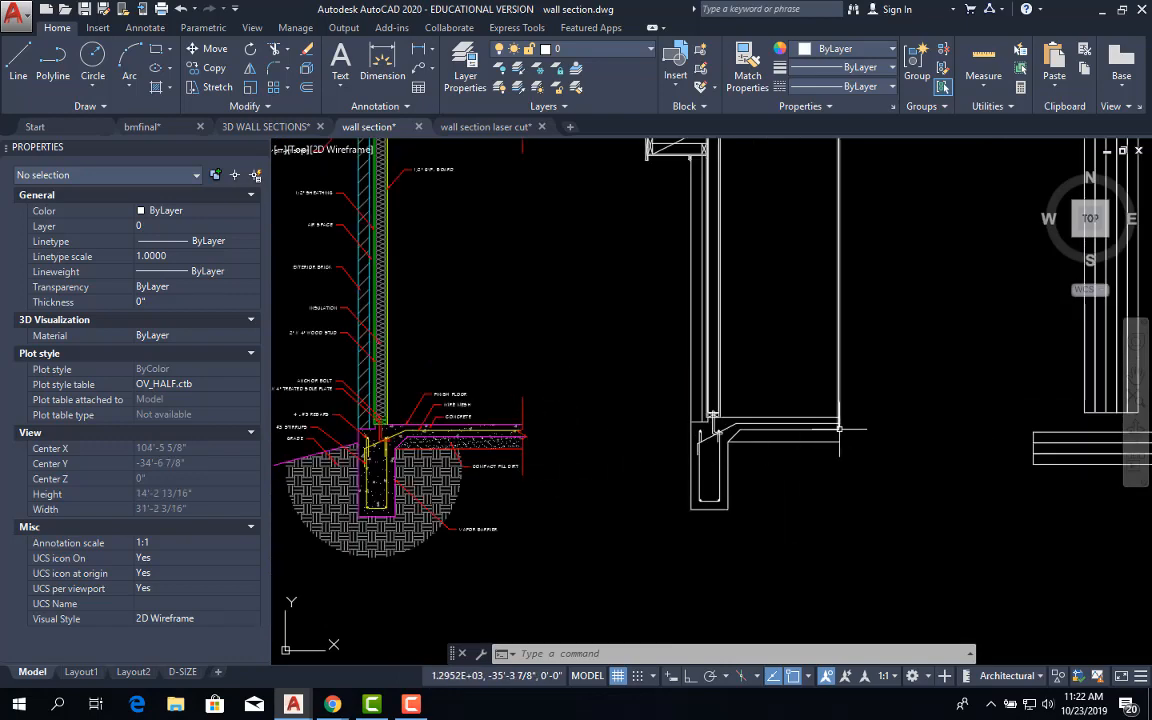
pyautogui.scroll(-2, 839, 428)
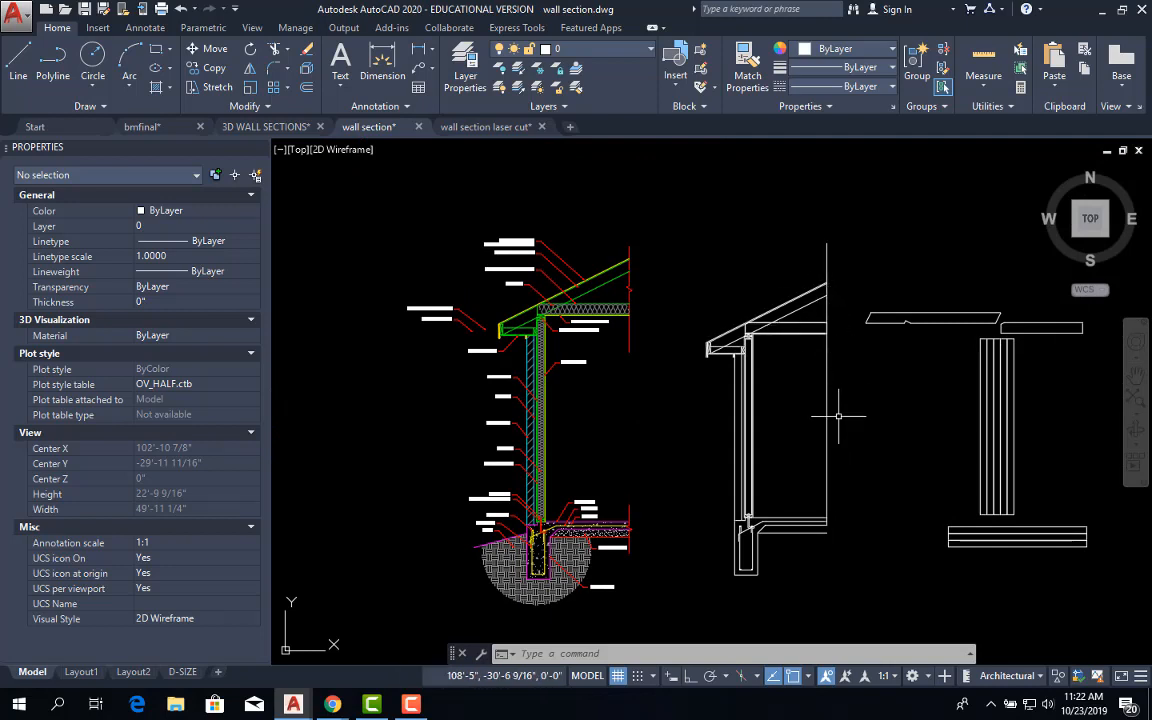
# Step: Select the straight vertical line that closes the right end of the outline wall section
pyautogui.click(845, 456)
pyautogui.click(823, 437)
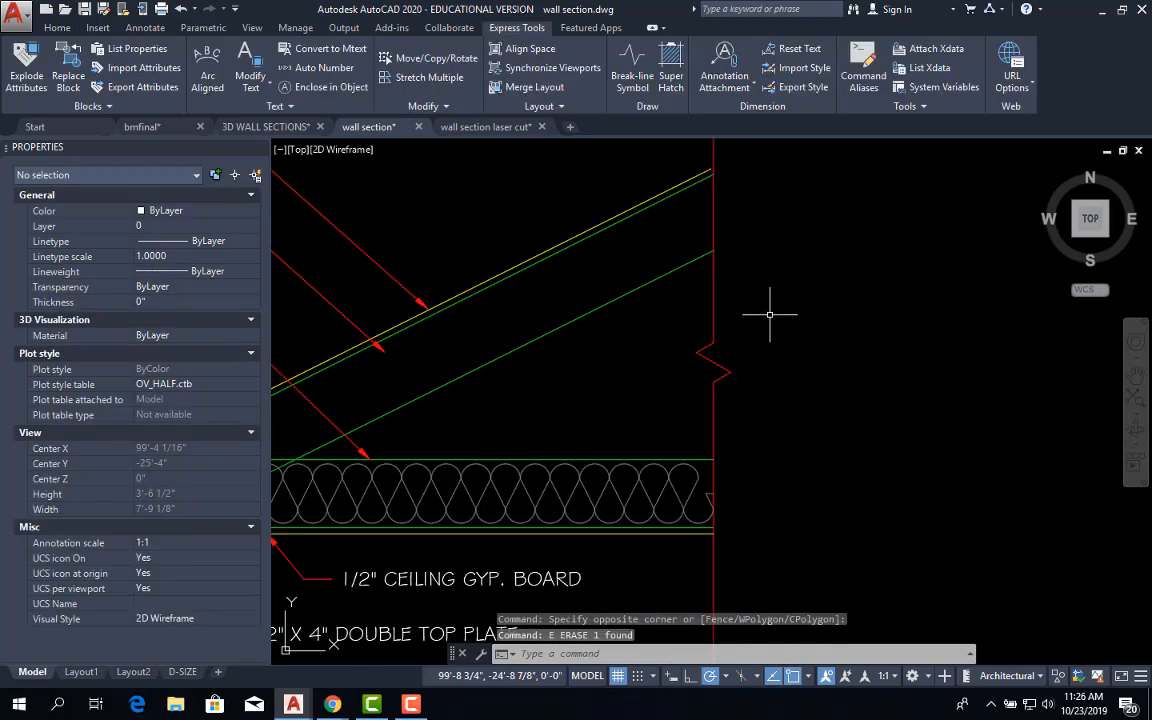
# Step: Draw a vertical break line with symbol size 1/16 across the outline roof's cut end, placing the break symbol at its midpoint
pyautogui.scroll(-3, 722, 380)
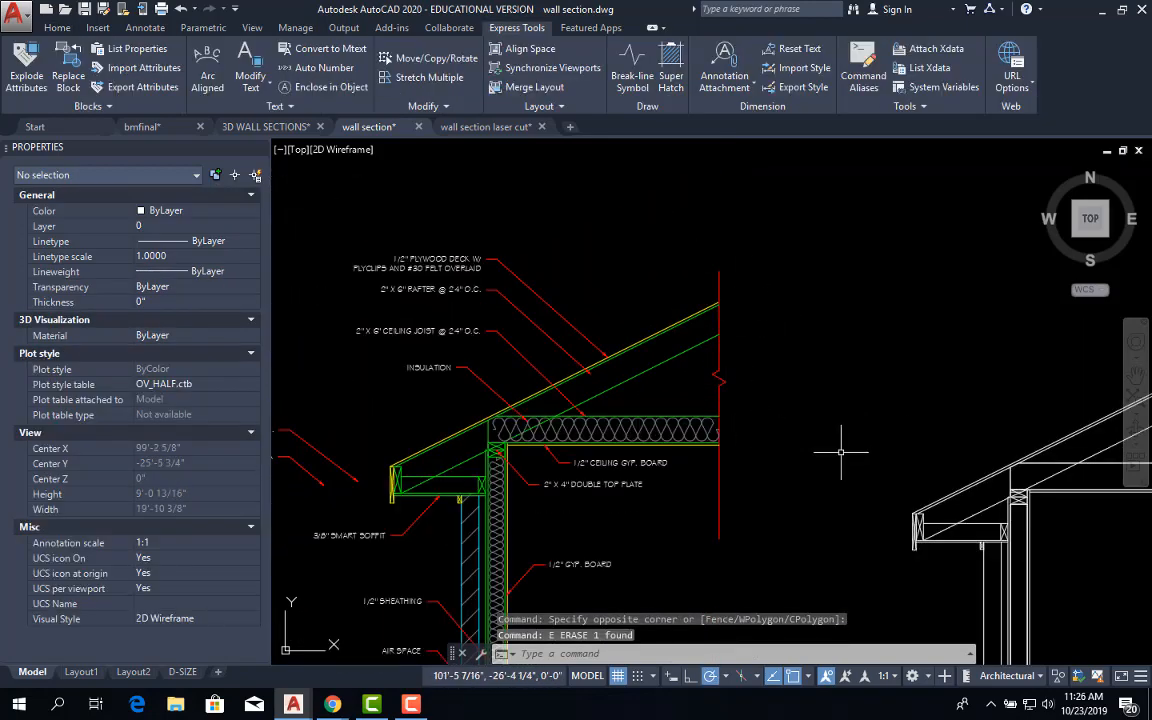
pyautogui.moveTo(841, 452); pyautogui.dragTo(475, 412, button='middle')
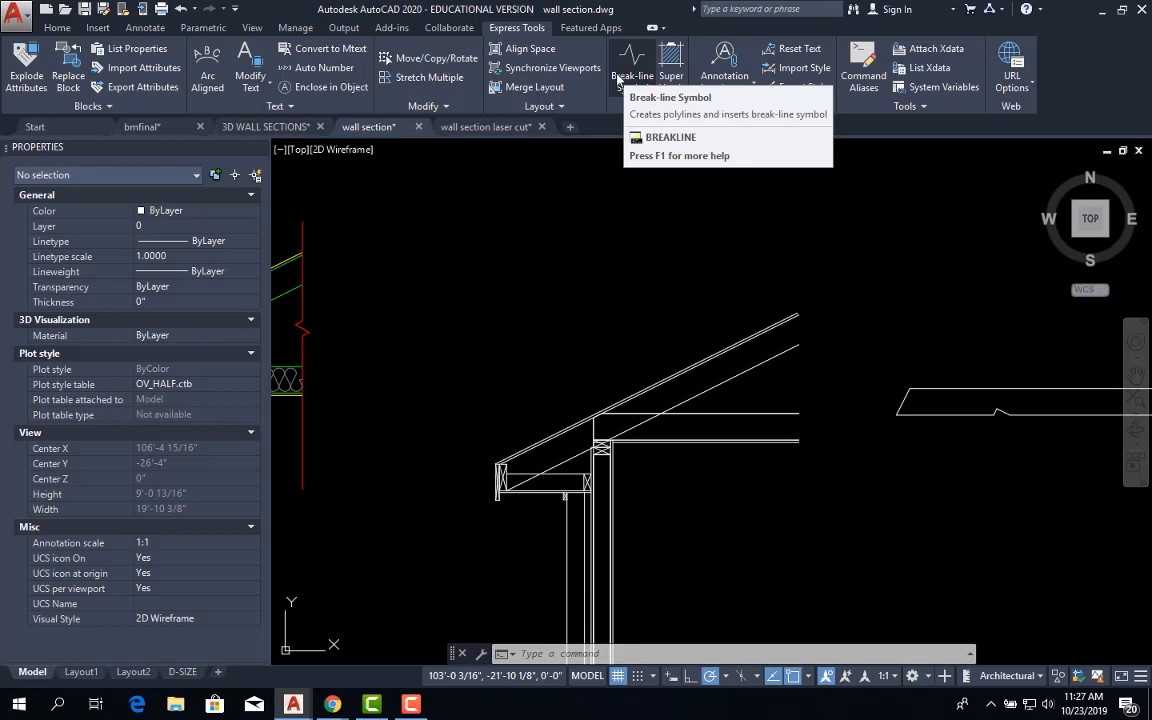
pyautogui.click(632, 70)
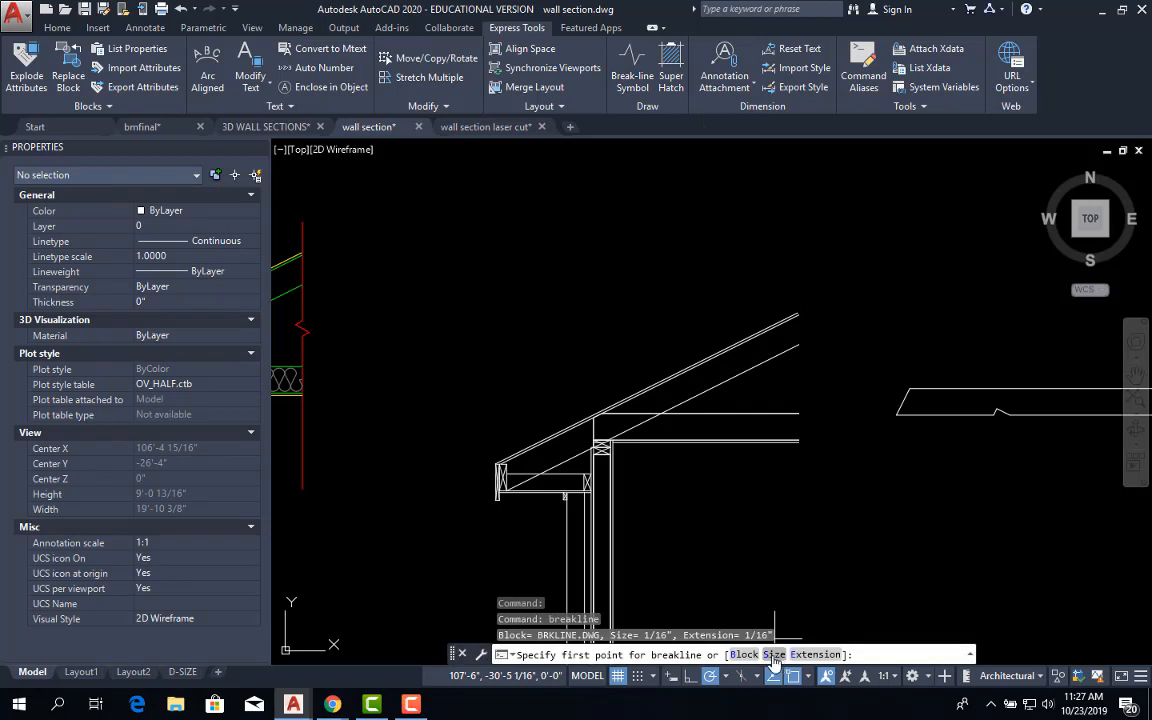
pyautogui.click(774, 655)
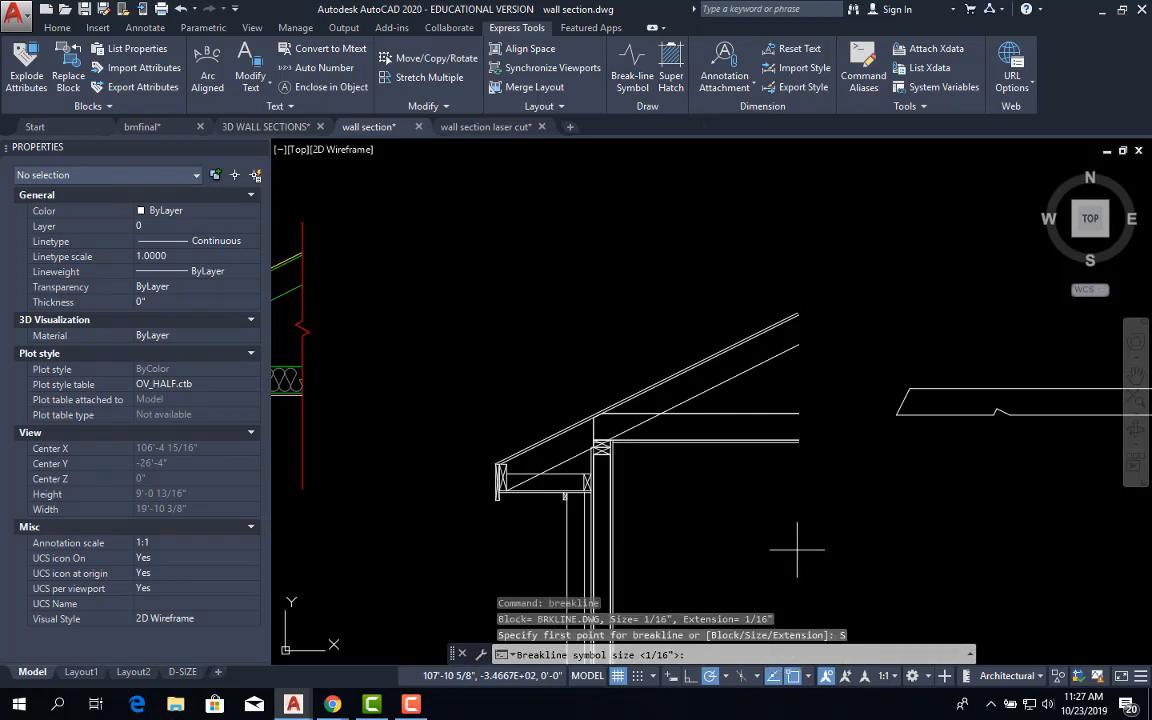
pyautogui.write('1/16')
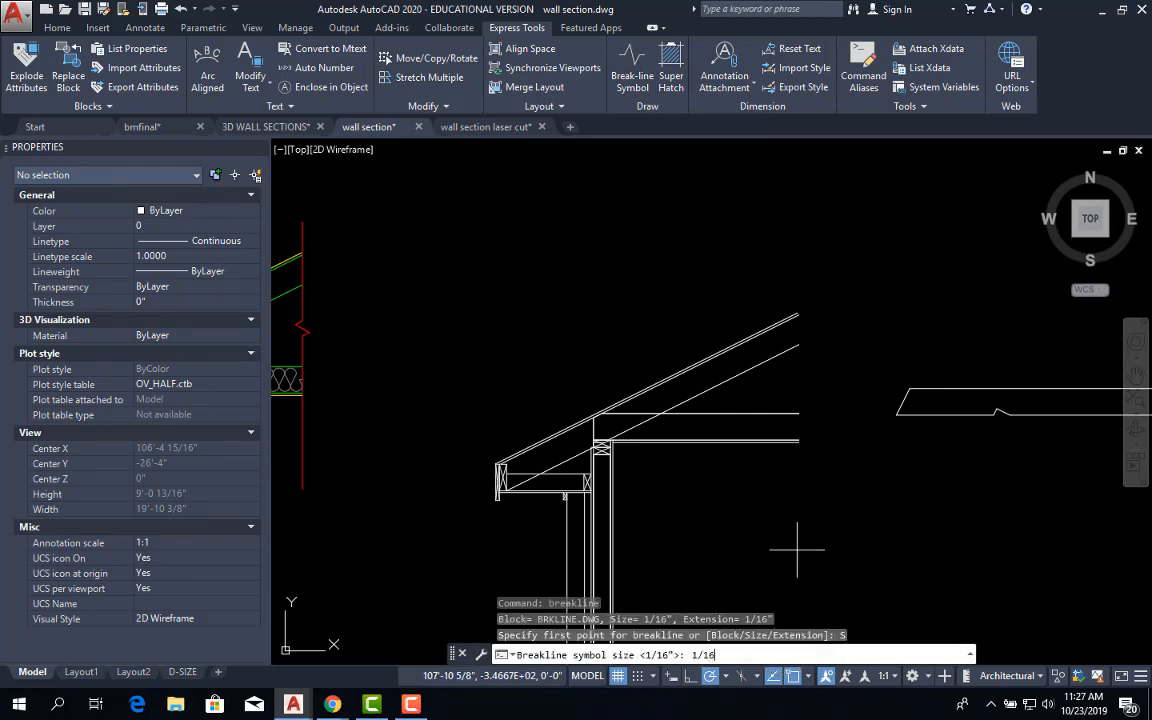
pyautogui.press('Return')
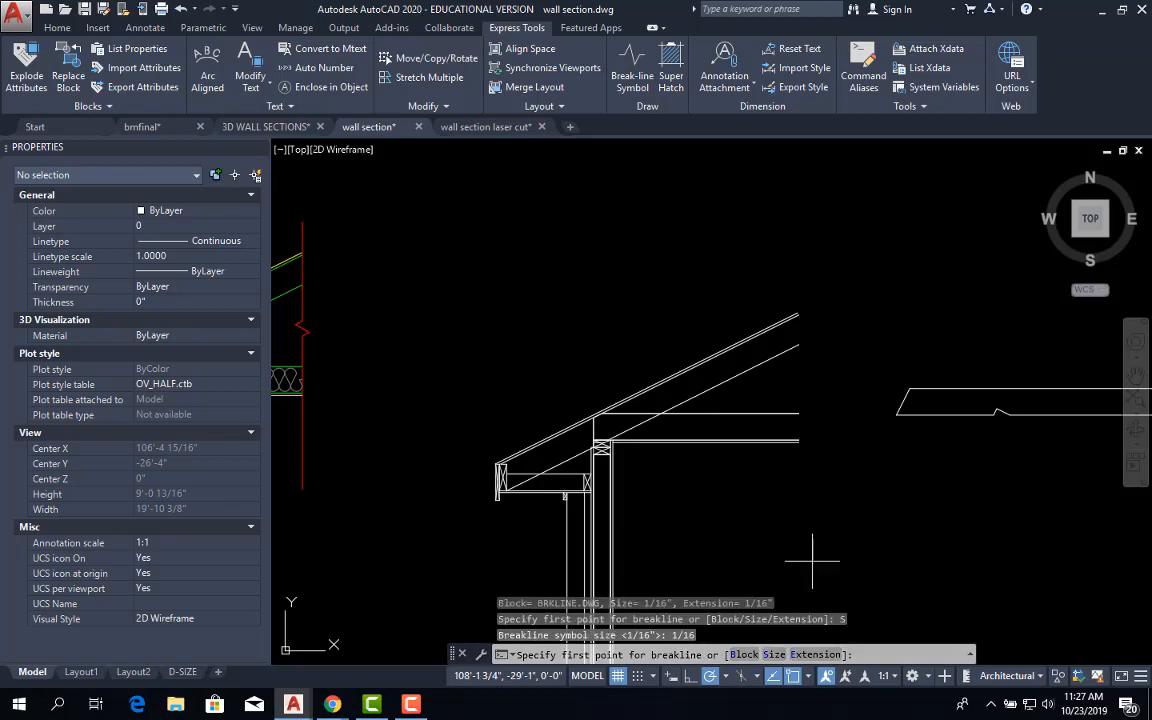
pyautogui.click(802, 462)
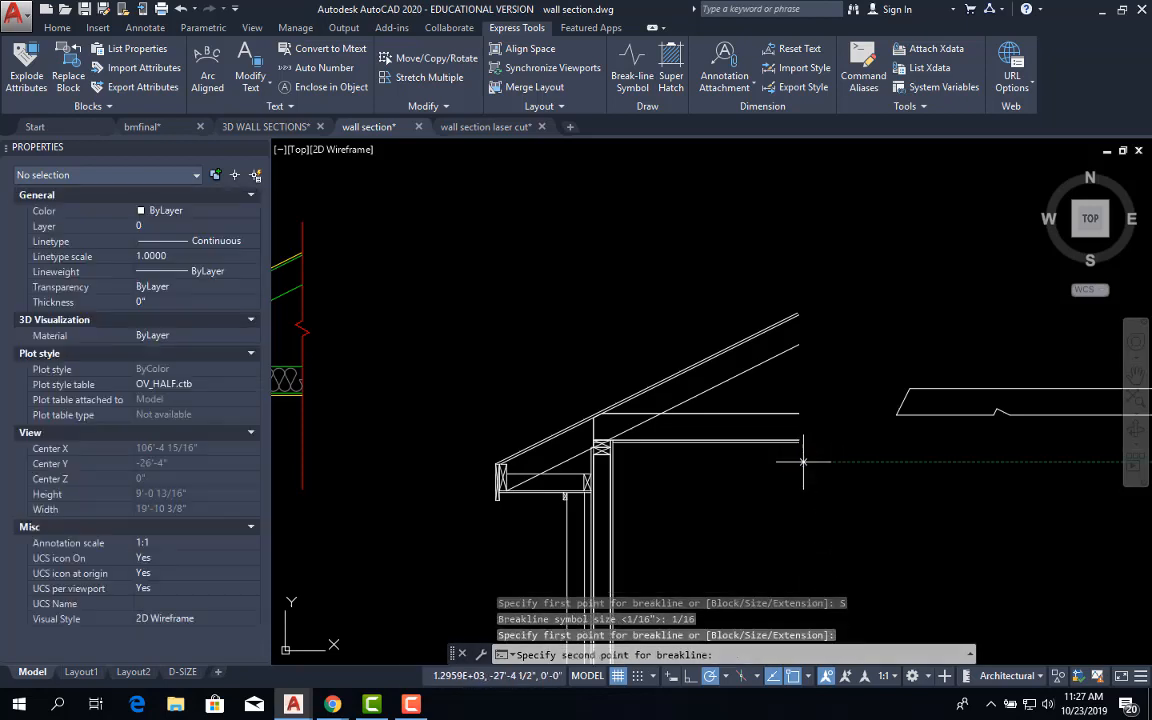
pyautogui.click(799, 269)
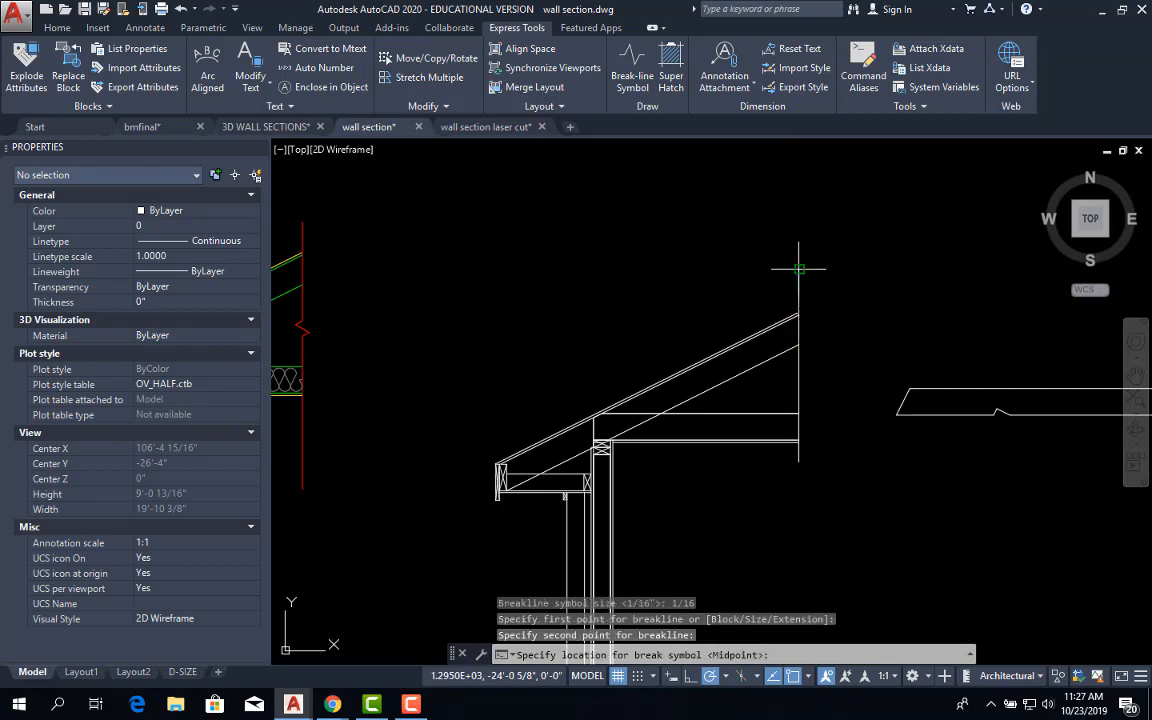
pyautogui.press('Return')
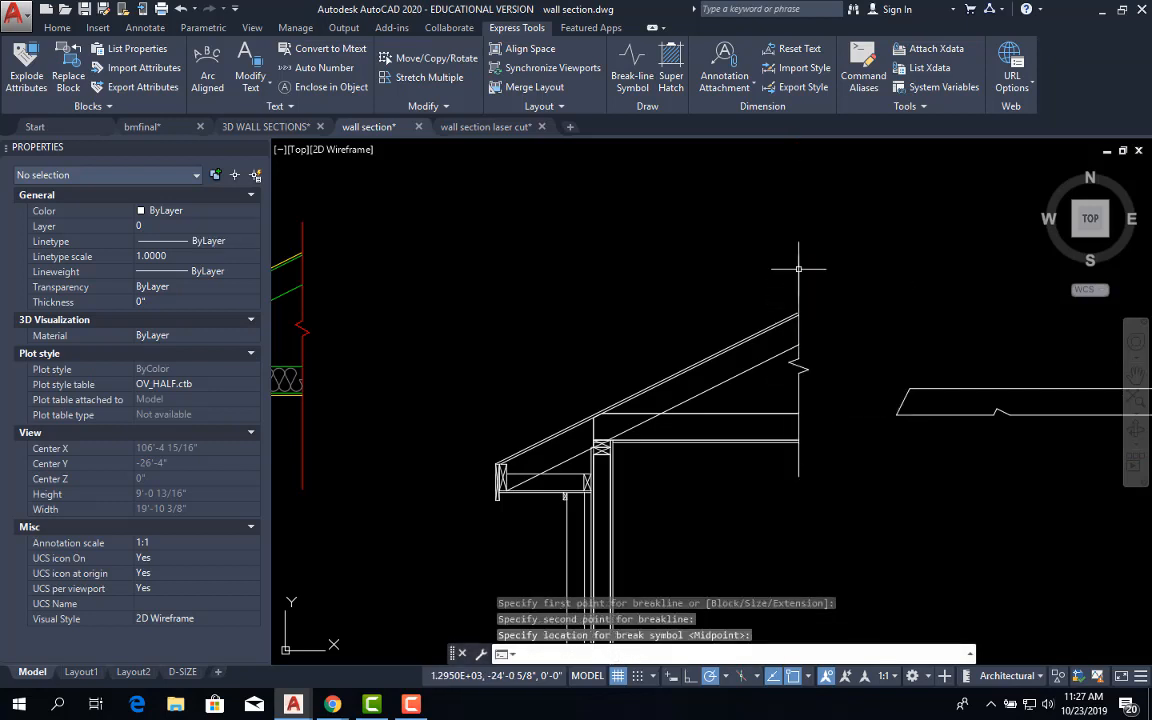
# Step: Move the roof break line about 2 inches straight down so its symbol sits between the rafter and ceiling joist
pyautogui.scroll(2, 805, 360)
pyautogui.click(852, 405)
pyautogui.click(797, 378)
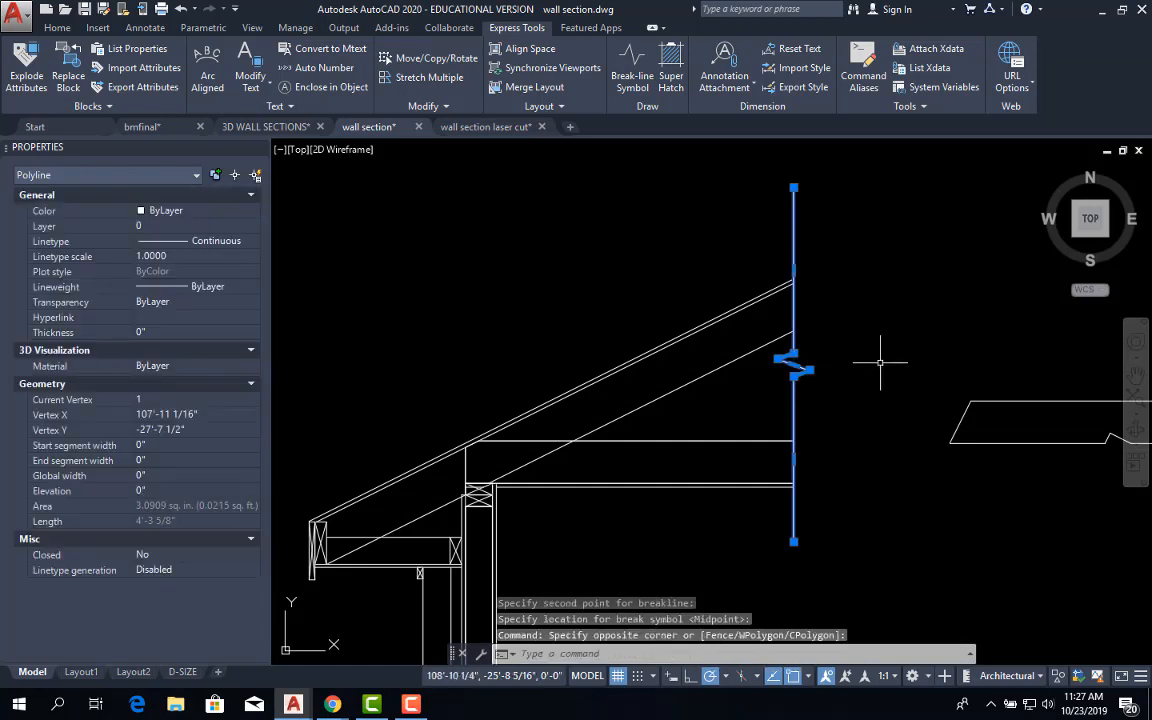
pyautogui.write('m')
pyautogui.press('Return')
pyautogui.click(887, 334)
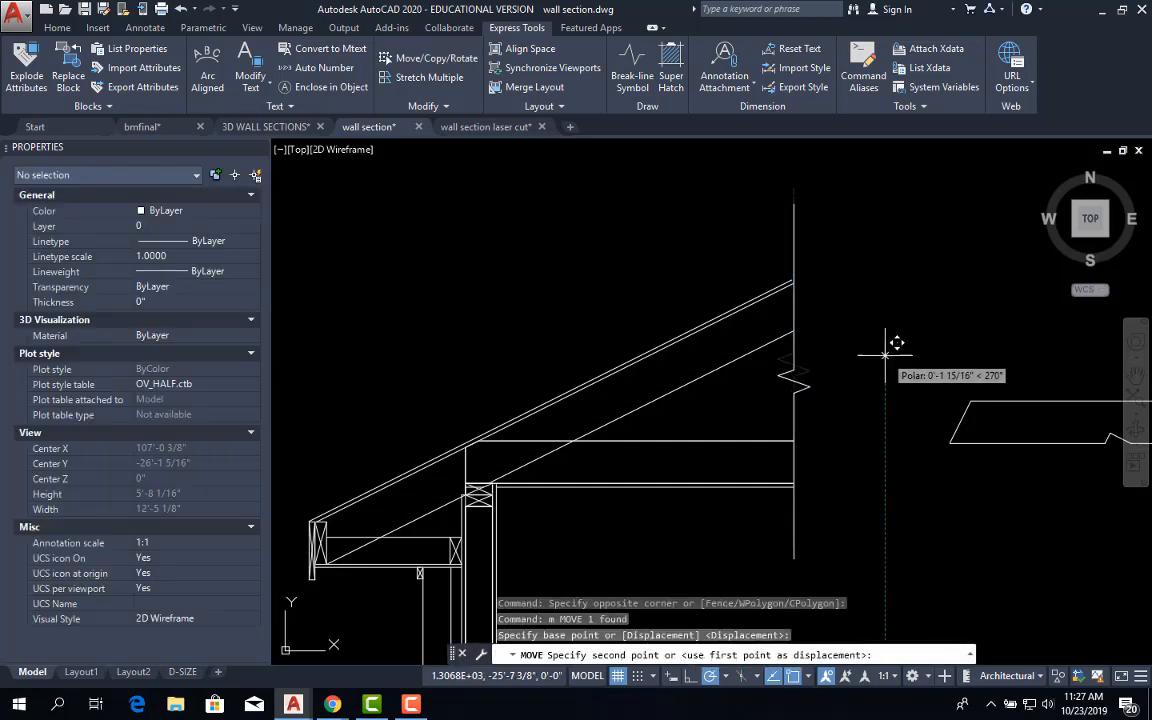
pyautogui.click(885, 357)
# Step: Check along the break line whether the ceiling, rafter and roof deck lines meet it
pyautogui.scroll(3, 776, 386)
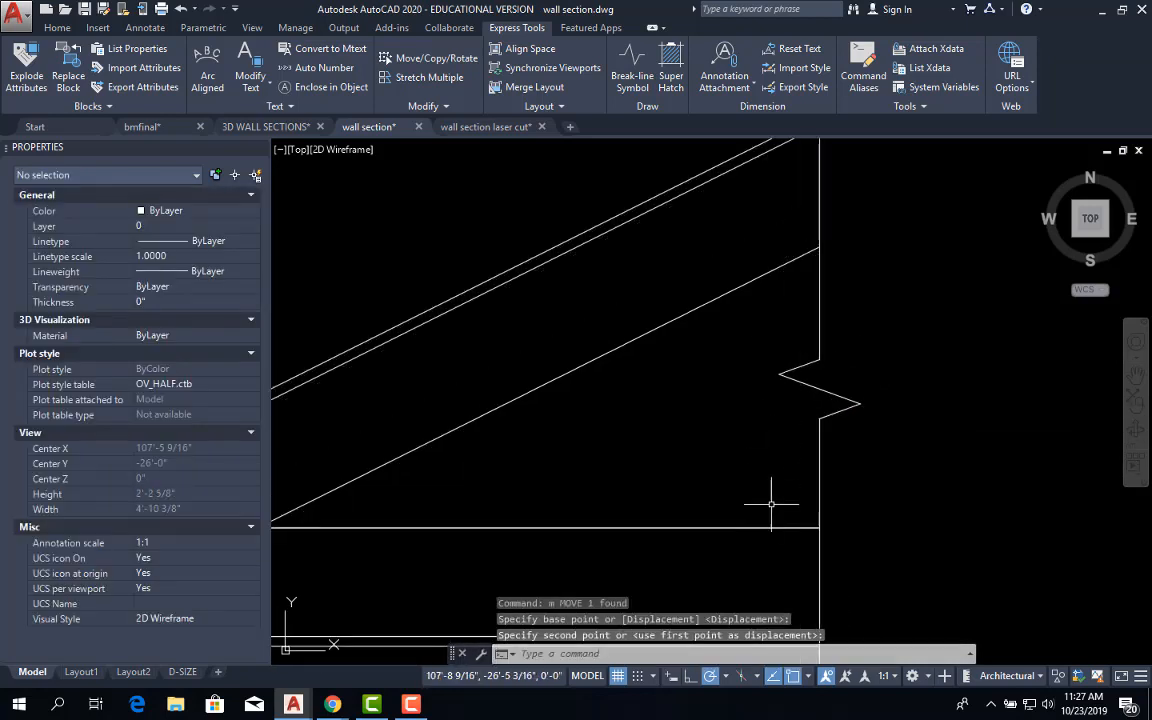
pyautogui.scroll(2, 801, 515)
pyautogui.scroll(1, 802, 515)
pyautogui.moveTo(802, 489); pyautogui.dragTo(802, 314, button='middle')
pyautogui.scroll(-2, 799, 360)
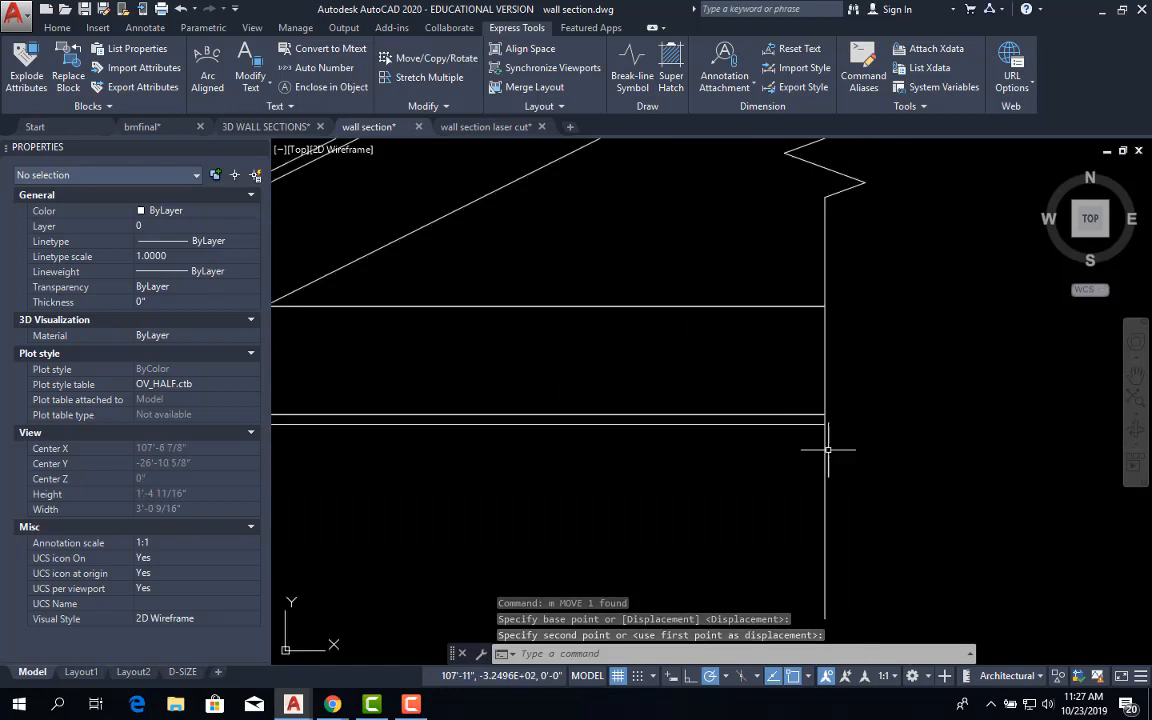
pyautogui.scroll(3, 828, 455)
pyautogui.scroll(3, 727, 318)
pyautogui.scroll(-4, 733, 308)
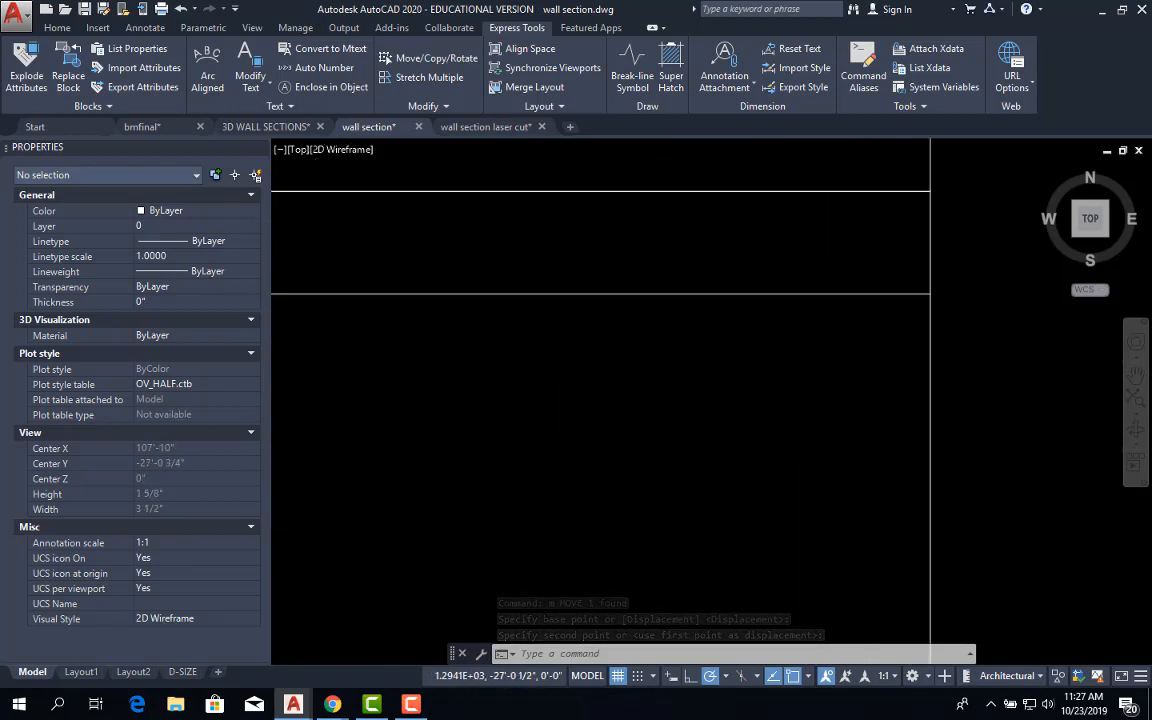
pyautogui.moveTo(748, 210); pyautogui.dragTo(784, 527, button='middle')
pyautogui.moveTo(774, 306); pyautogui.dragTo(807, 698, button='middle')
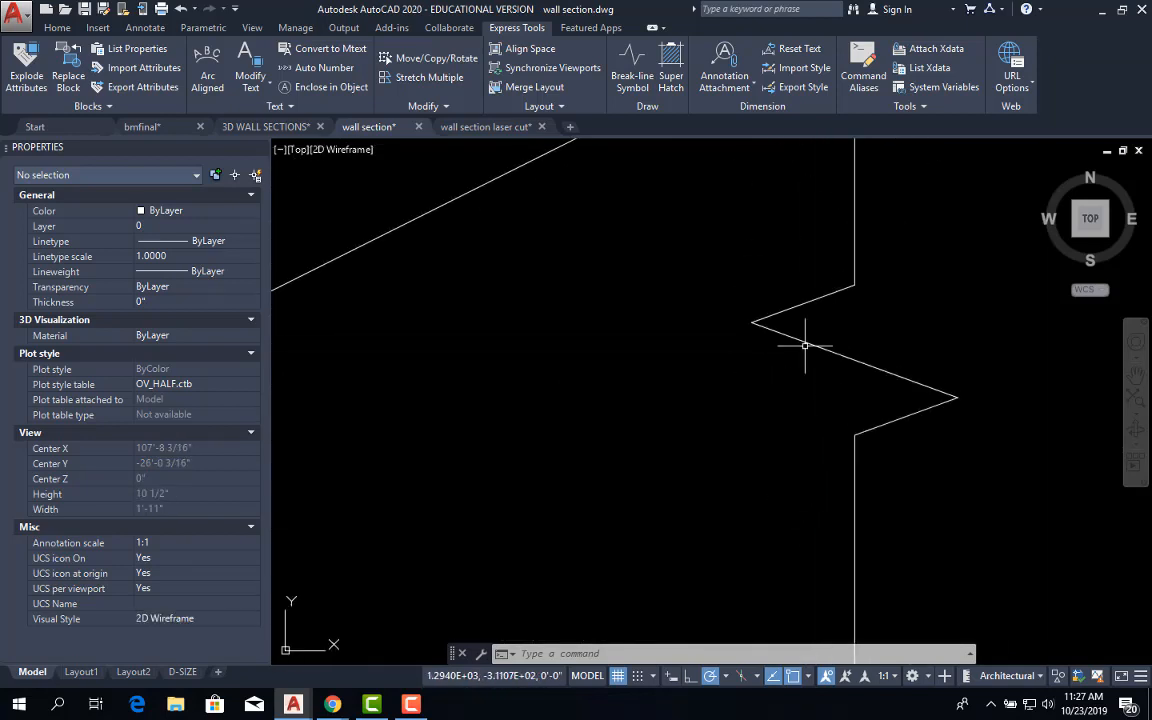
pyautogui.moveTo(800, 328); pyautogui.dragTo(831, 604, button='middle')
pyautogui.scroll(-2, 833, 332)
pyautogui.moveTo(833, 331); pyautogui.dragTo(823, 475, button='middle')
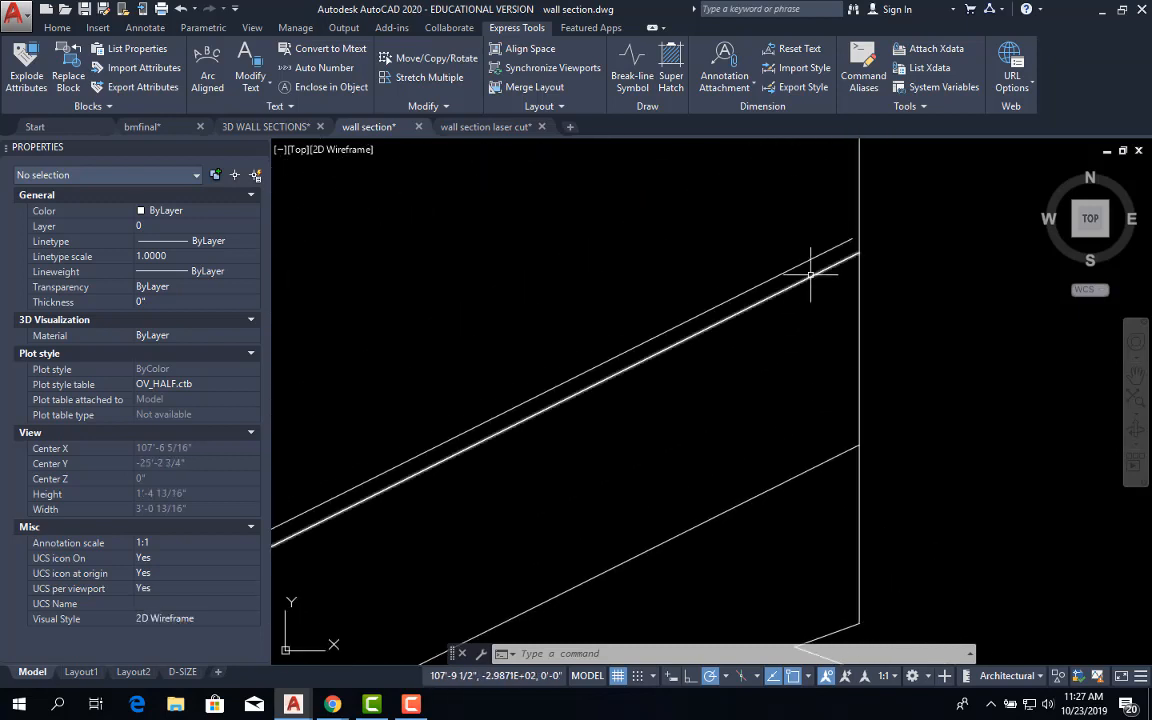
# Step: Extend the uppermost roof deck line to the break line
pyautogui.press('Escape')
pyautogui.press('Escape')
pyautogui.write('ex')
pyautogui.press('Return')
pyautogui.press('Return')
pyautogui.click(842, 256)
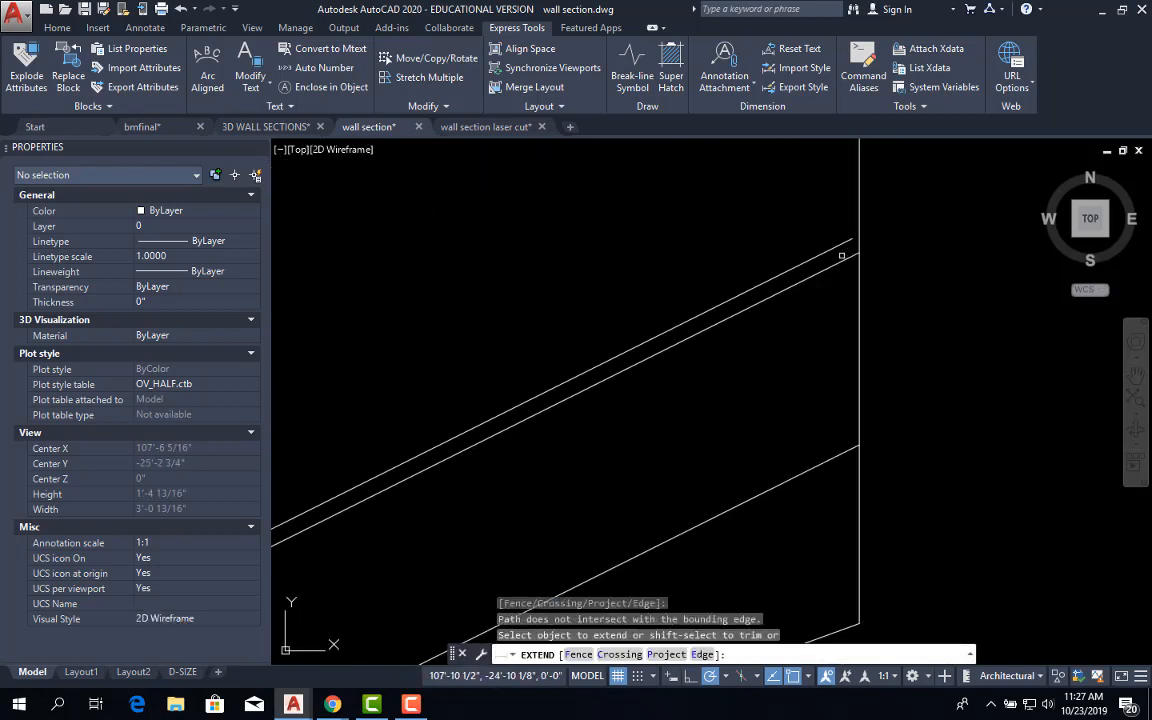
pyautogui.click(838, 247)
pyautogui.press('Escape')
# Step: Copy the roof break line about 9.5 feet straight down, with Ortho on, onto the cut end of the outline floor slab
pyautogui.scroll(-4, 931, 339)
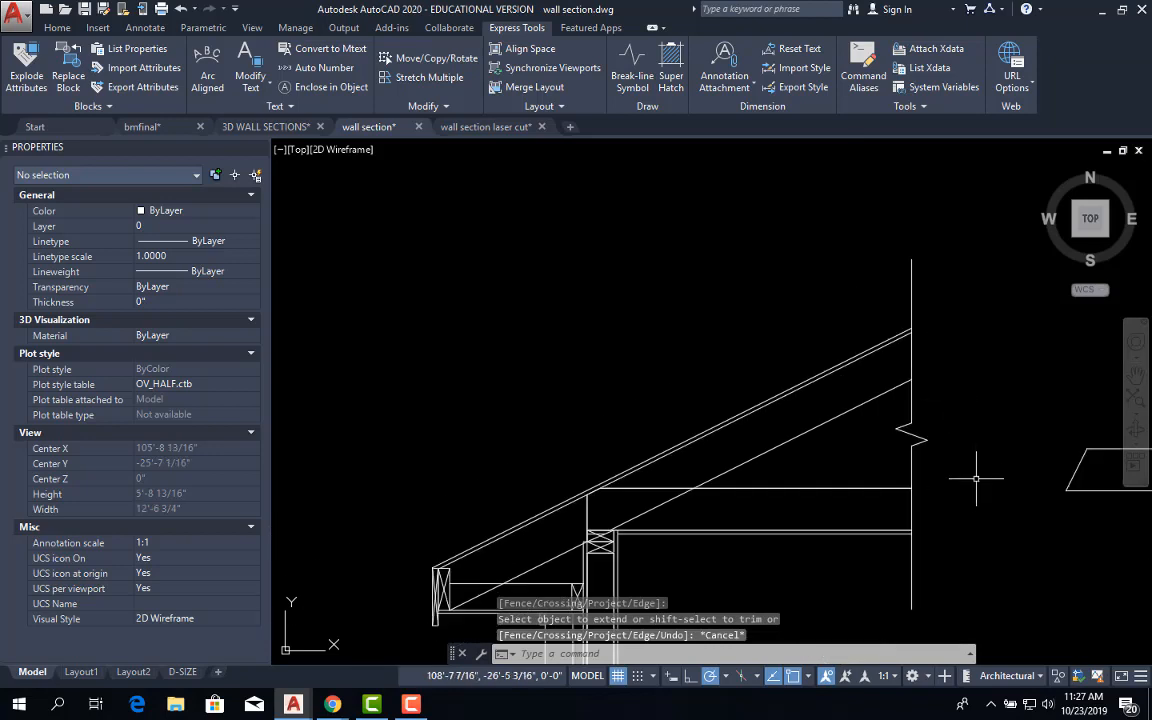
pyautogui.click(928, 462)
pyautogui.click(876, 426)
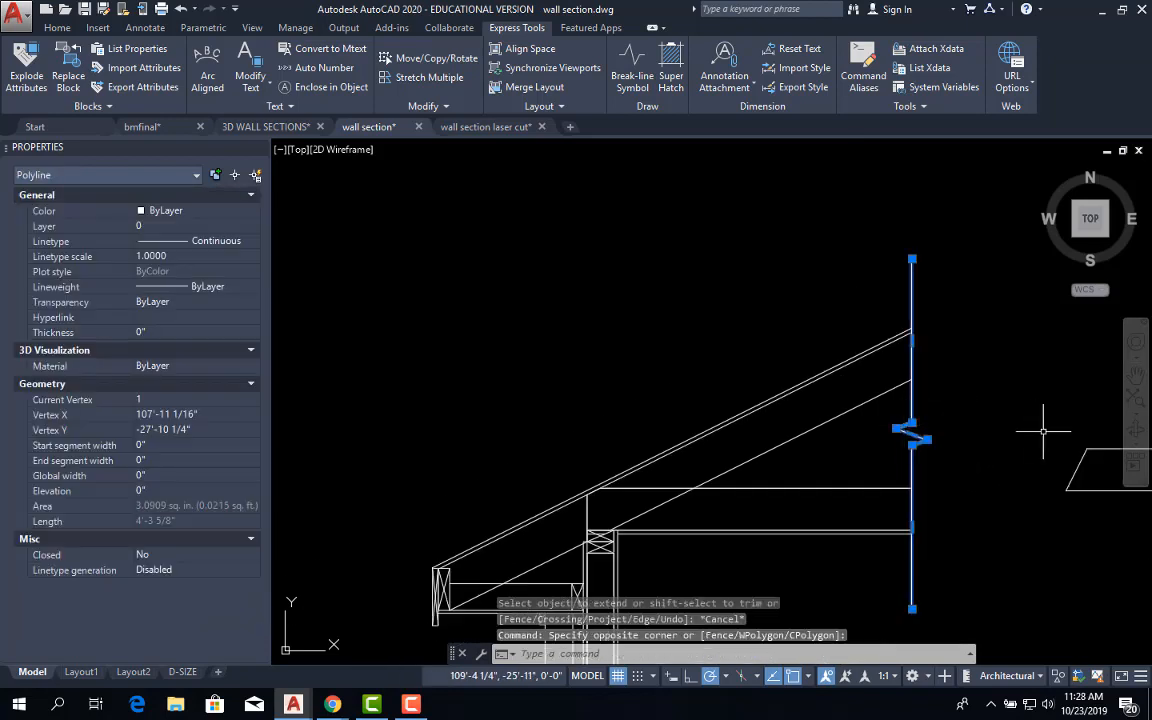
pyautogui.write('co')
pyautogui.press('Return')
pyautogui.click(970, 326)
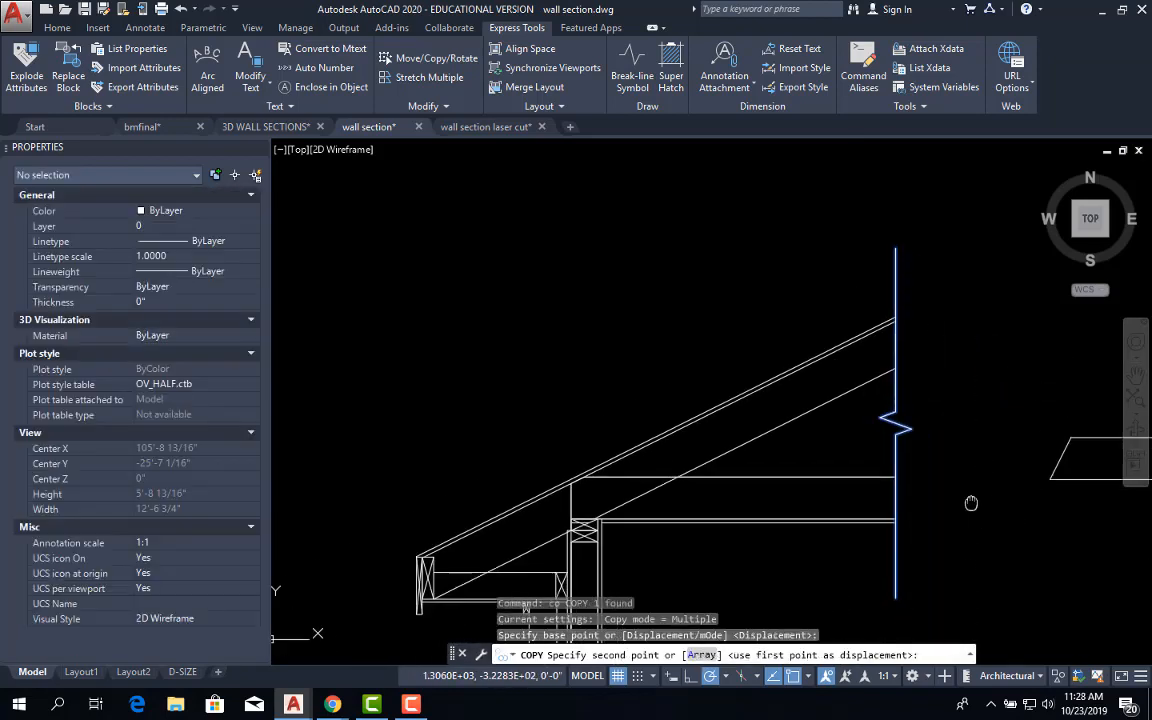
pyautogui.moveTo(972, 506); pyautogui.dragTo(865, 265, button='middle')
pyautogui.press('F8')
pyautogui.scroll(-2, 877, 391)
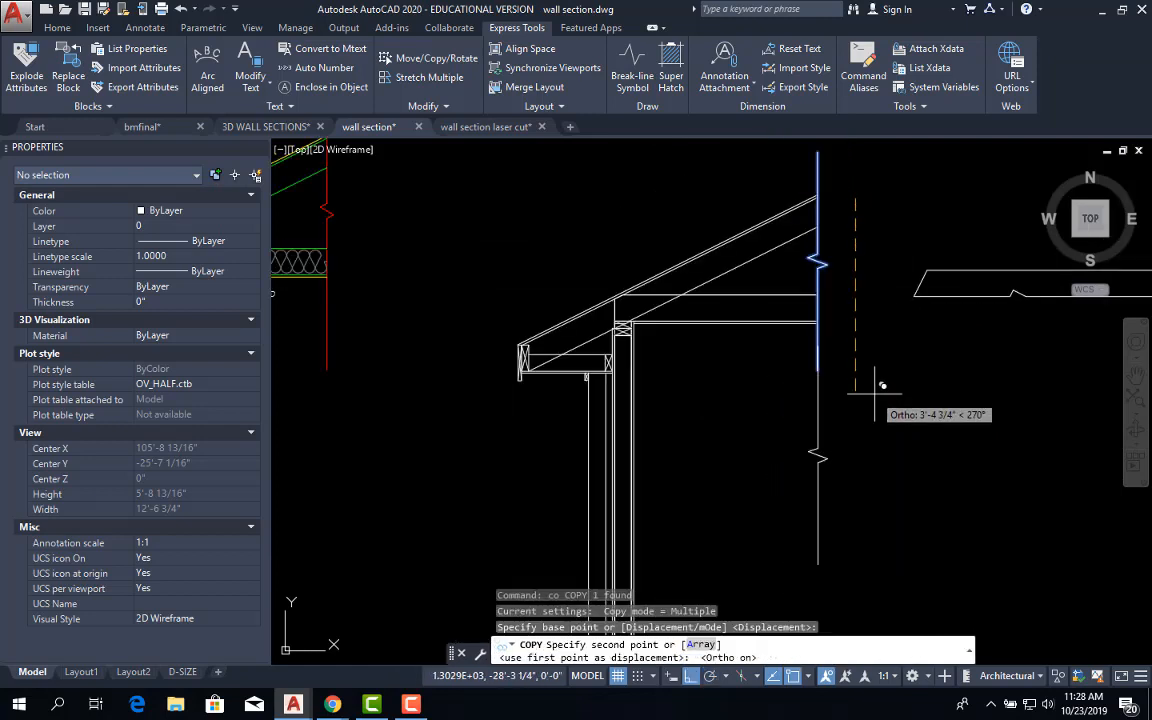
pyautogui.moveTo(884, 417); pyautogui.dragTo(843, 237, button='middle')
pyautogui.moveTo(863, 450); pyautogui.dragTo(831, 236, button='middle')
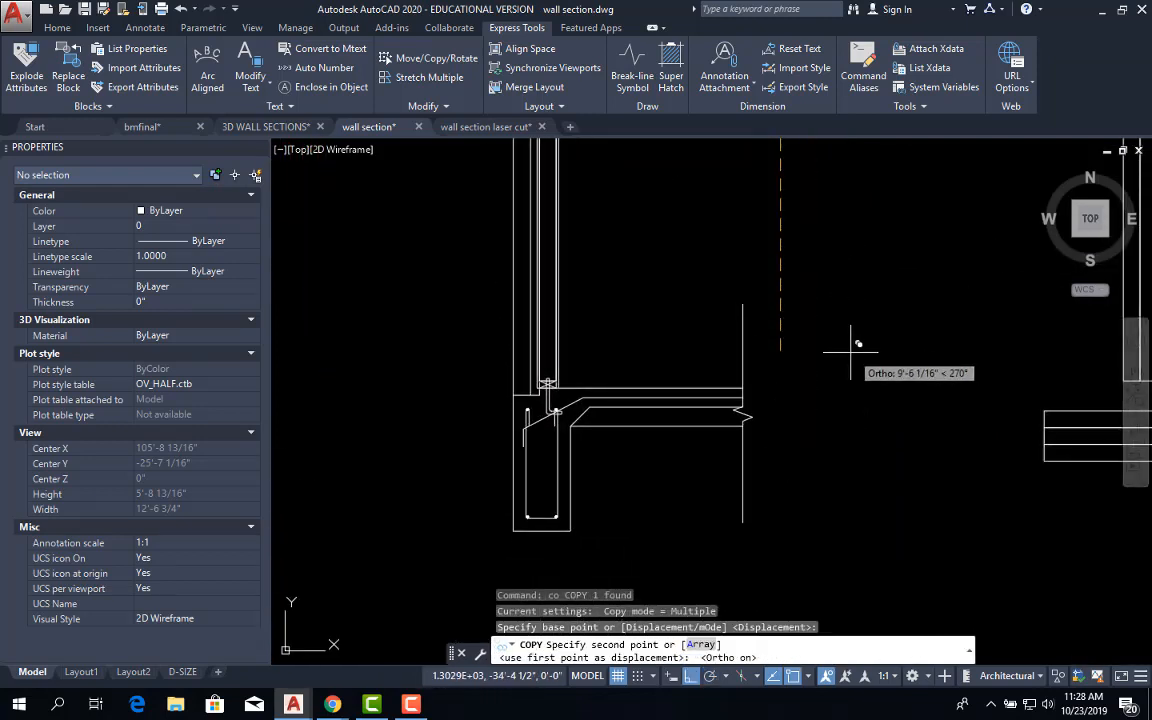
pyautogui.click(849, 339)
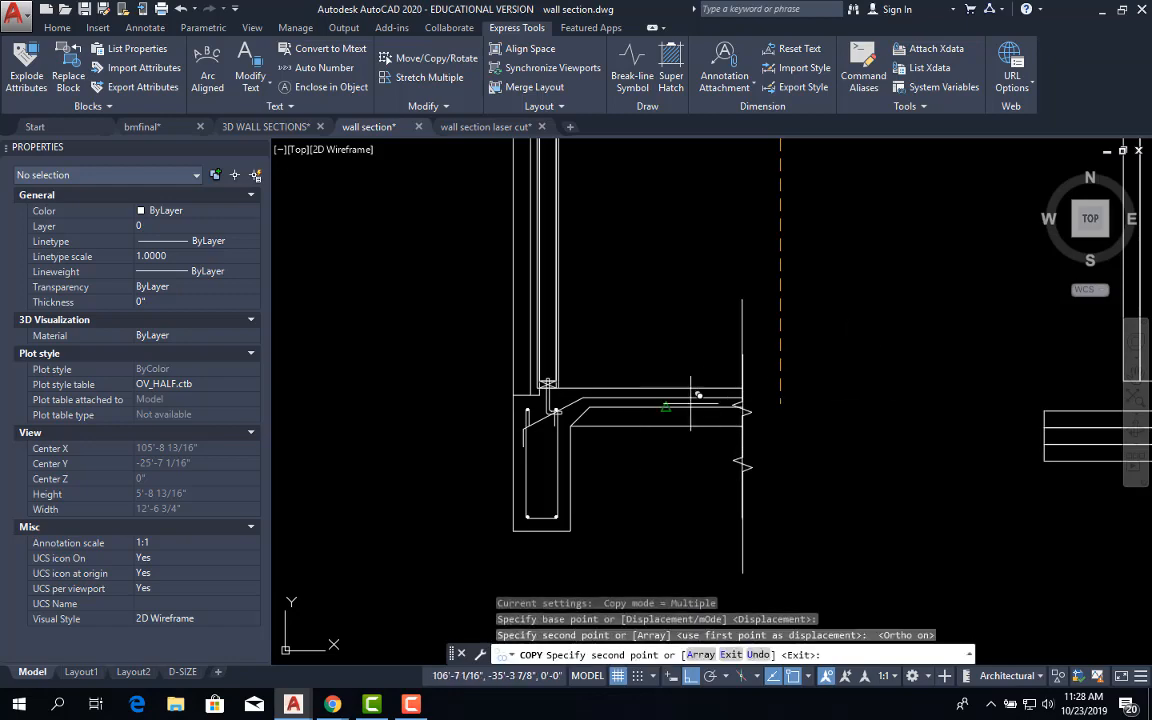
pyautogui.press('Escape')
# Step: Trim the end of the horizontal slab line that runs past the zigzag of the lower break line
pyautogui.scroll(-6, 925, 410)
pyautogui.scroll(4, 882, 400)
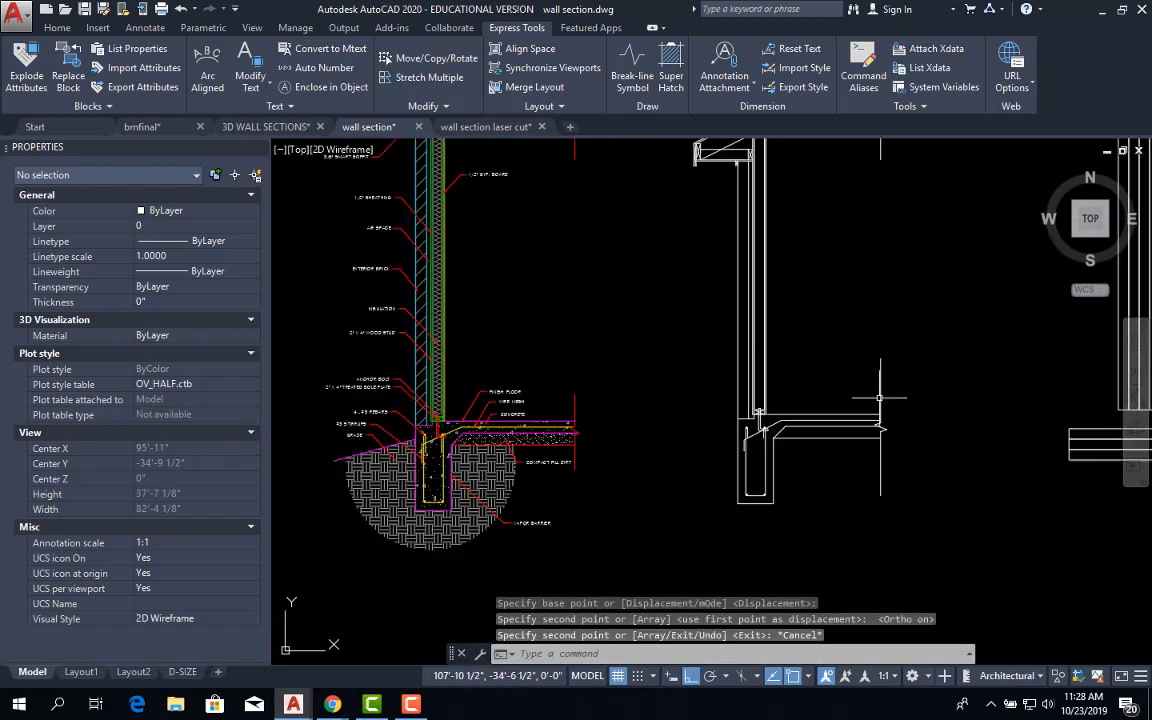
pyautogui.scroll(4, 859, 441)
pyautogui.scroll(10, 859, 441)
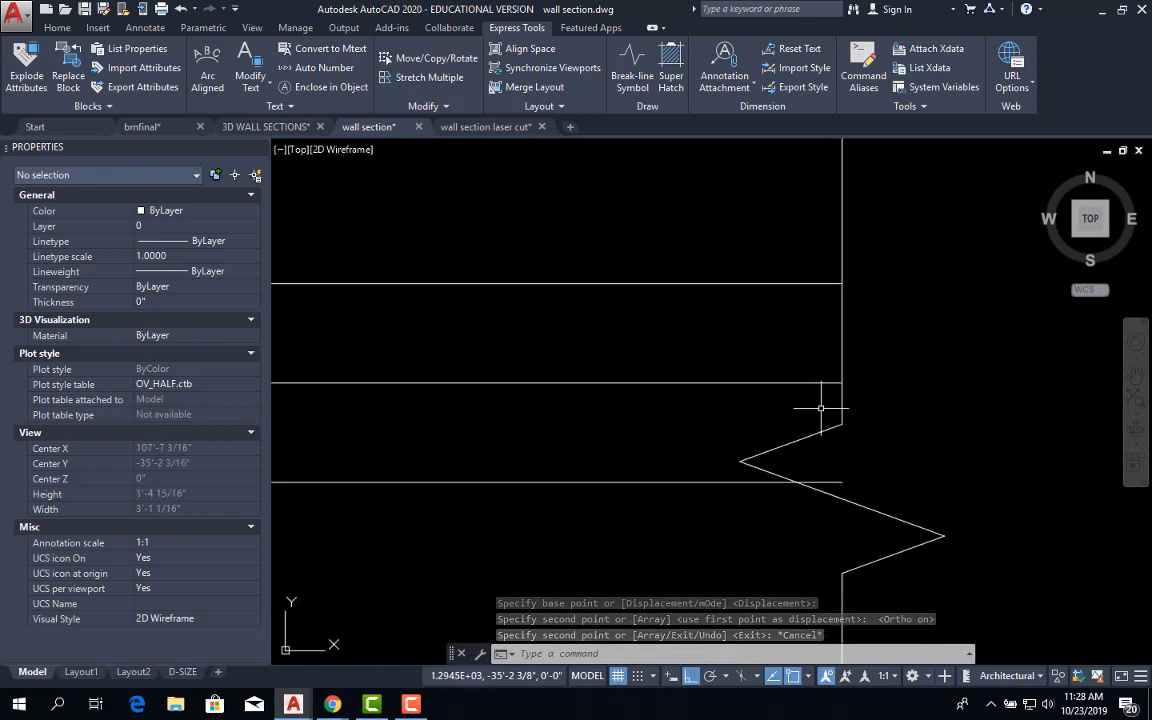
pyautogui.scroll(2, 829, 508)
pyautogui.write('tr')
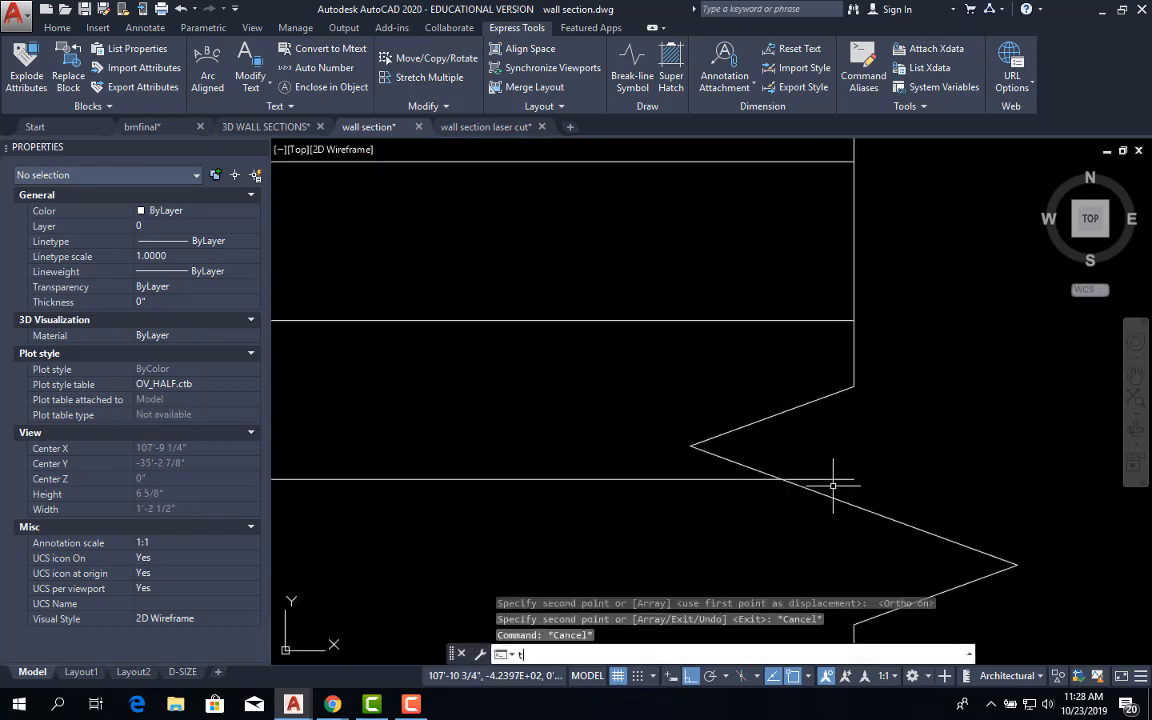
pyautogui.press('Return')
pyautogui.press('Return')
pyautogui.click(829, 480)
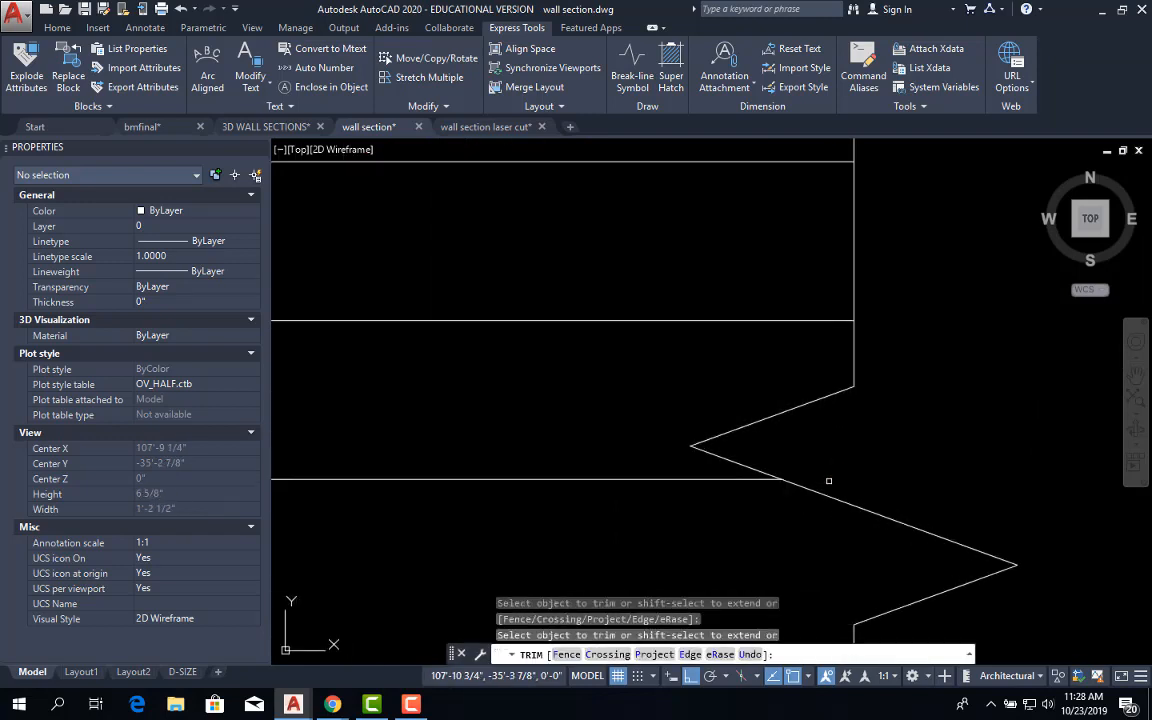
pyautogui.press('Escape')
pyautogui.scroll(-2, 829, 480)
pyautogui.moveTo(829, 480); pyautogui.dragTo(785, 268, button='middle')
pyautogui.scroll(-2, 816, 478)
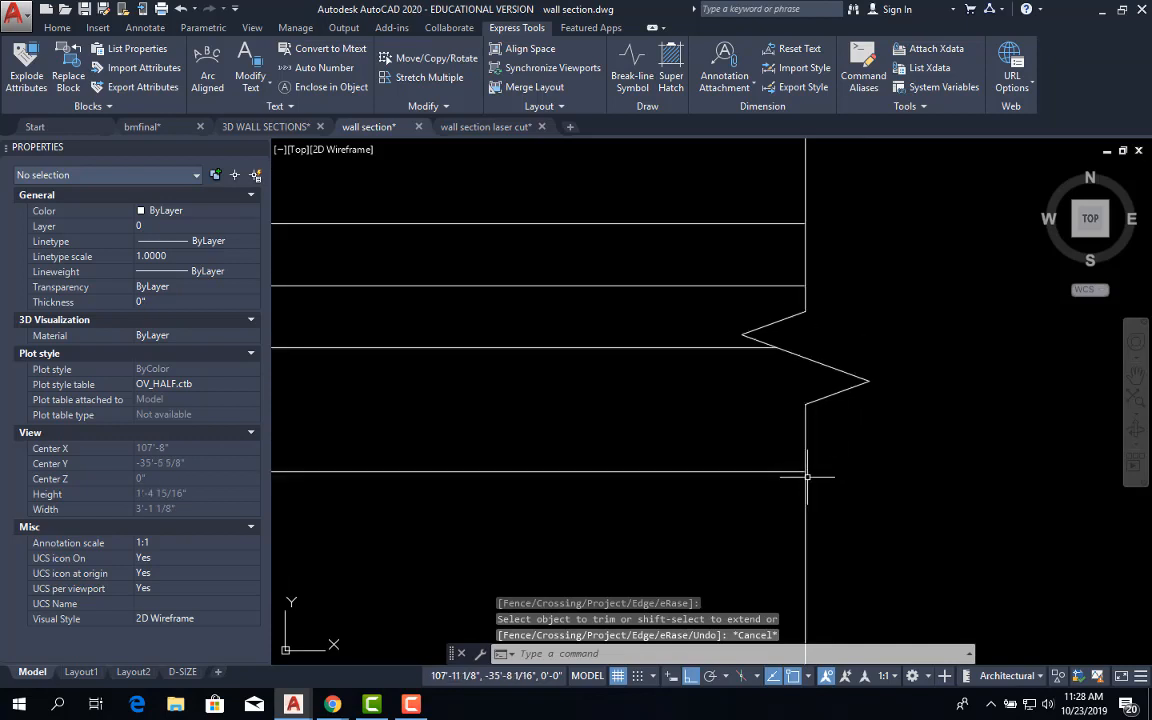
# Step: Review the break lines at the roof and slab ends of the outline section, and find the footing in the finished section
pyautogui.scroll(-2, 735, 270)
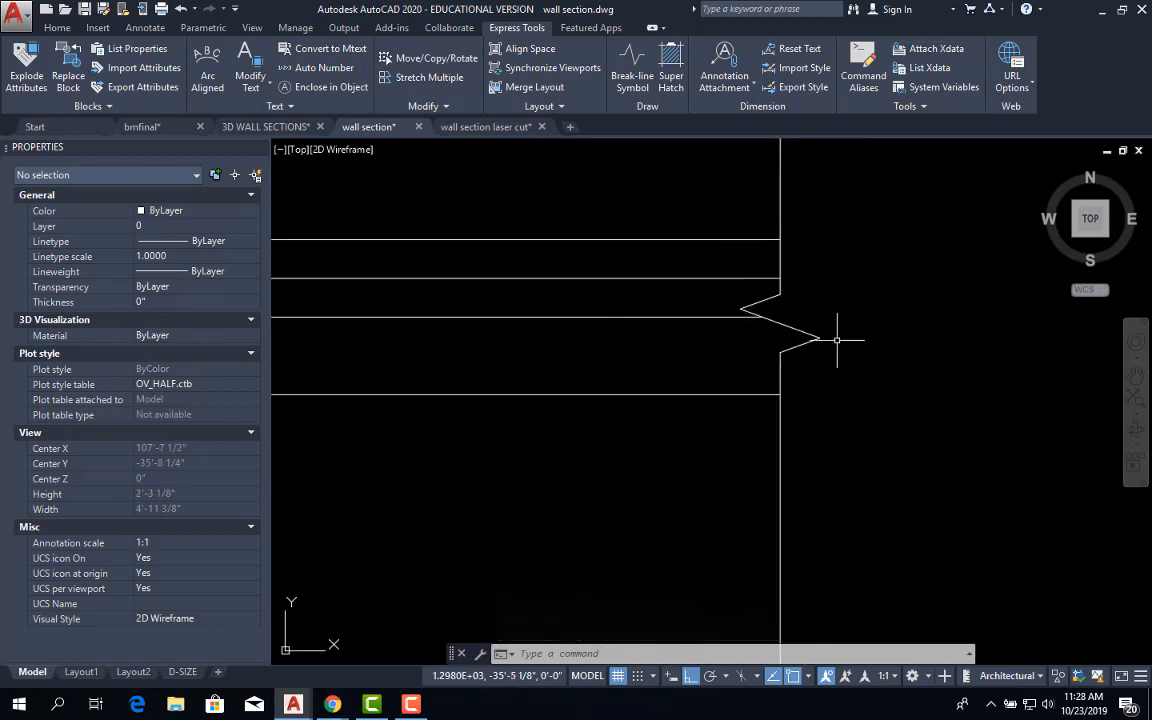
pyautogui.scroll(-2, 773, 420)
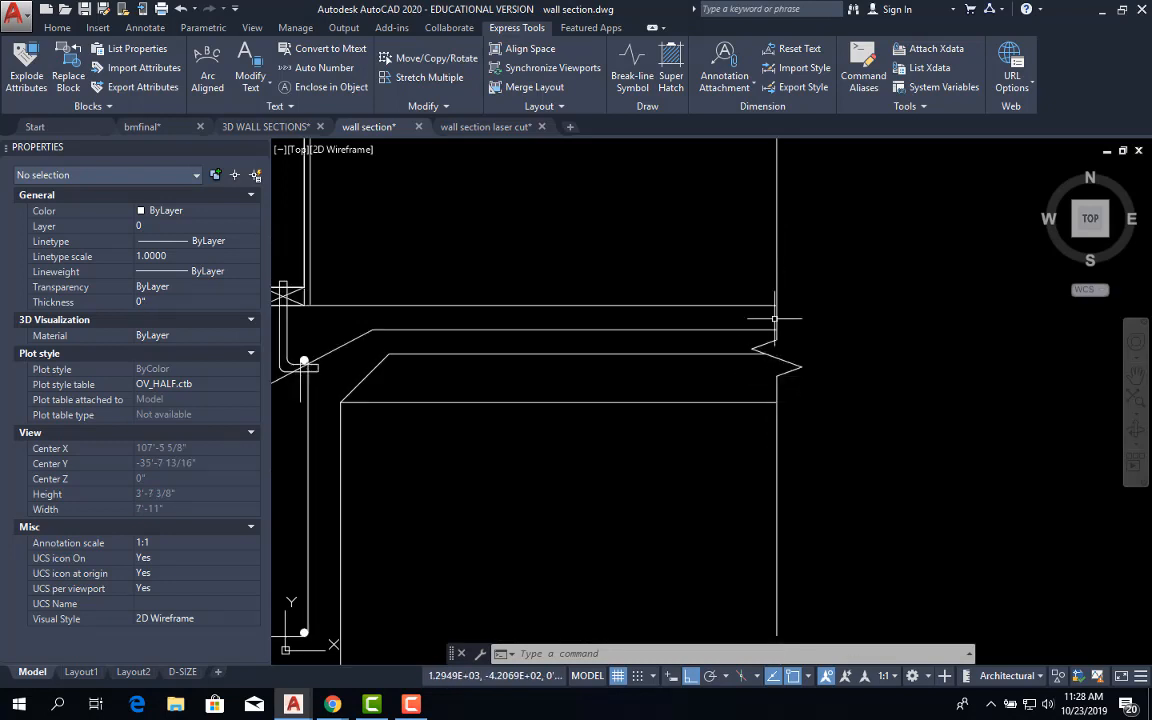
pyautogui.scroll(-2, 818, 483)
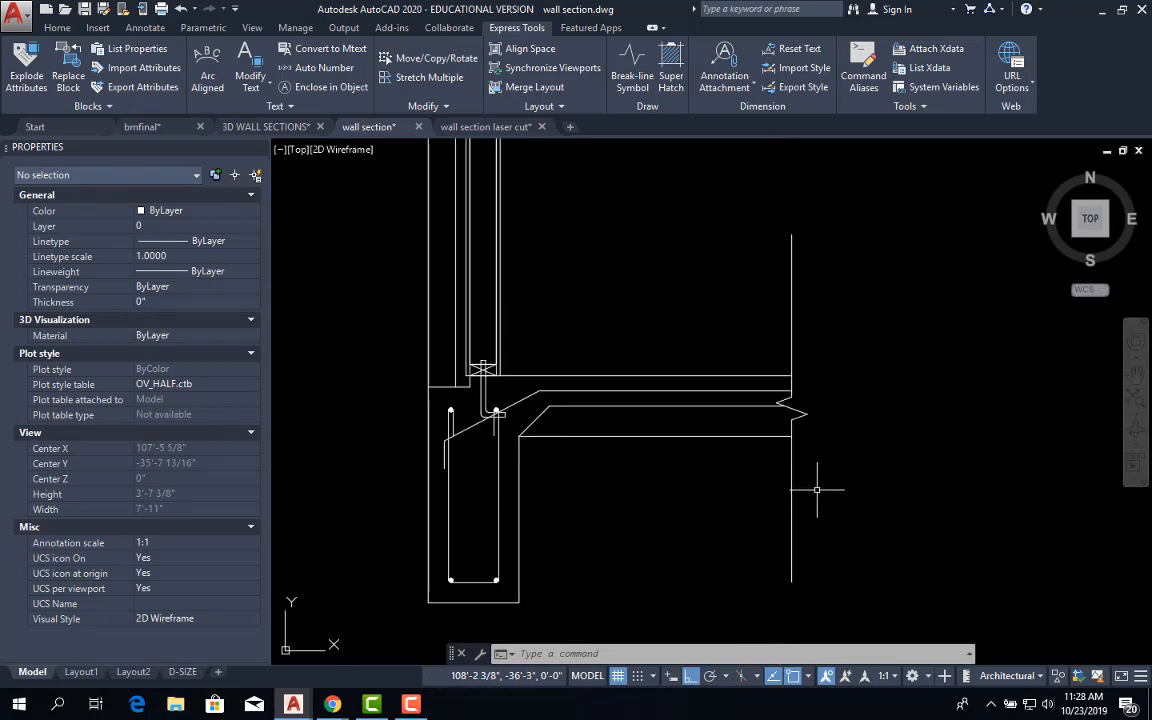
pyautogui.scroll(-2, 760, 476)
pyautogui.moveTo(720, 344); pyautogui.dragTo(748, 615, button='middle')
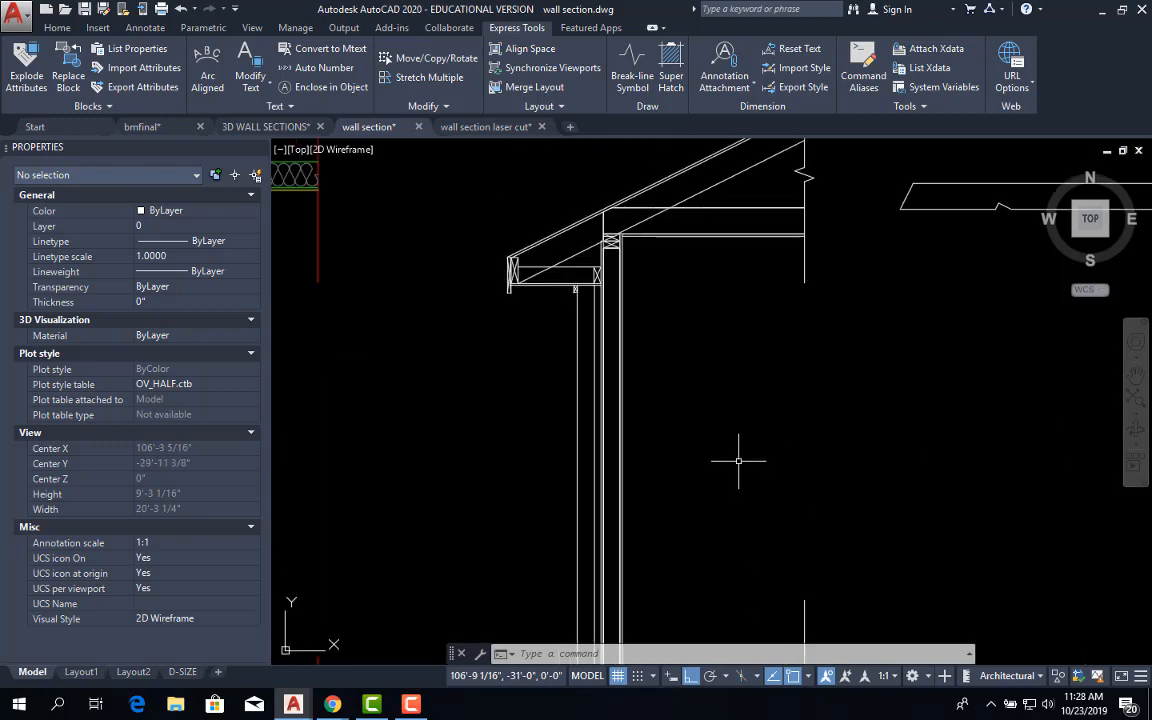
pyautogui.moveTo(721, 522)
pyautogui.mouseDown(button='middle')
pyautogui.moveTo(759, 361)
pyautogui.moveTo(763, 372)
pyautogui.mouseUp(button='middle')
pyautogui.moveTo(691, 578); pyautogui.dragTo(710, 435, button='middle')
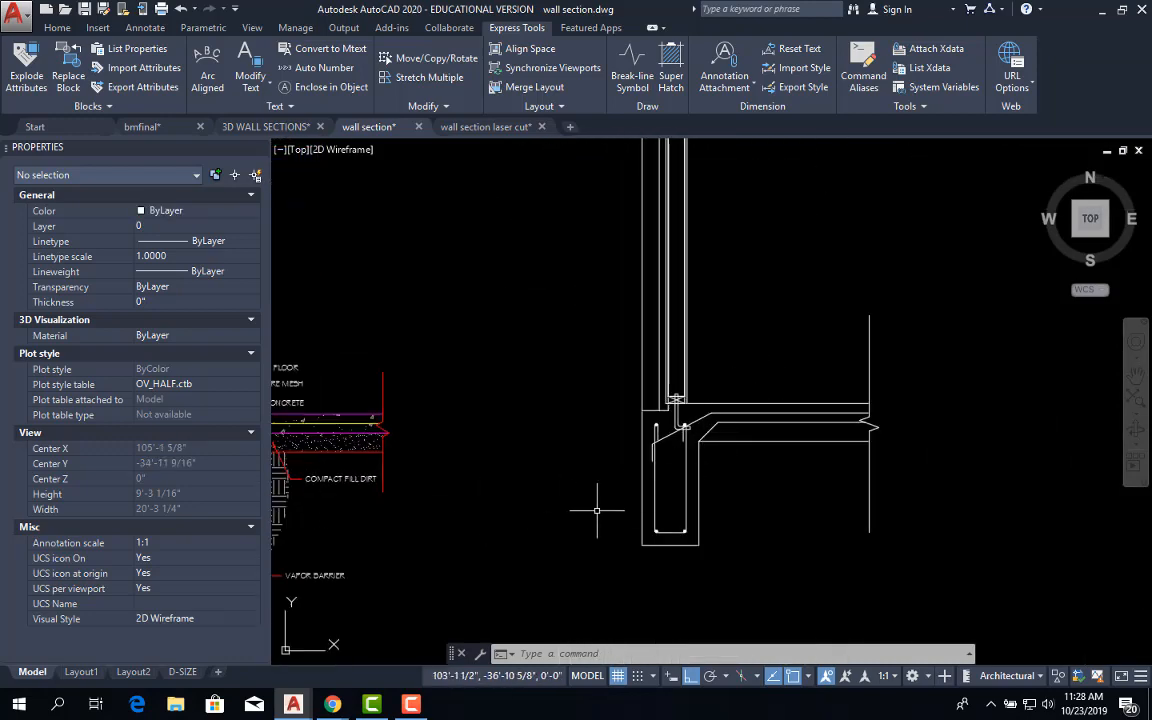
pyautogui.moveTo(597, 511); pyautogui.dragTo(723, 438, button='middle')
pyautogui.moveTo(591, 466); pyautogui.dragTo(978, 428, button='middle')
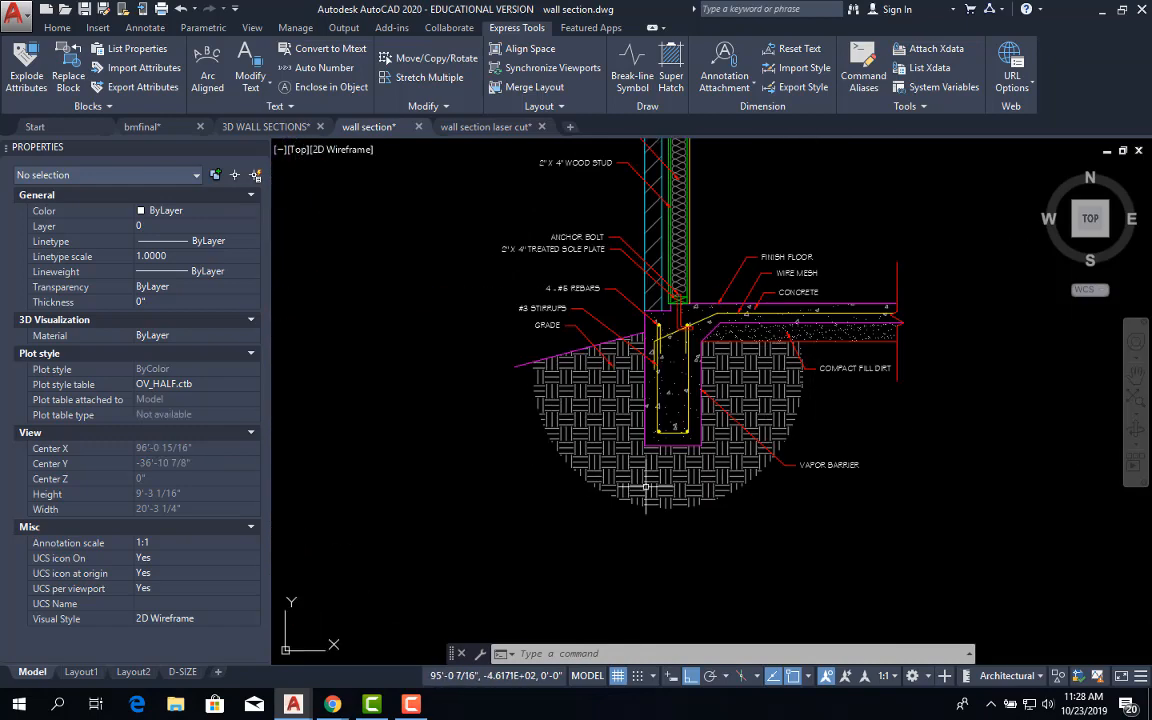
# Step: Inspect the extent and properties of the earth hatch around the footing in the finished wall section
pyautogui.click(551, 407)
pyautogui.click(511, 387)
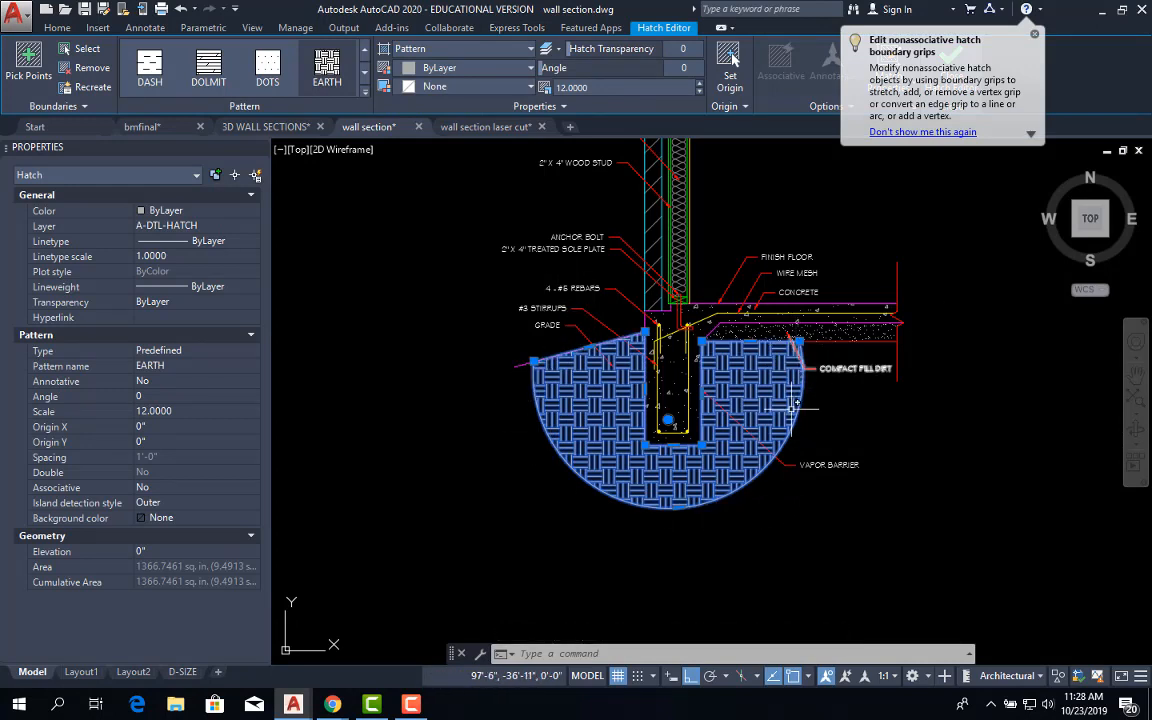
pyautogui.click(586, 437)
pyautogui.press('Escape')
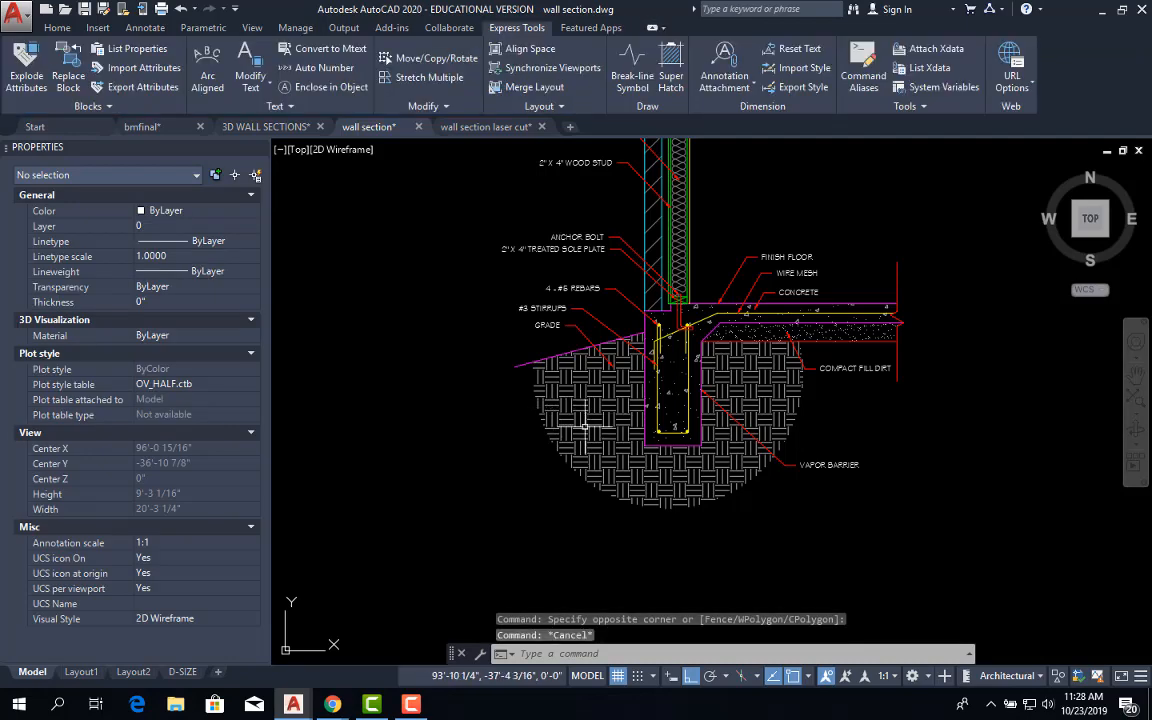
# Step: Draw a circle centred inside the outline footing, large enough to enclose the footing and the sole plate
pyautogui.scroll(-2, 420, 400)
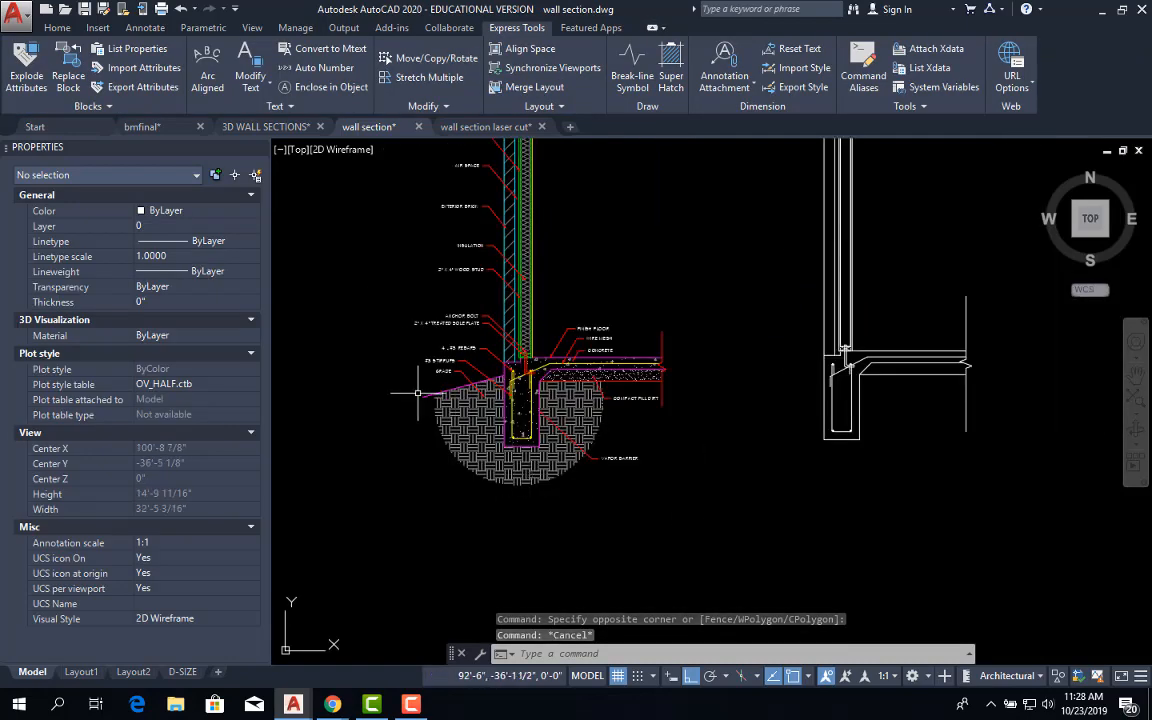
pyautogui.moveTo(605, 408); pyautogui.dragTo(398, 384, button='middle')
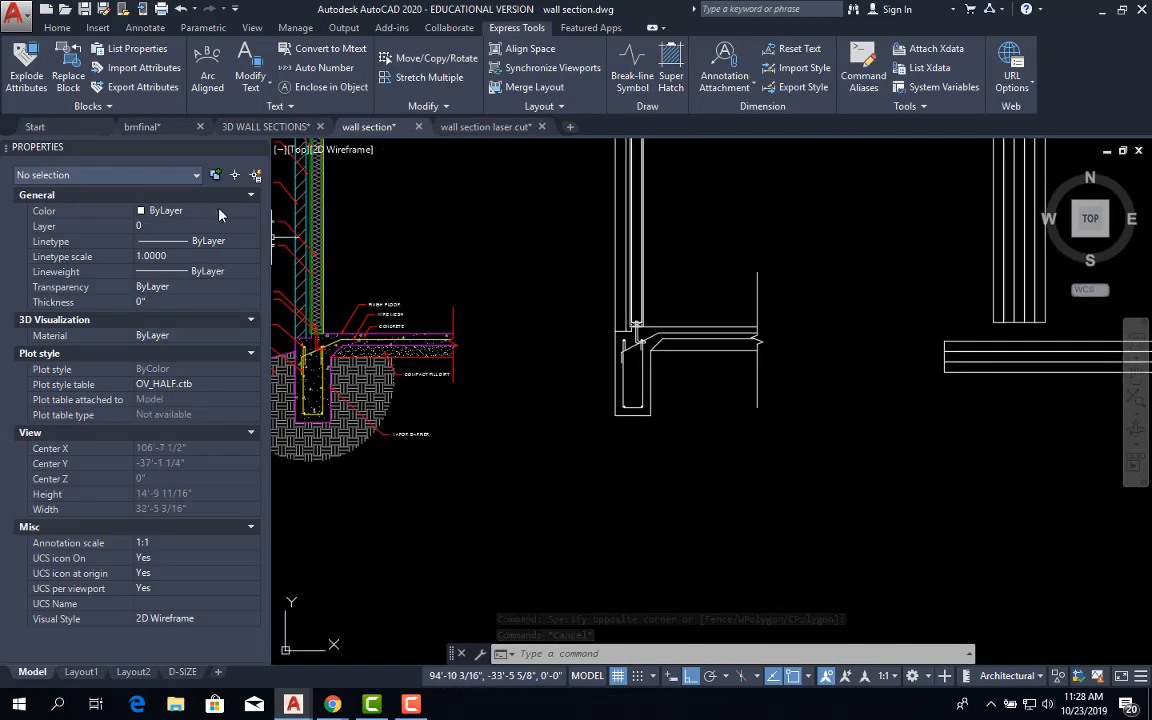
pyautogui.click(57, 27)
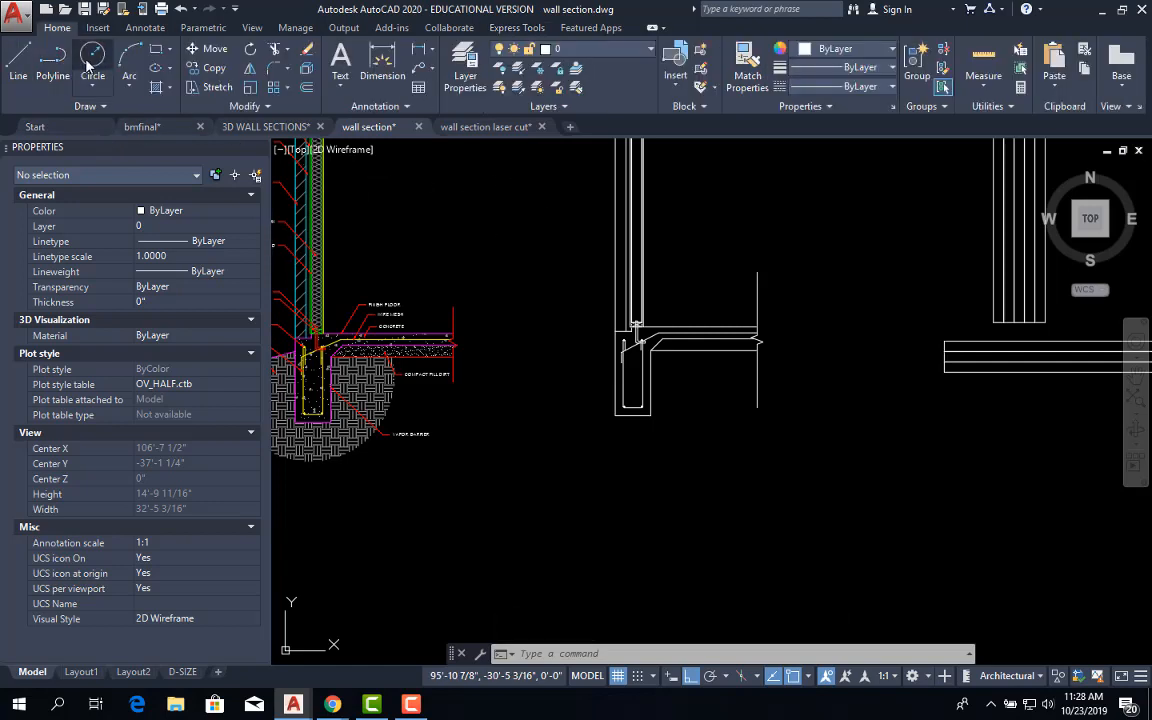
pyautogui.click(90, 62)
pyautogui.scroll(5, 622, 378)
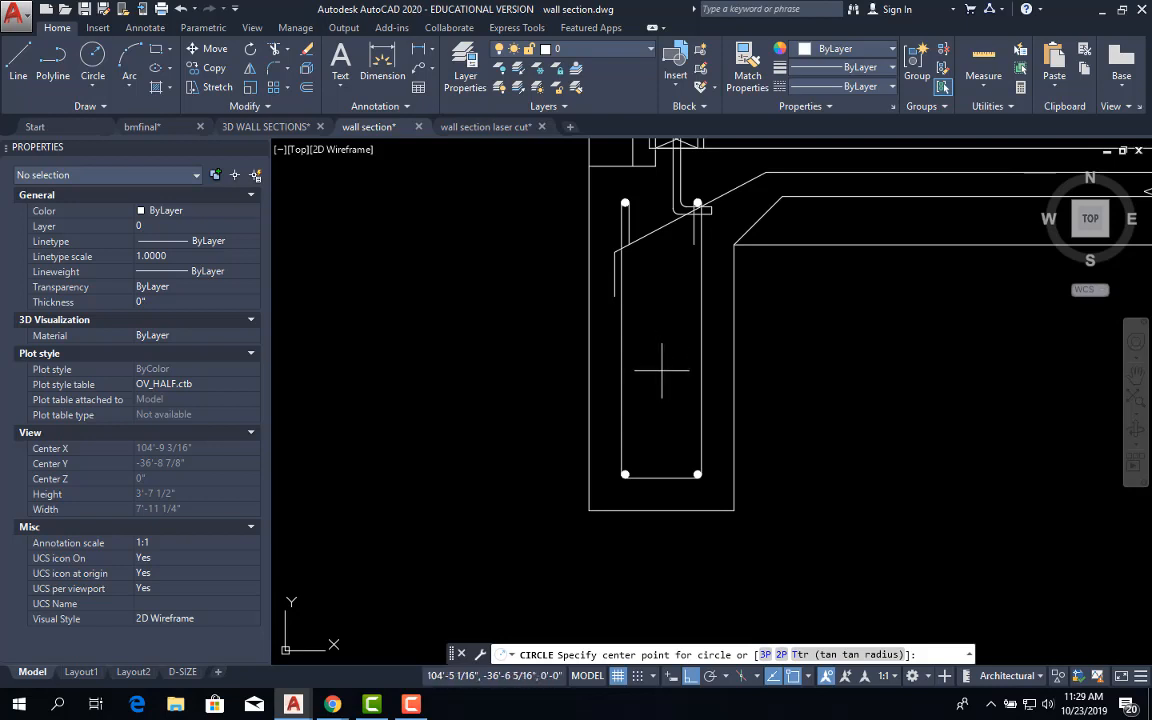
pyautogui.click(661, 370)
pyautogui.scroll(-2, 664, 336)
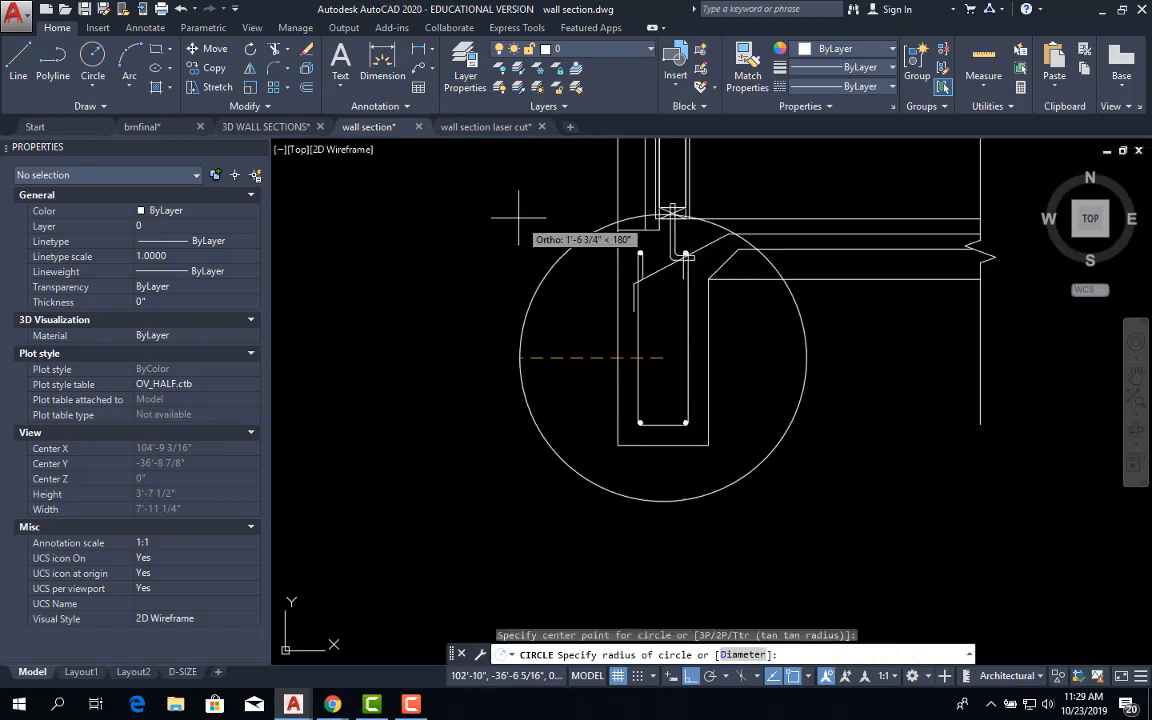
pyautogui.scroll(-1, 490, 196)
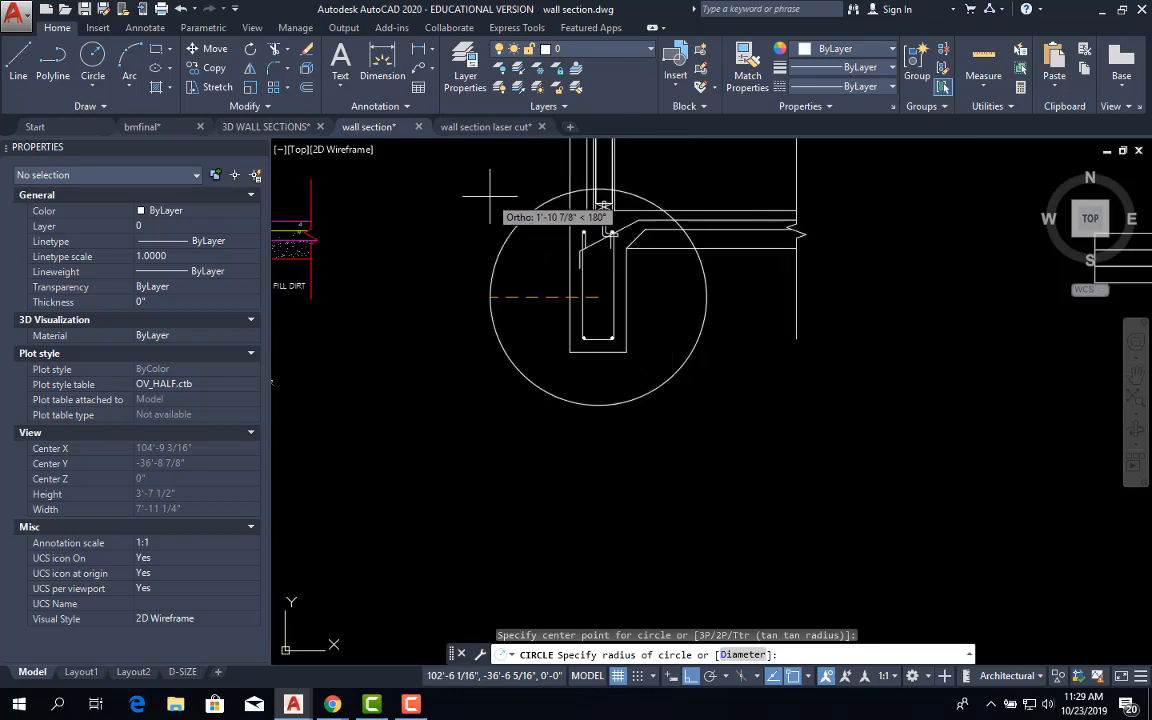
pyautogui.moveTo(490, 196)
pyautogui.mouseDown(button='middle')
pyautogui.moveTo(536, 243)
pyautogui.moveTo(732, 356)
pyautogui.mouseUp(button='middle')
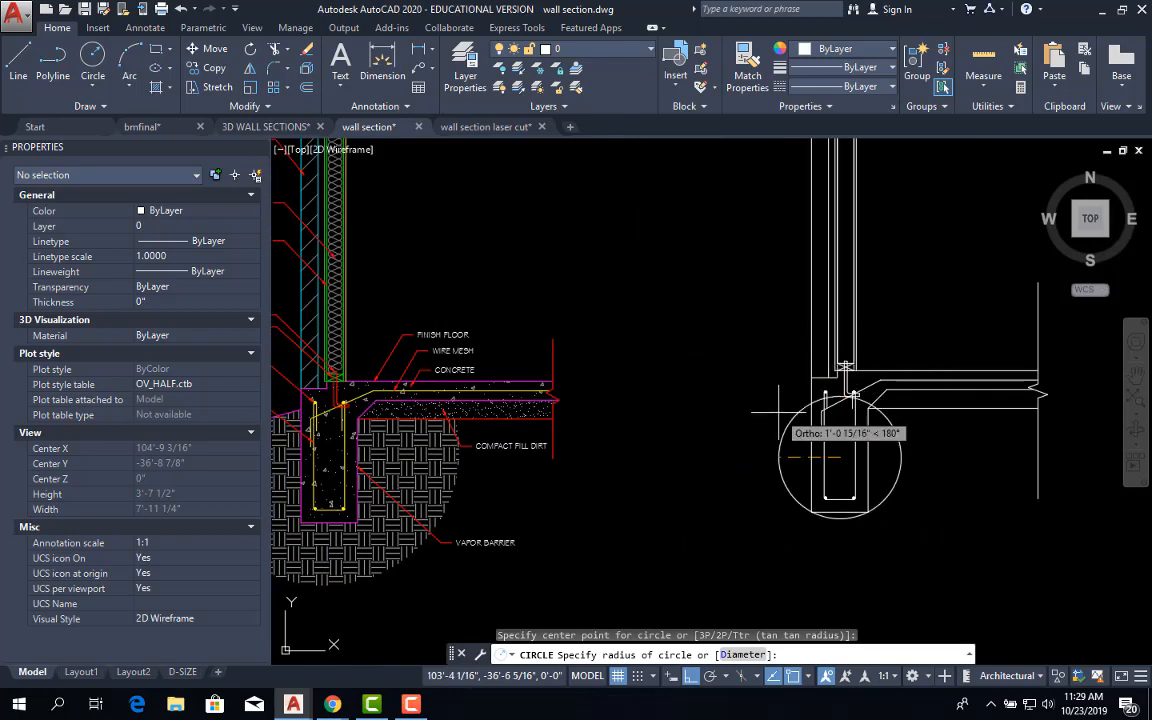
pyautogui.click(716, 338)
pyautogui.press('Escape')
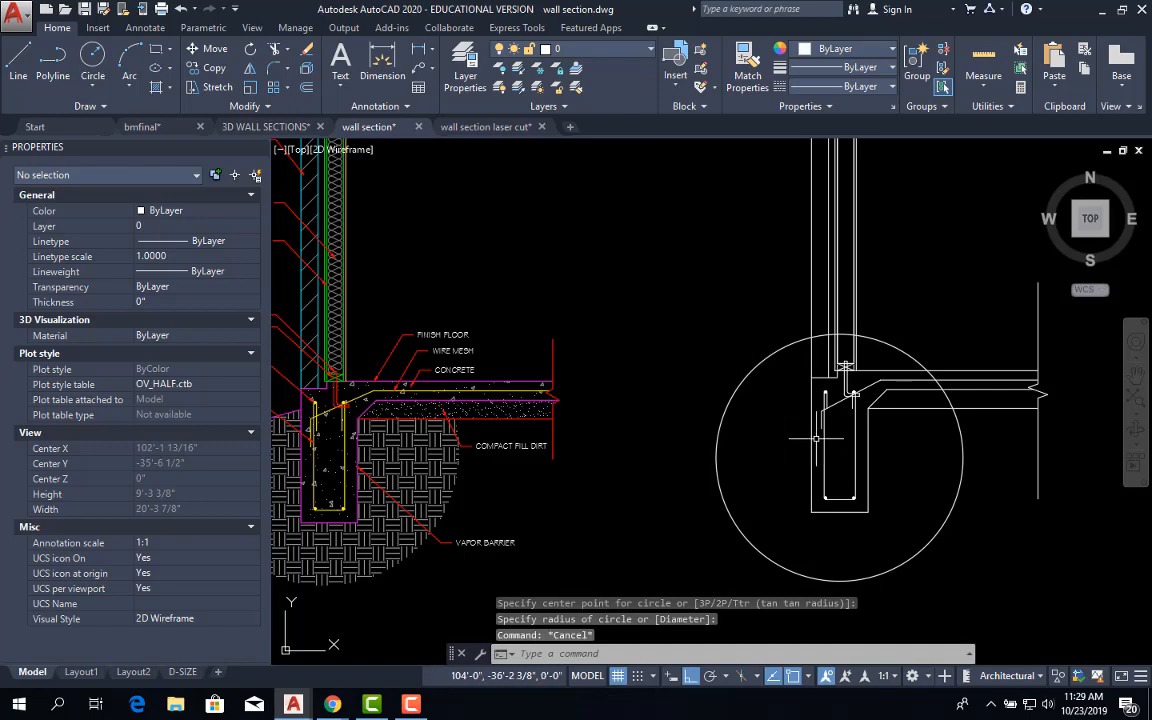
# Step: Examine where the sloping grade line meets the foundation in the finished section, and compare it with the outline section
pyautogui.scroll(3, 760, 400)
pyautogui.scroll(-3, 684, 455)
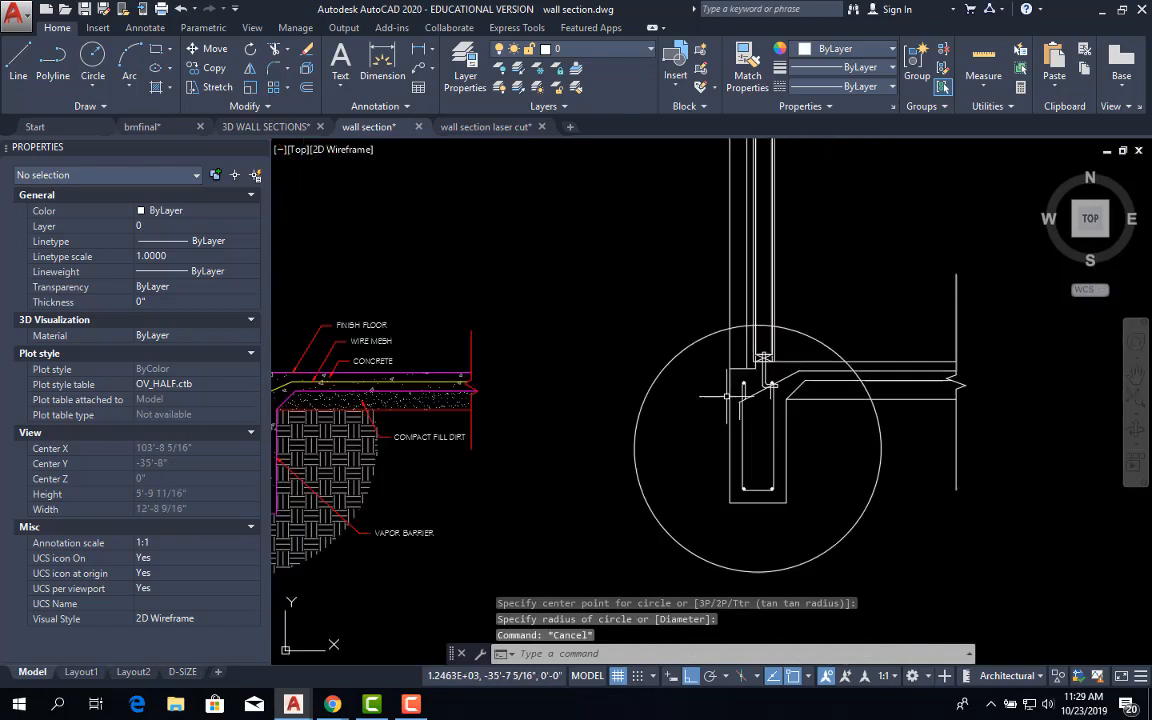
pyautogui.scroll(5, 604, 418)
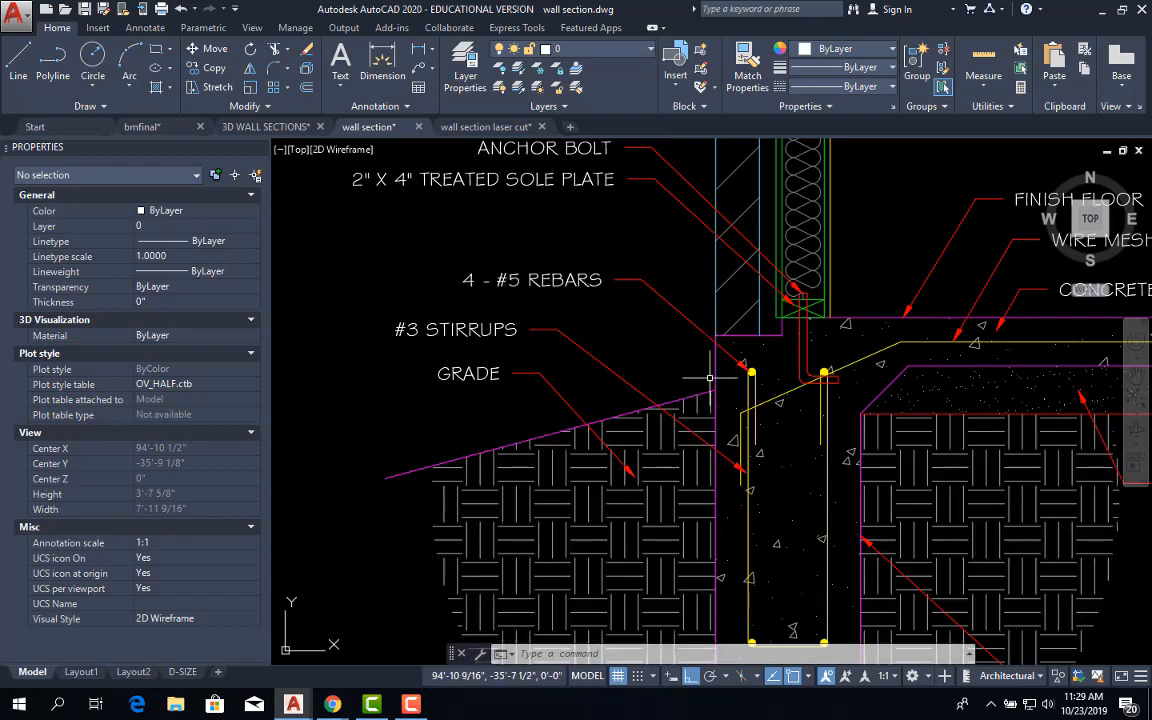
pyautogui.scroll(-2, 708, 367)
pyautogui.moveTo(726, 453); pyautogui.dragTo(557, 453, button='middle')
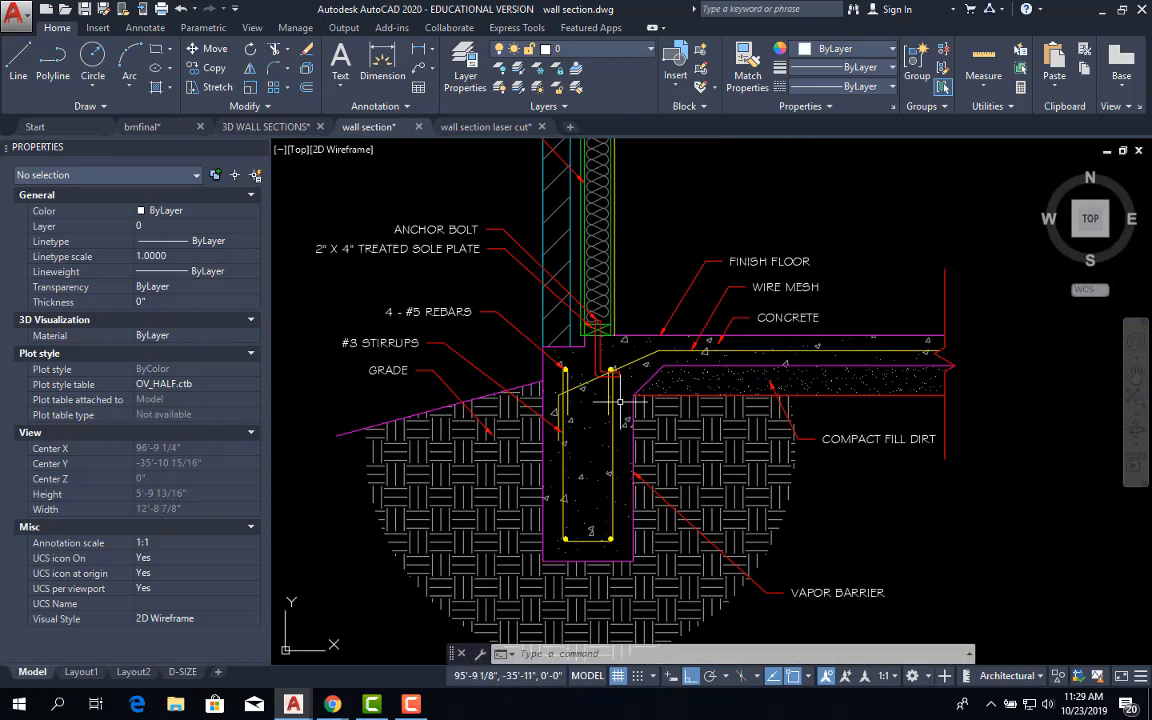
pyautogui.scroll(-2, 622, 410)
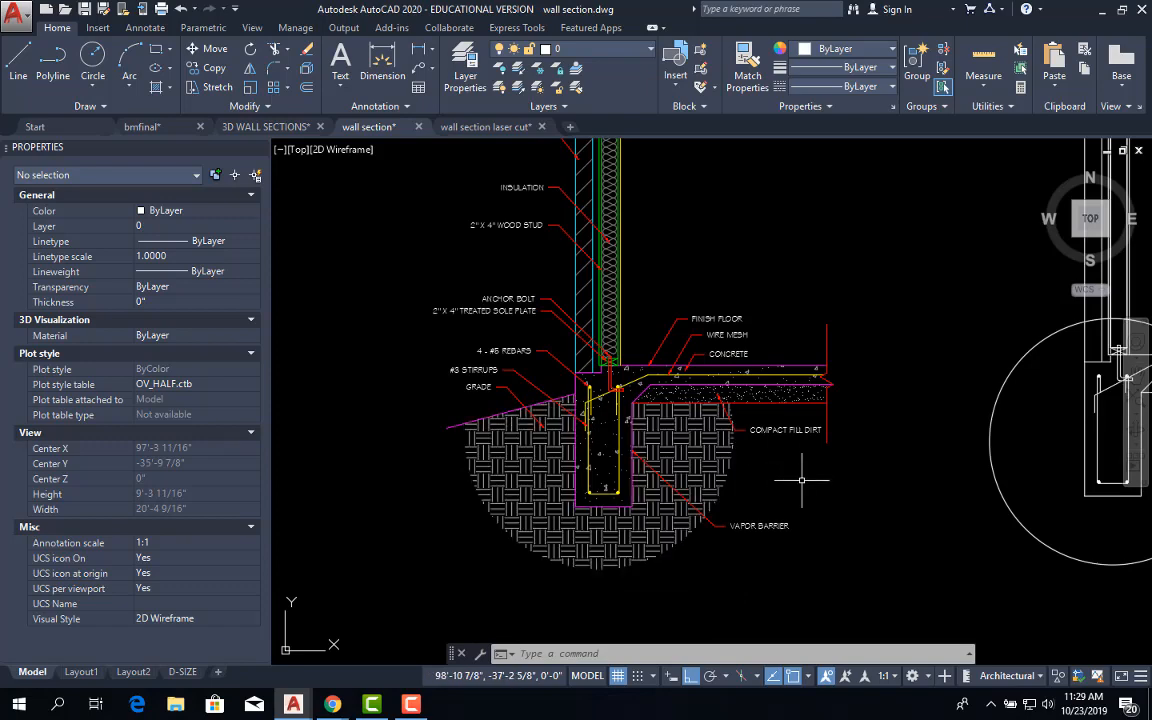
pyautogui.moveTo(839, 496); pyautogui.dragTo(599, 496, button='middle')
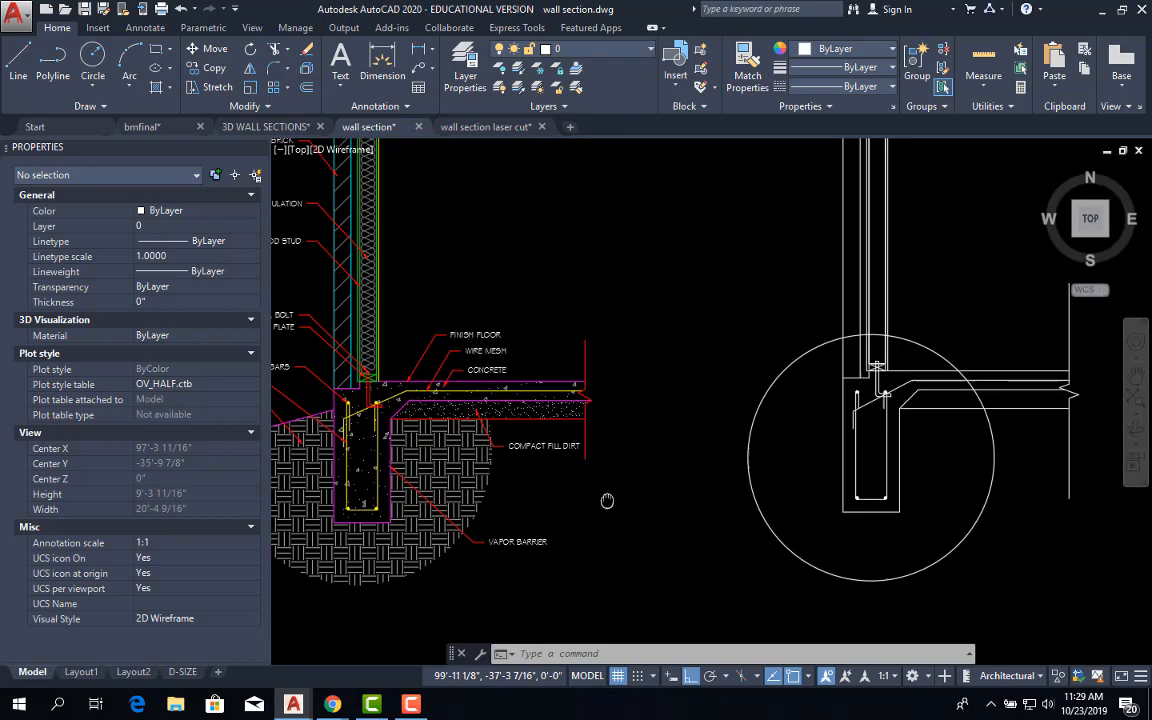
pyautogui.scroll(4, 810, 401)
pyautogui.scroll(2, 811, 401)
pyautogui.press('Escape')
pyautogui.press('Escape')
pyautogui.press('Escape')
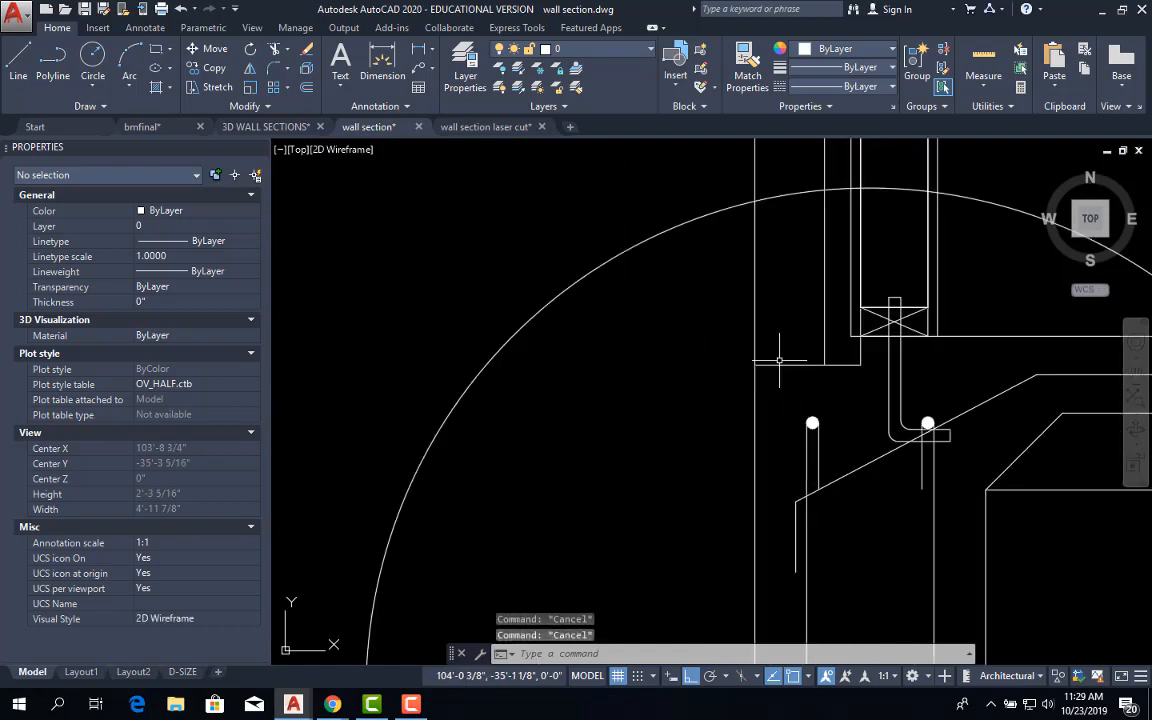
pyautogui.click(751, 324)
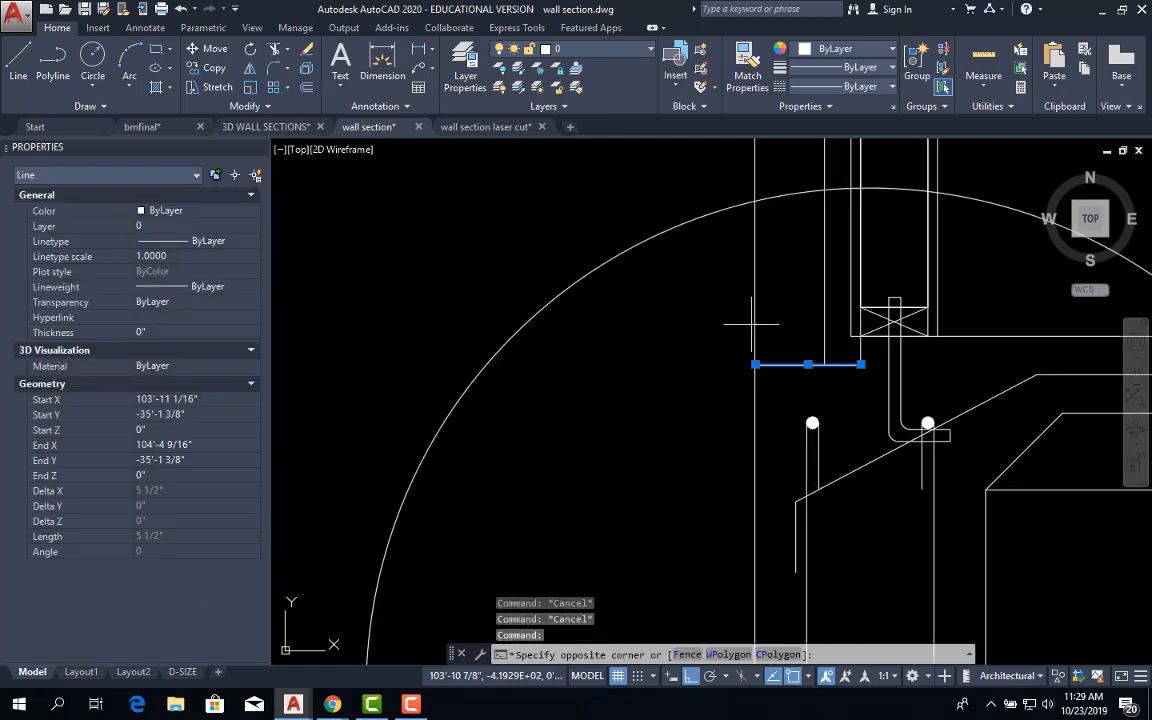
pyautogui.click(754, 331)
pyautogui.click(755, 330)
pyautogui.press('Escape')
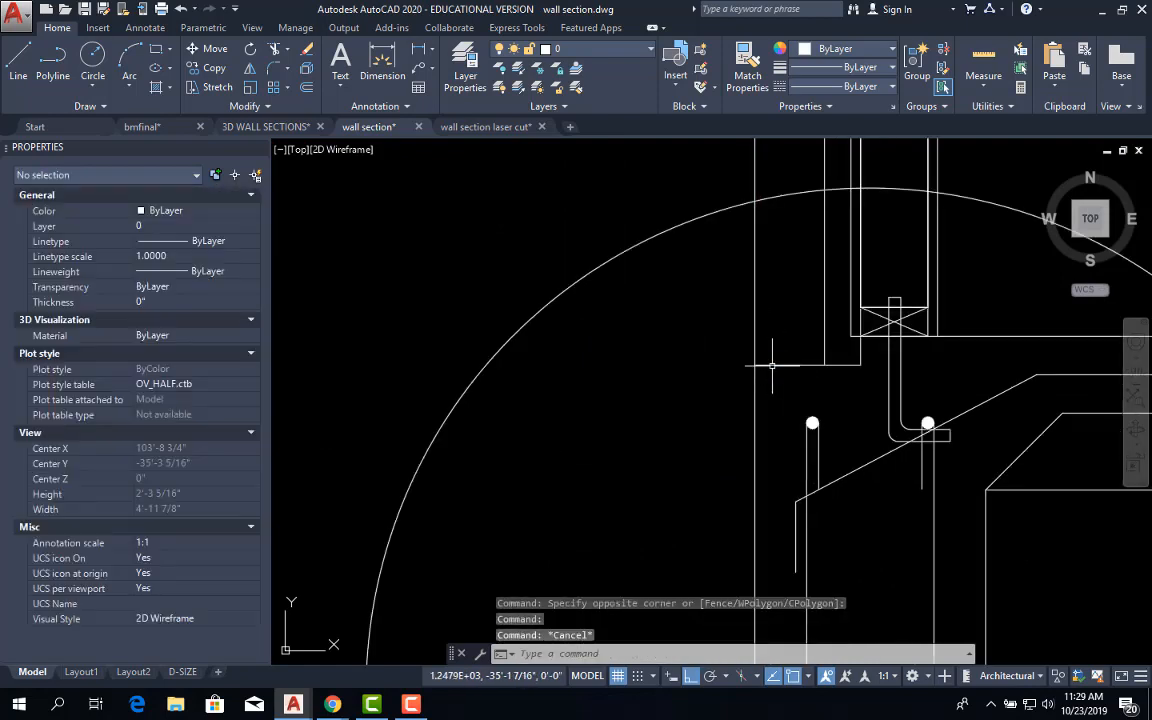
# Step: Offset the horizontal brick ledge line of the outline section 8 inches downward
pyautogui.click(788, 366)
pyautogui.write('O')
pyautogui.press('Return')
pyautogui.write('8')
pyautogui.press('Return')
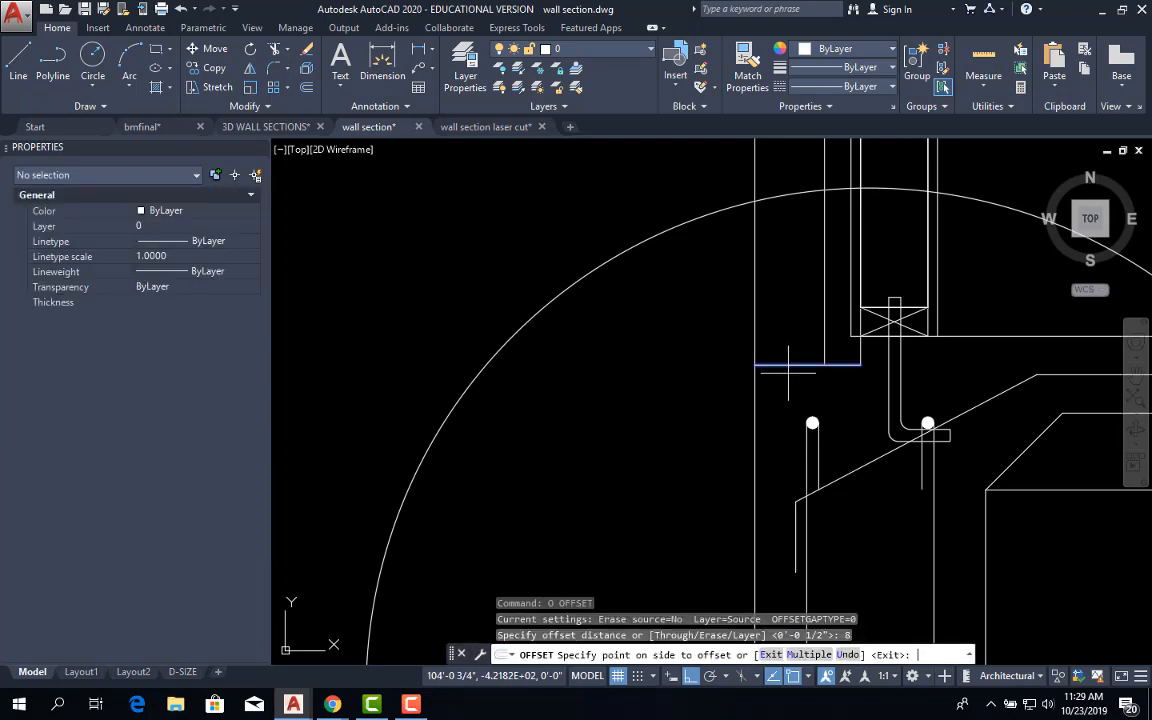
pyautogui.click(668, 452)
pyautogui.press('Escape')
# Step: Turn on polar tracking with 15-degree angle increments
pyautogui.moveTo(684, 474); pyautogui.dragTo(728, 341, button='middle')
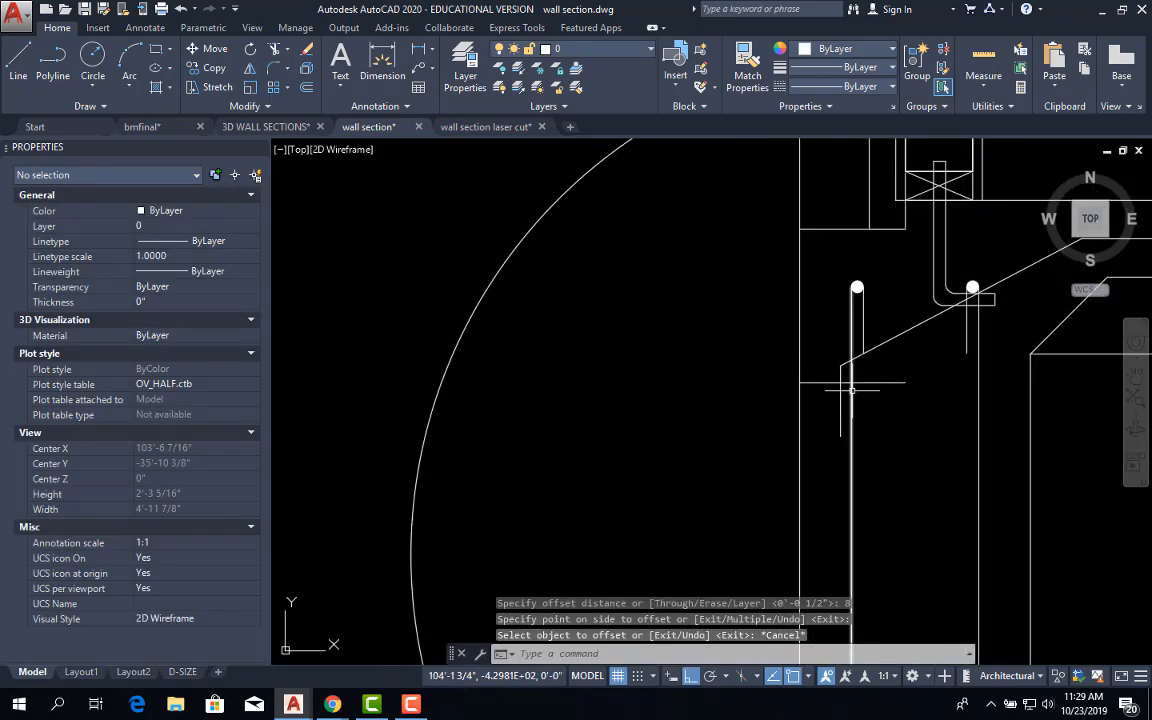
pyautogui.scroll(-2, 802, 390)
pyautogui.write('l')
pyautogui.press('Return')
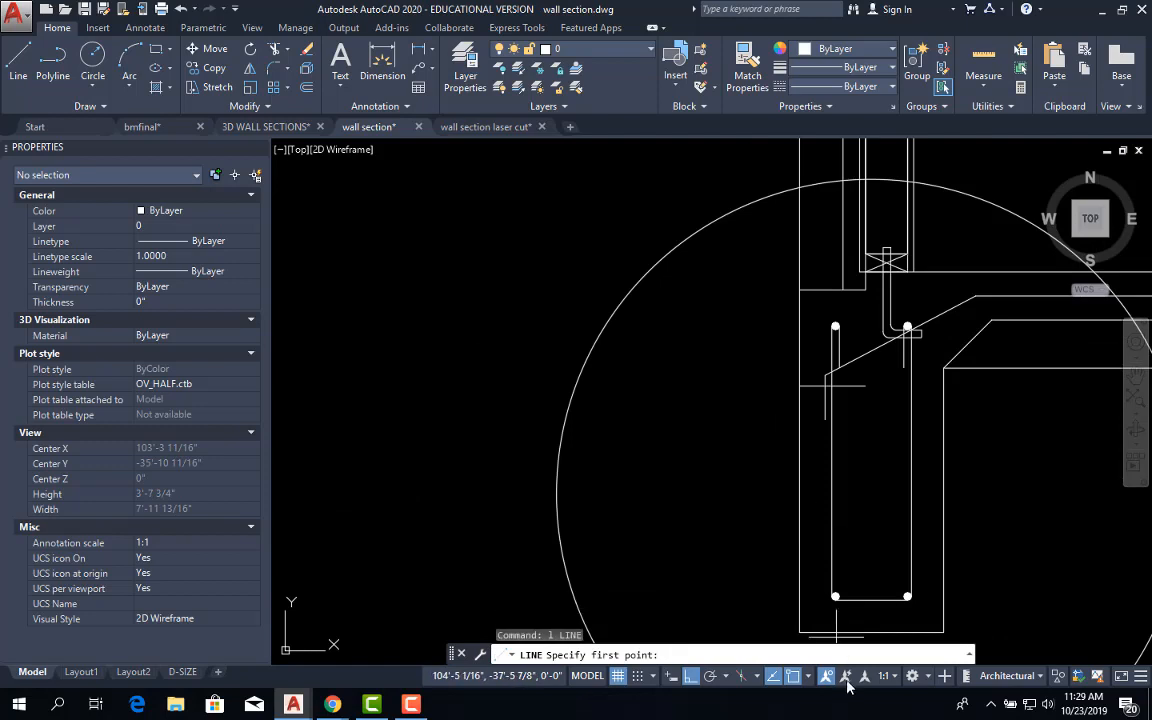
pyautogui.press('Escape')
pyautogui.click(727, 678)
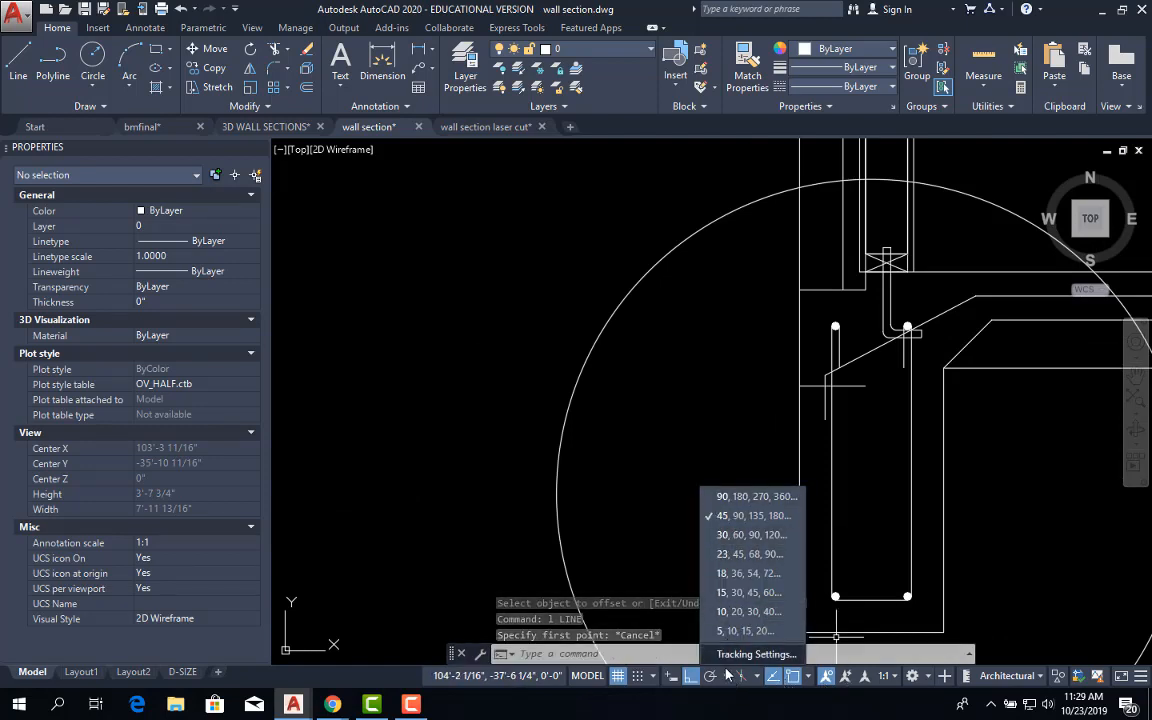
pyautogui.click(735, 590)
# Step: Draw the grade line from the outer end of the offset line, sloping down 15 degrees away from the wall to just outside the circle
pyautogui.write('l')
pyautogui.press('Return')
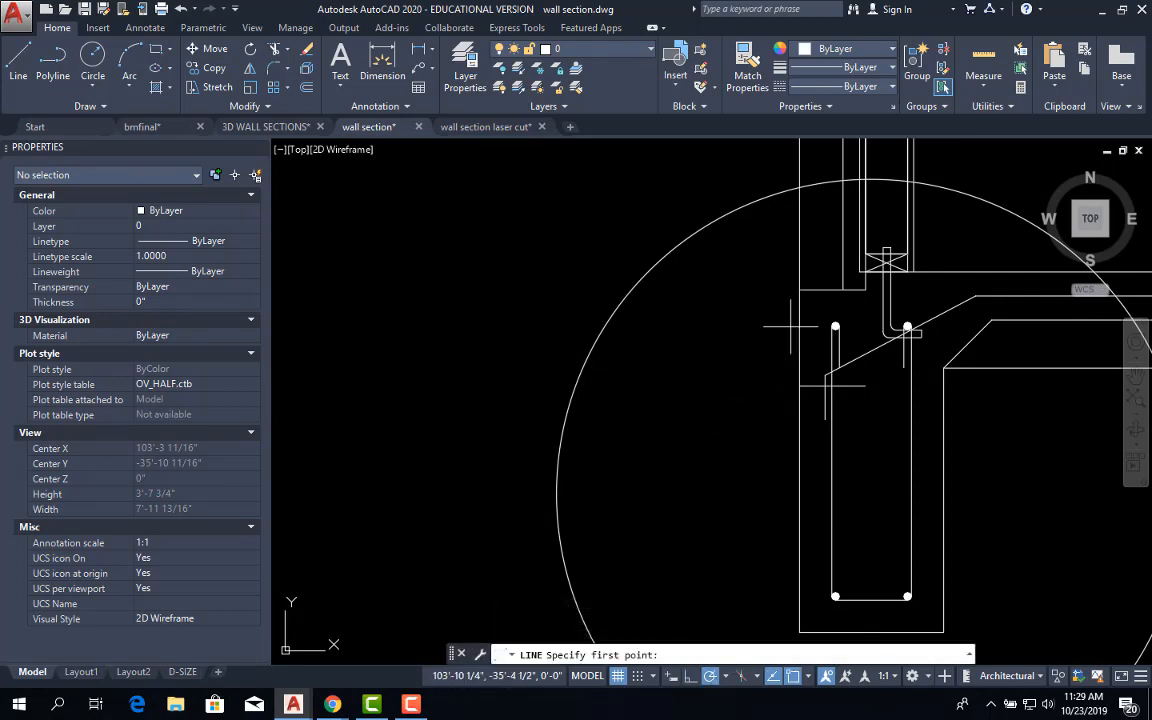
pyautogui.click(800, 386)
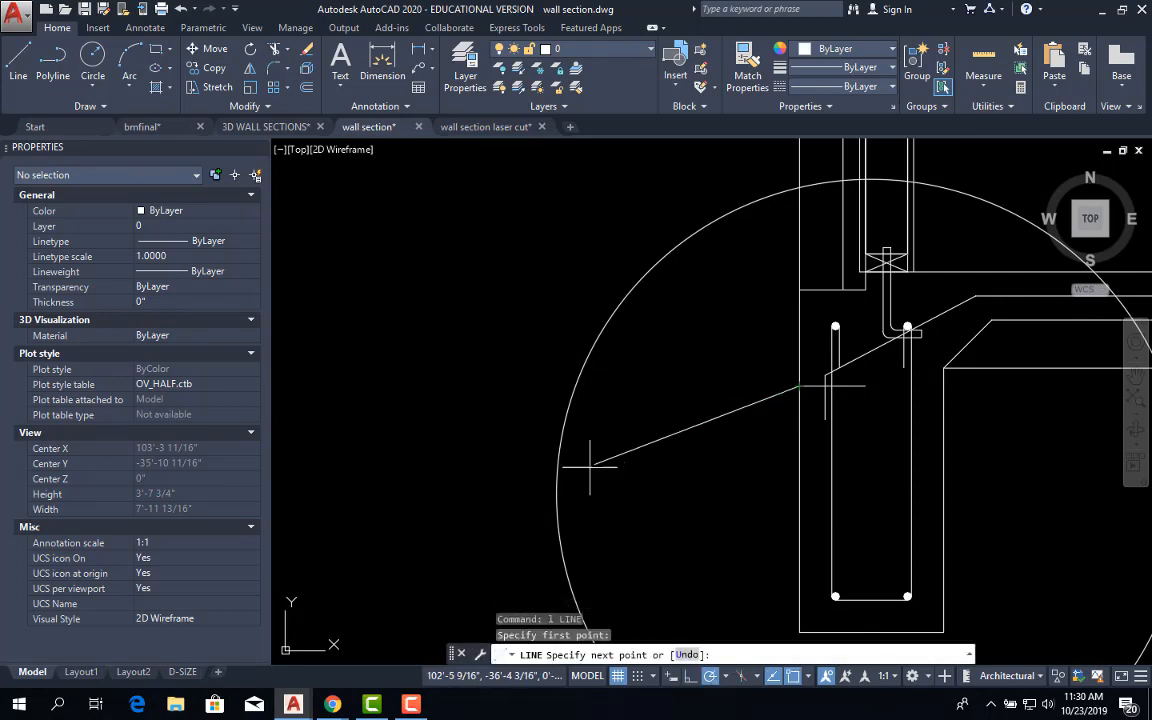
pyautogui.click(530, 459)
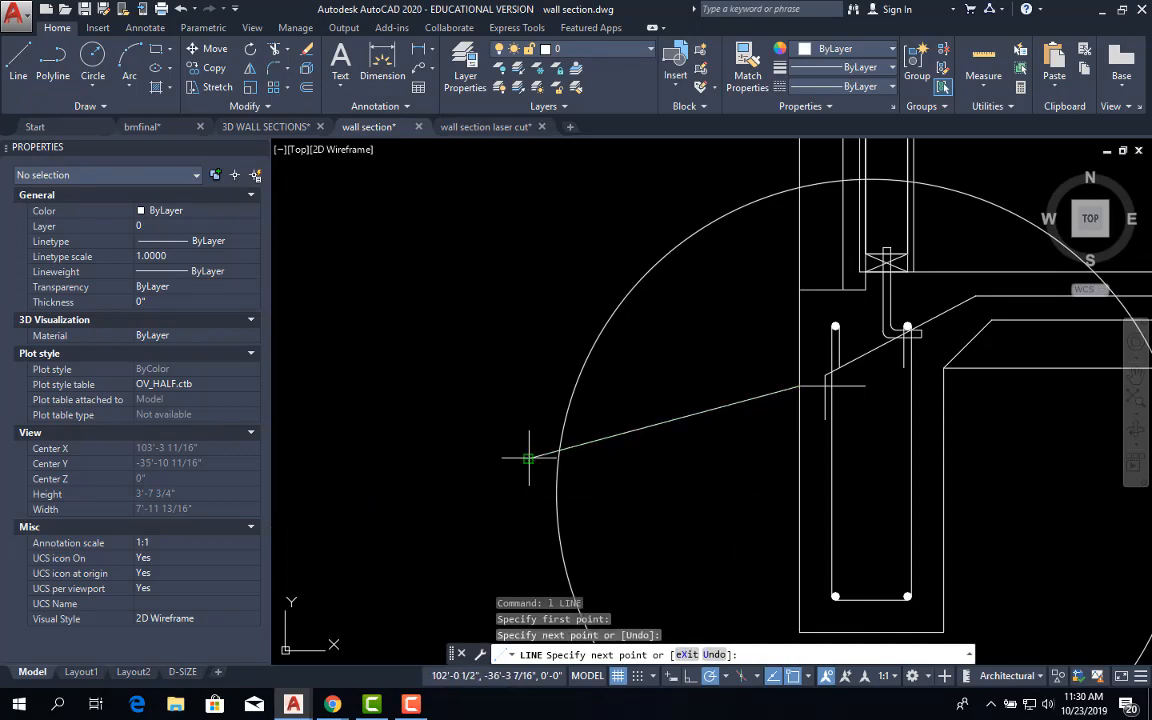
pyautogui.press('Escape')
# Step: Erase the horizontal offset line inside the footing that served as the reference for the grade line
pyautogui.scroll(-2, 554, 457)
pyautogui.moveTo(598, 470); pyautogui.dragTo(691, 466, button='middle')
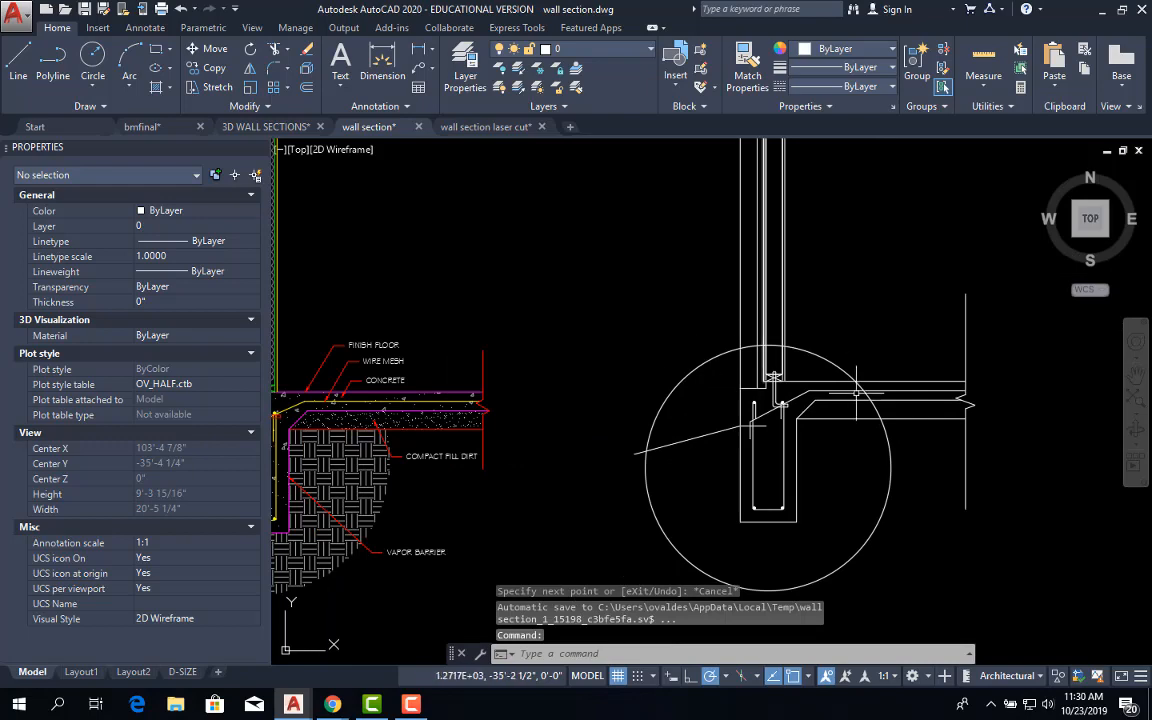
pyautogui.scroll(4, 758, 420)
pyautogui.click(768, 435)
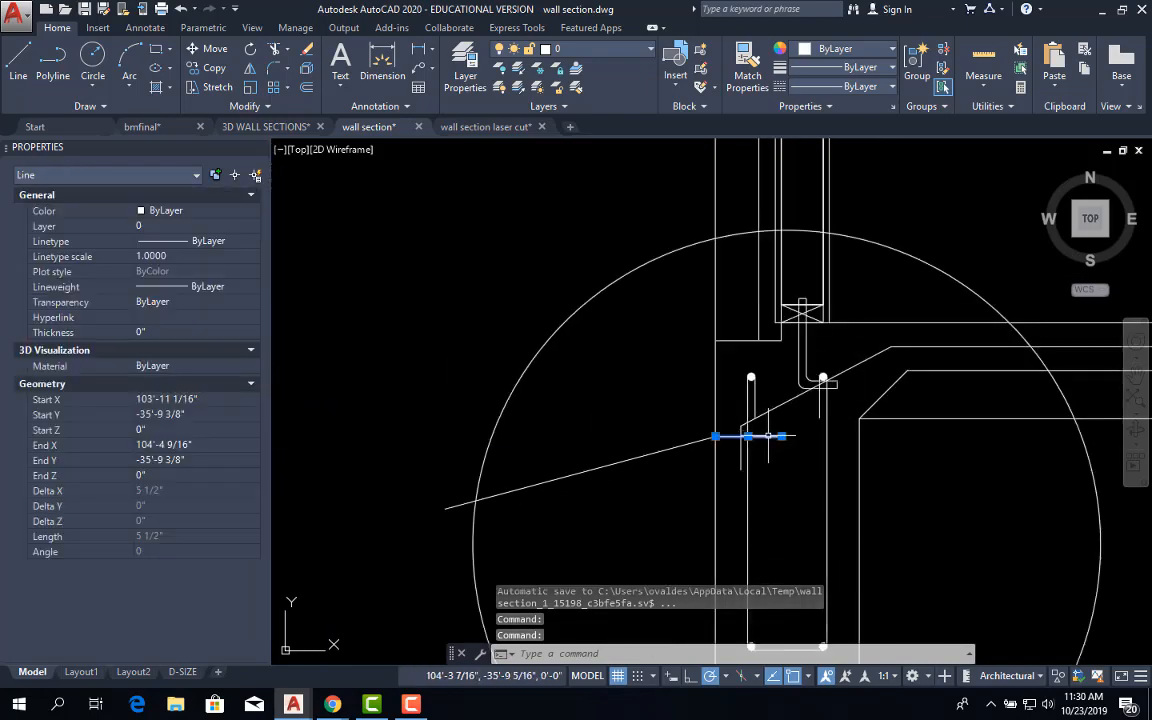
pyautogui.write('e')
pyautogui.press('Return')
# Step: Trim away the upper part of the circle, using the grade line and the bottom line of the slab's fill layer as cutting edges
pyautogui.scroll(-3, 760, 445)
pyautogui.moveTo(758, 452); pyautogui.dragTo(657, 439, button='middle')
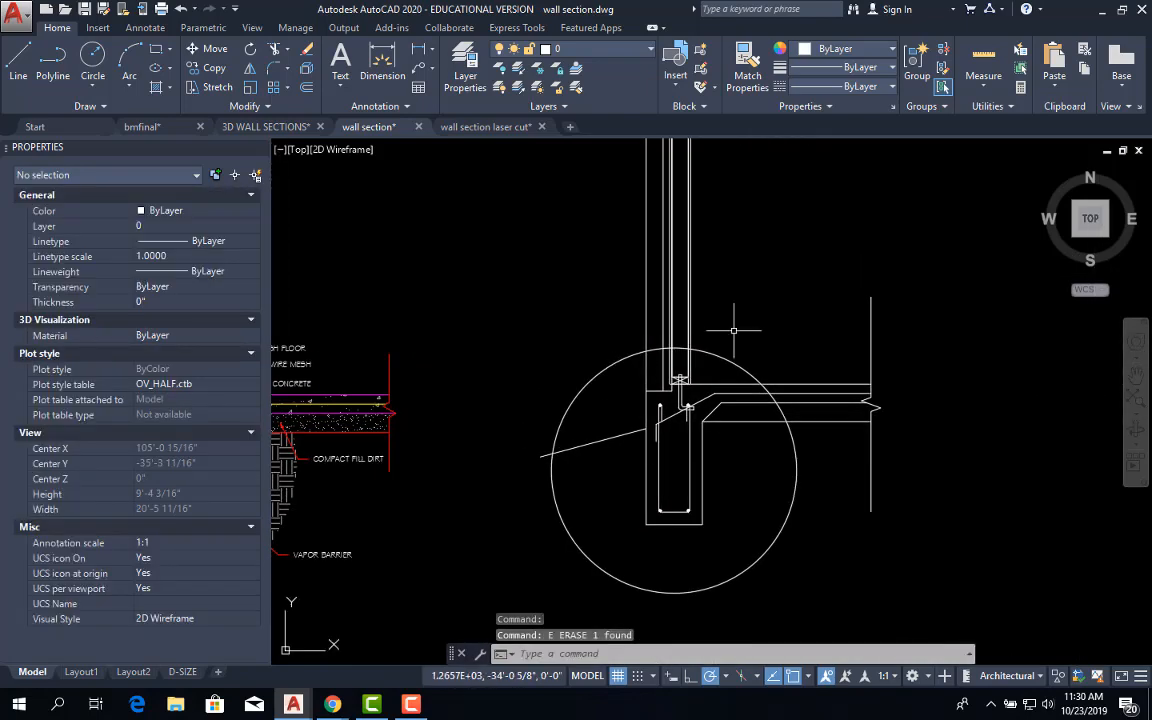
pyautogui.write('tr')
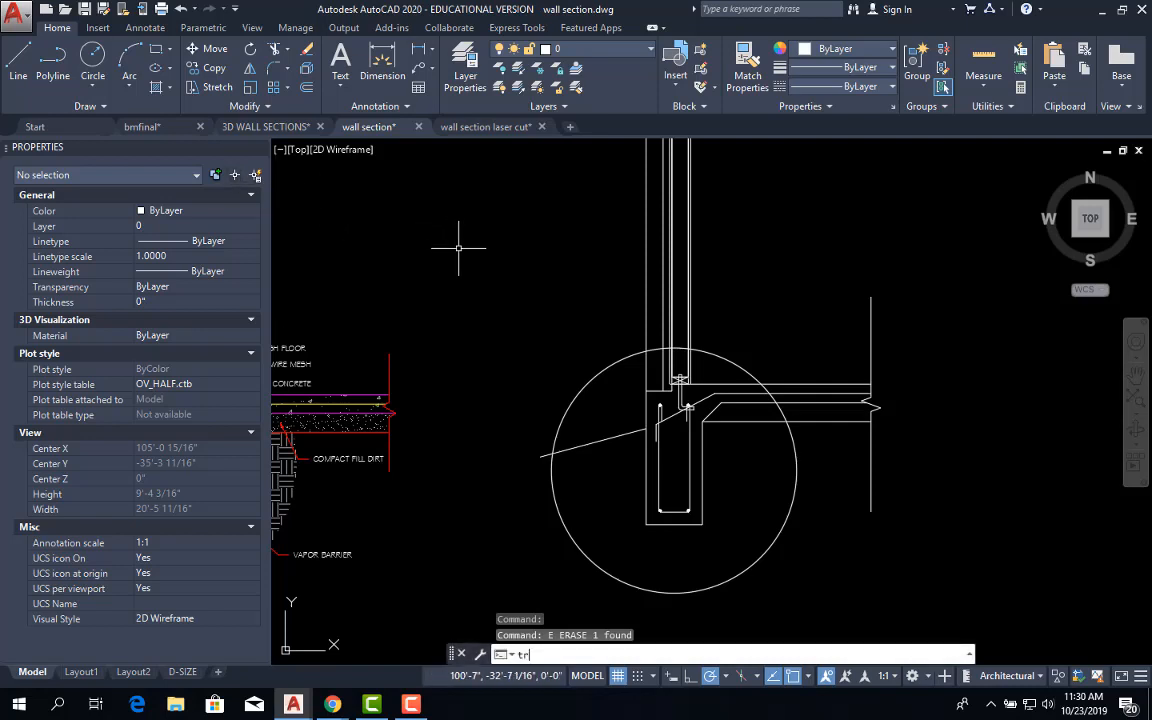
pyautogui.press('Return')
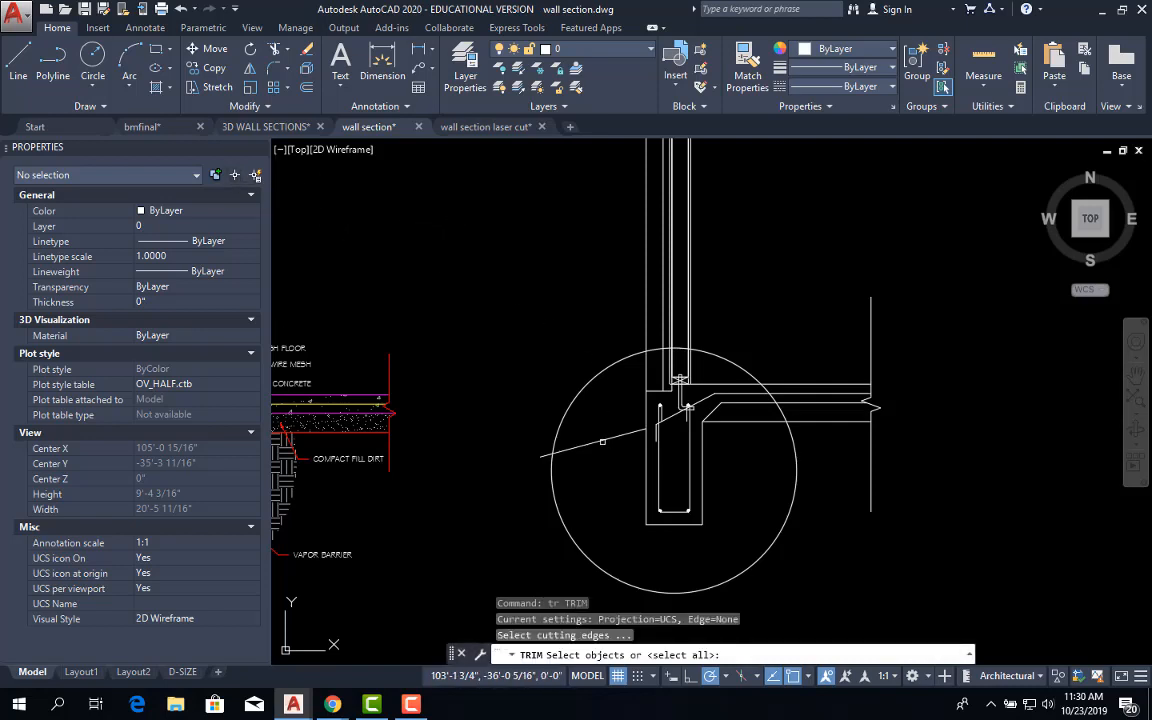
pyautogui.click(602, 441)
pyautogui.click(764, 421)
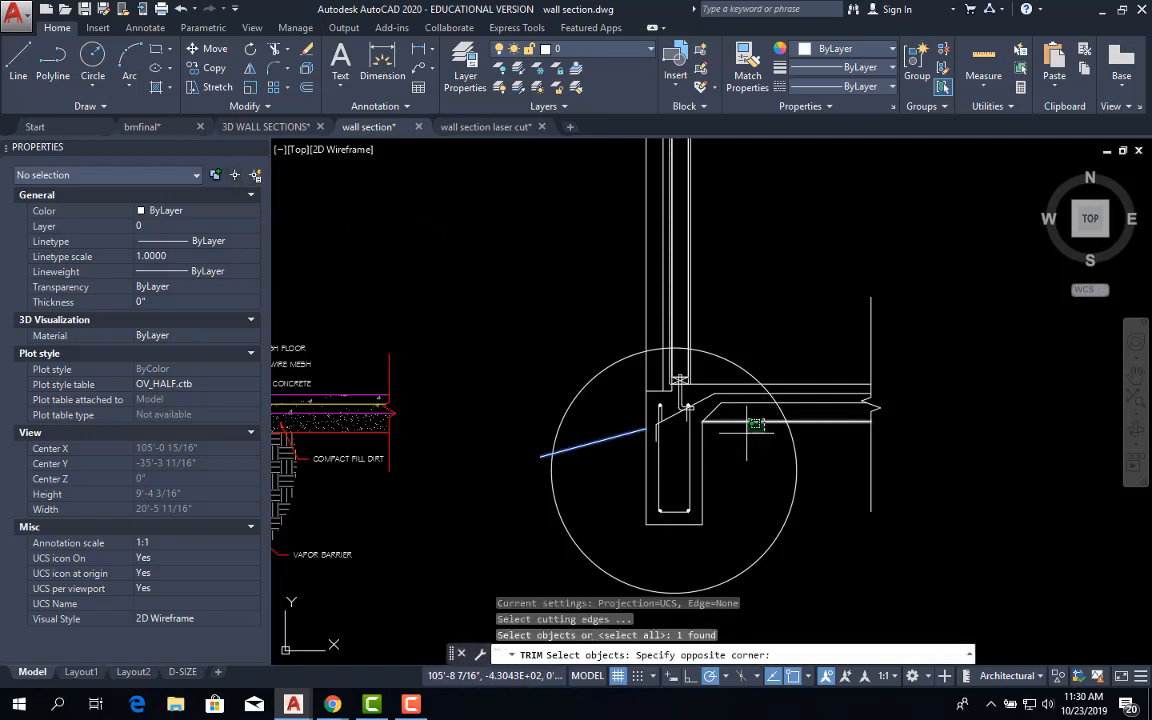
pyautogui.click(747, 433)
pyautogui.rightClick(747, 441)
pyautogui.click(747, 383)
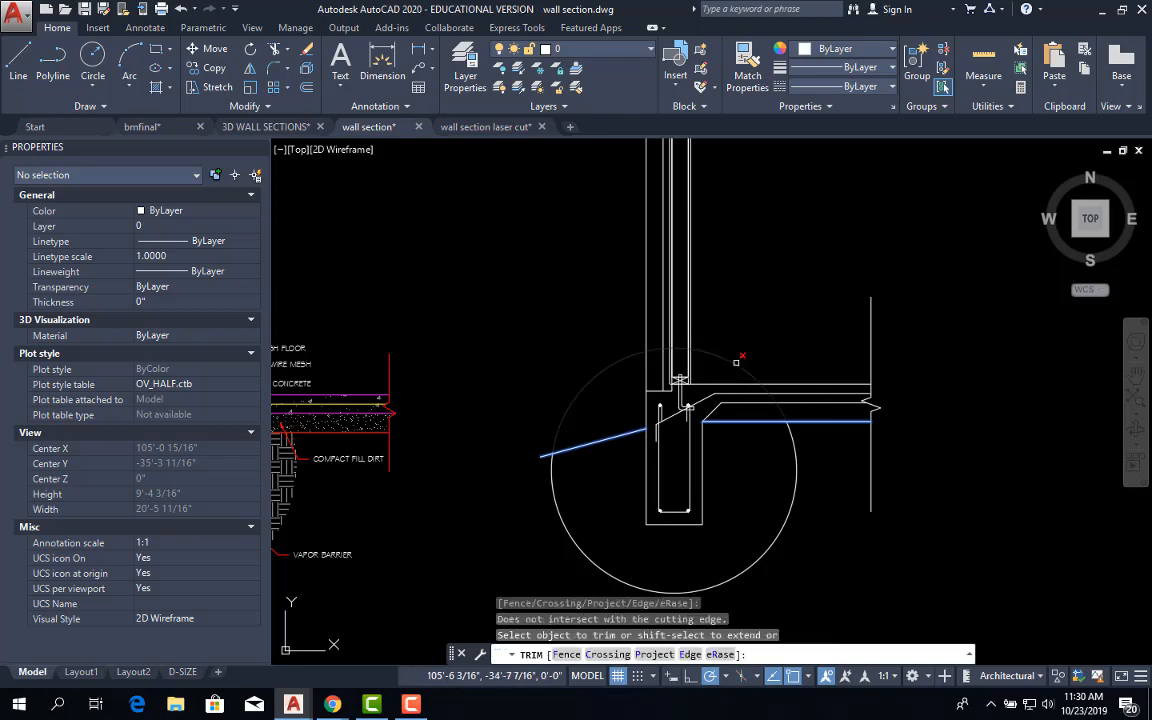
pyautogui.click(737, 364)
pyautogui.rightClick(762, 341)
pyautogui.click(799, 351)
# Step: Hatch the earth area between the trimmed circle and the footing with the EARTH pattern
pyautogui.scroll(-3, 660, 425)
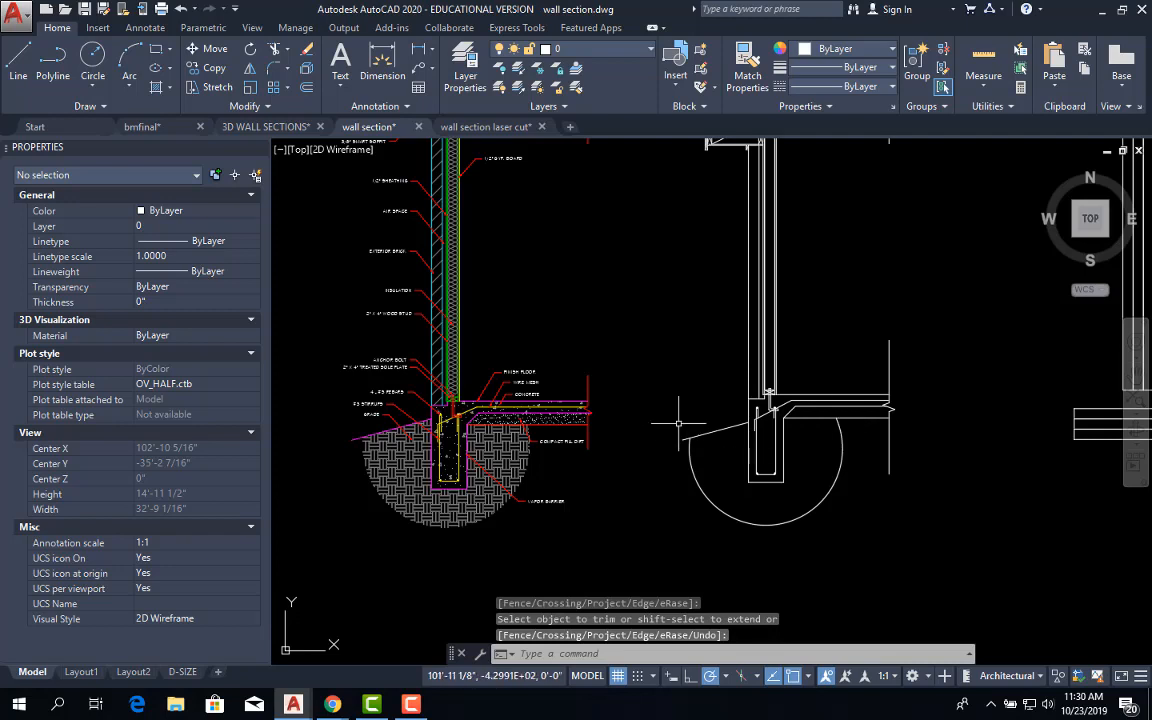
pyautogui.moveTo(747, 457); pyautogui.dragTo(746, 434, button='middle')
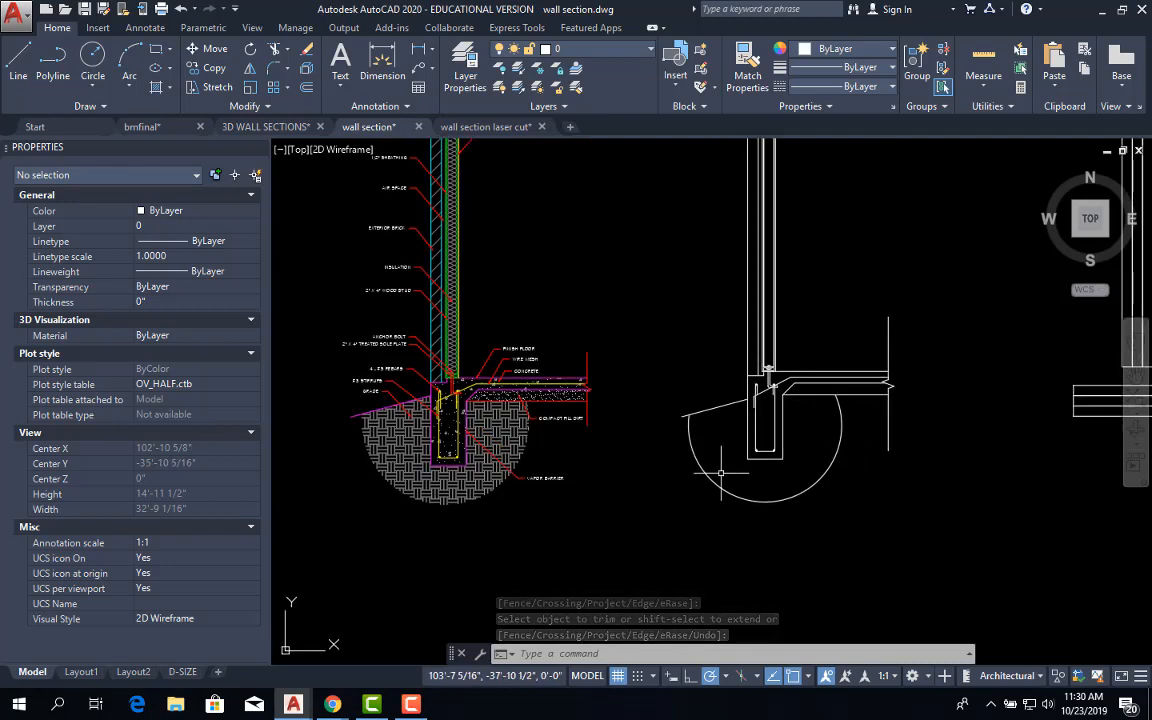
pyautogui.click(250, 106)
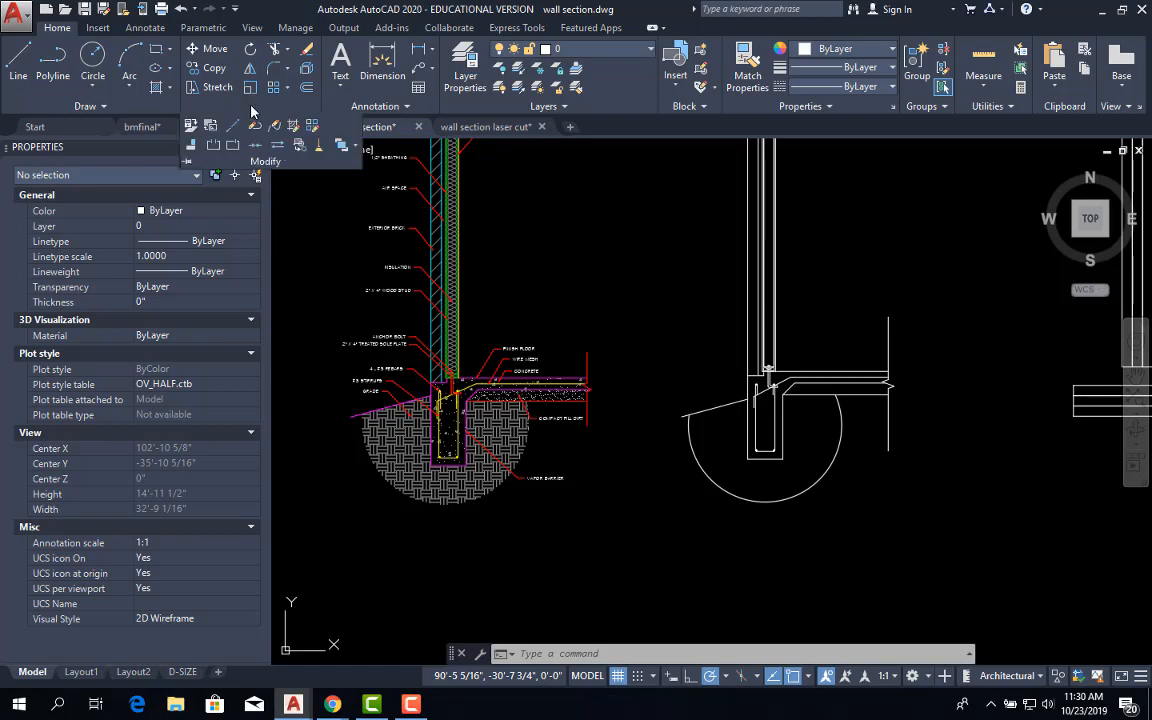
pyautogui.click(157, 91)
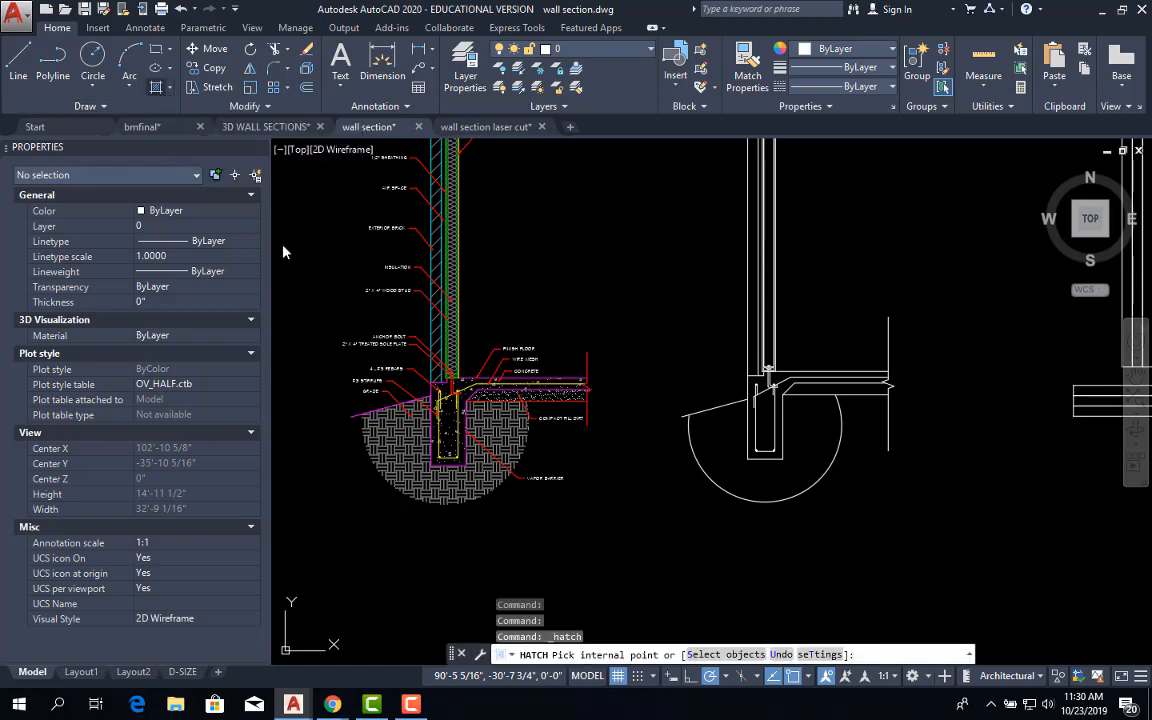
pyautogui.click(155, 92)
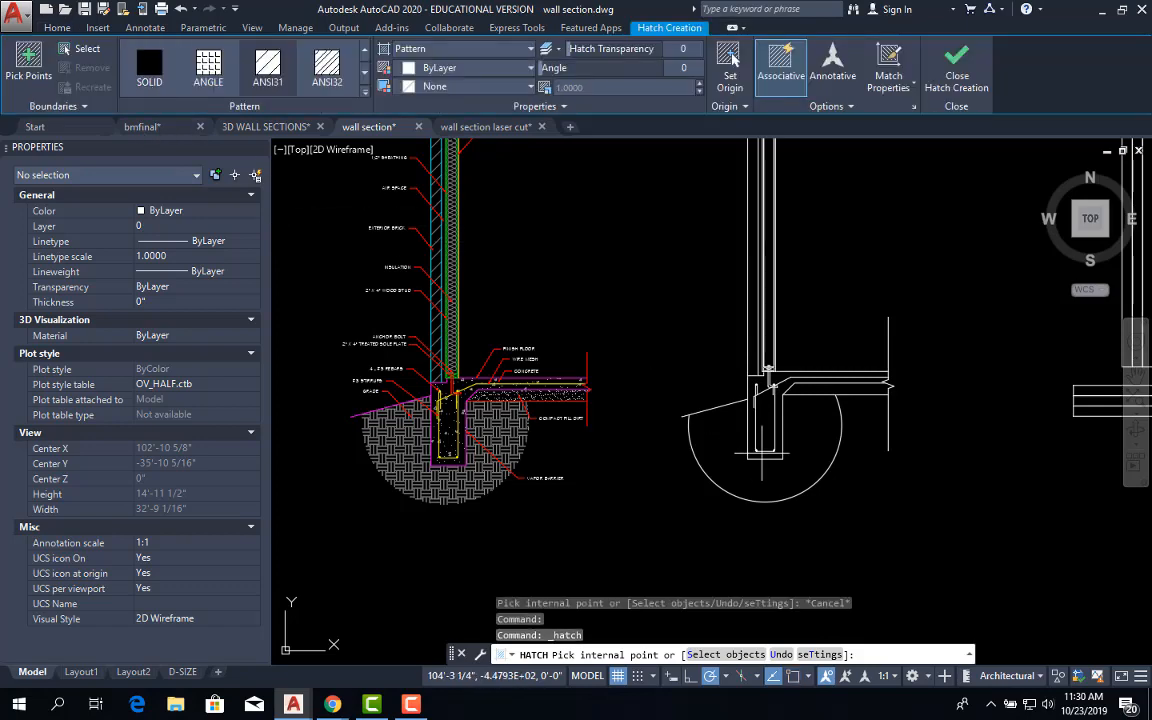
pyautogui.scroll(4, 637, 400)
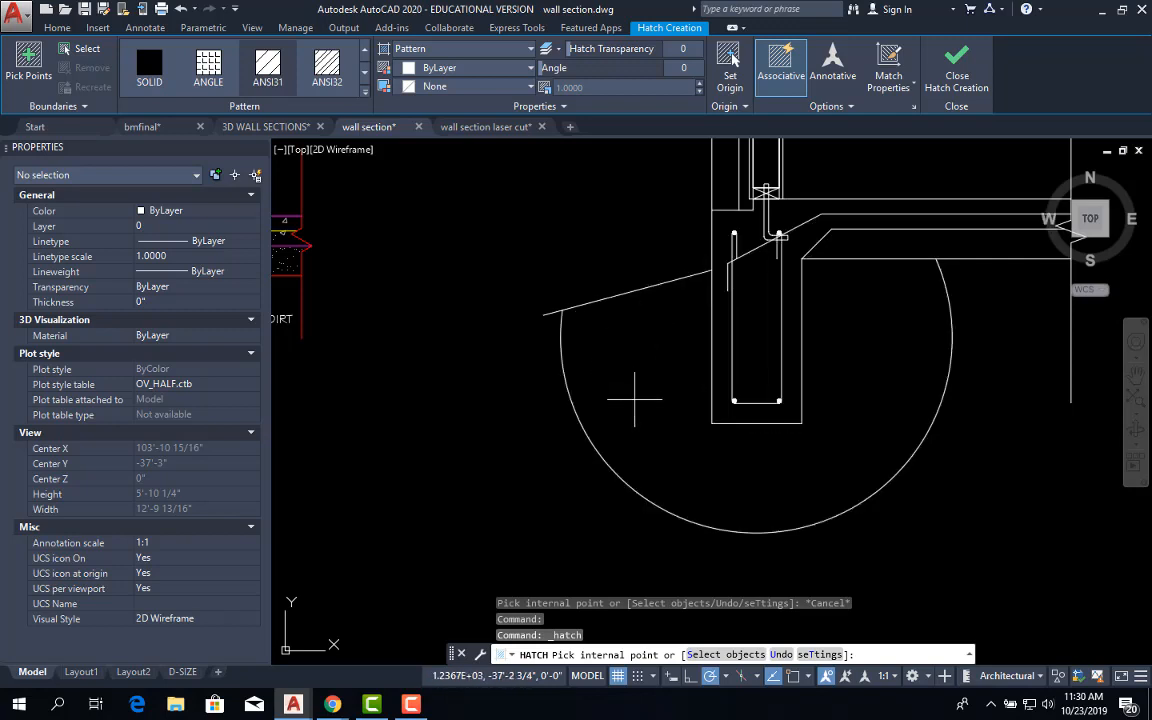
pyautogui.click(576, 362)
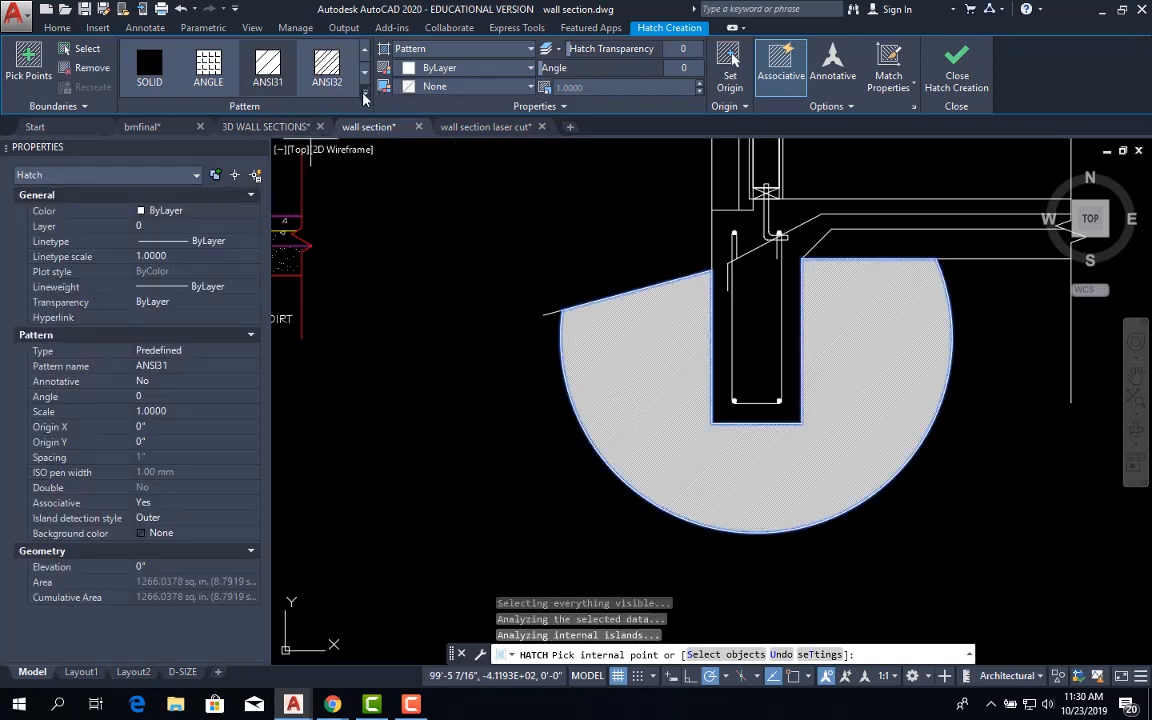
pyautogui.click(365, 96)
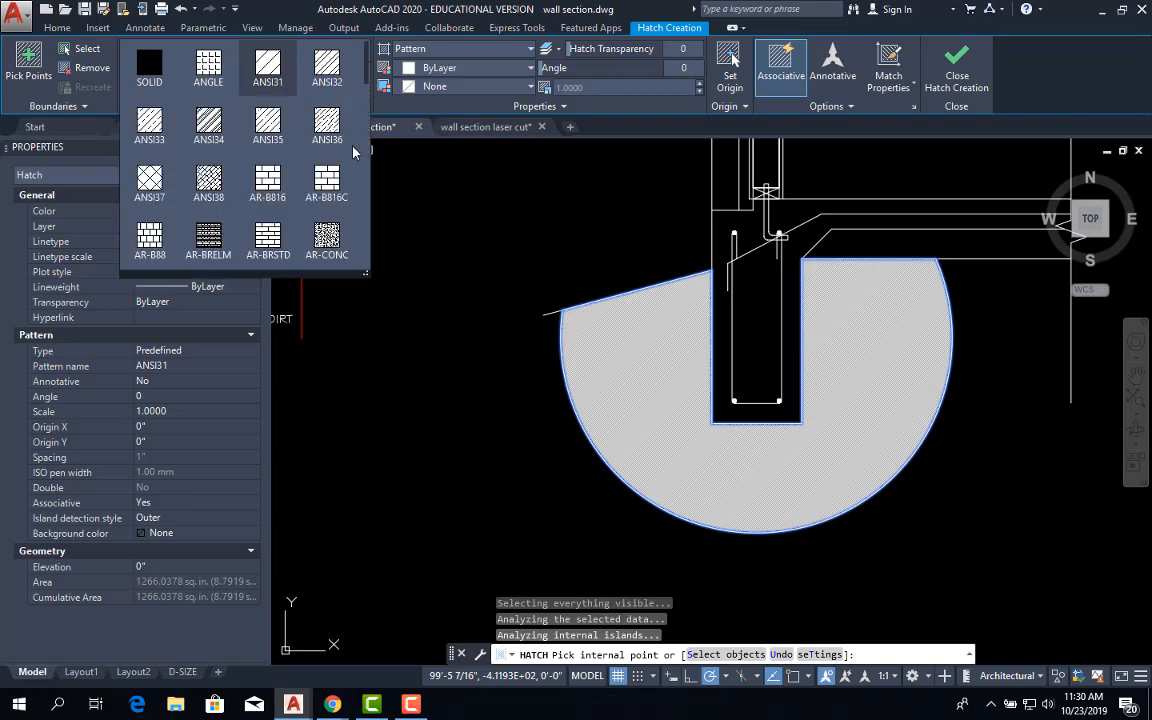
pyautogui.scroll(-2, 336, 148)
pyautogui.scroll(-2, 336, 152)
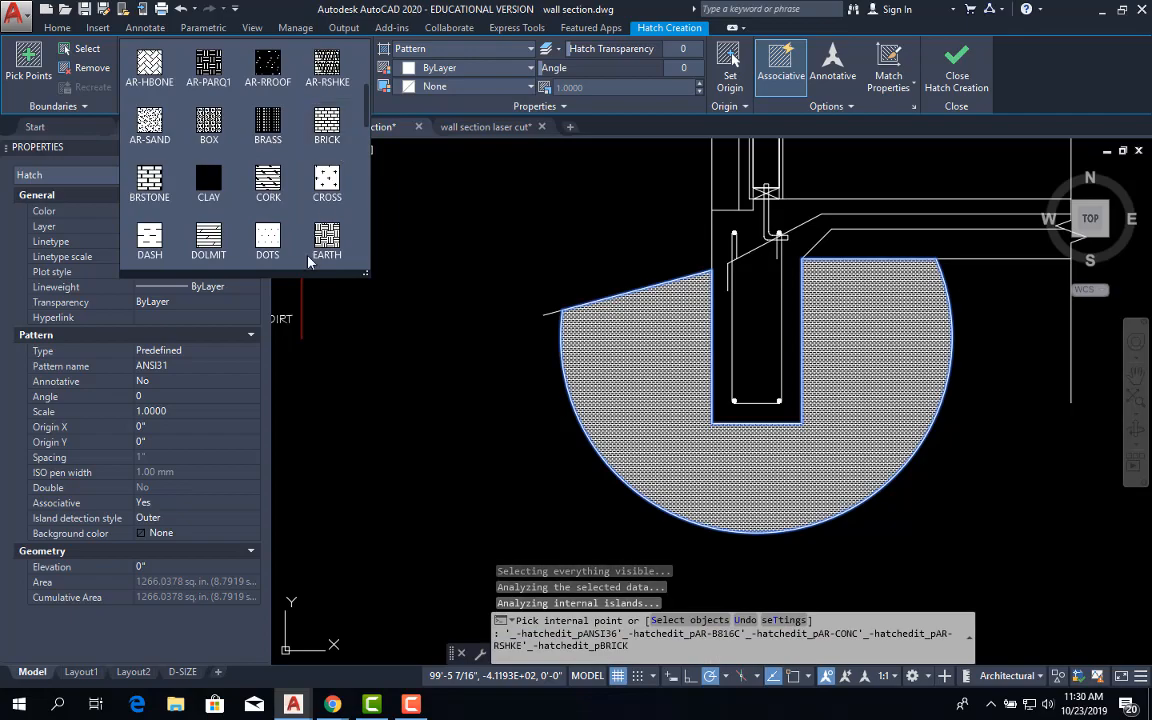
pyautogui.click(329, 250)
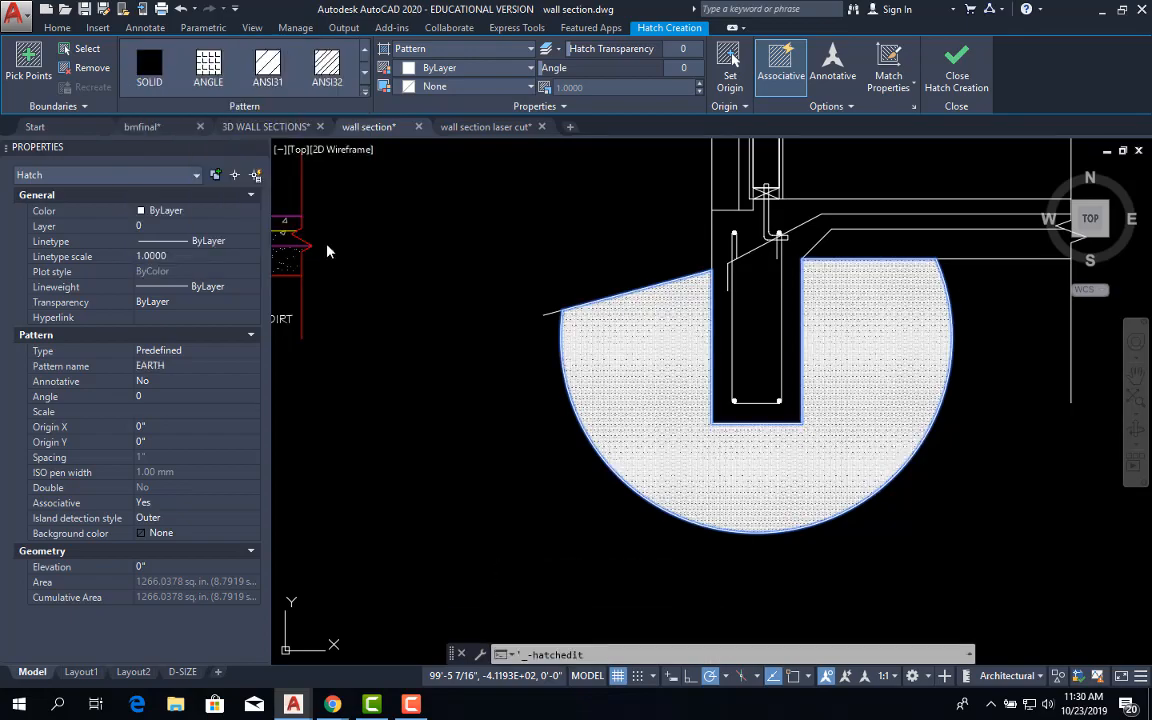
# Step: Set the earth hatch's scale to 12 and finish the hatch
pyautogui.scroll(8, 686, 404)
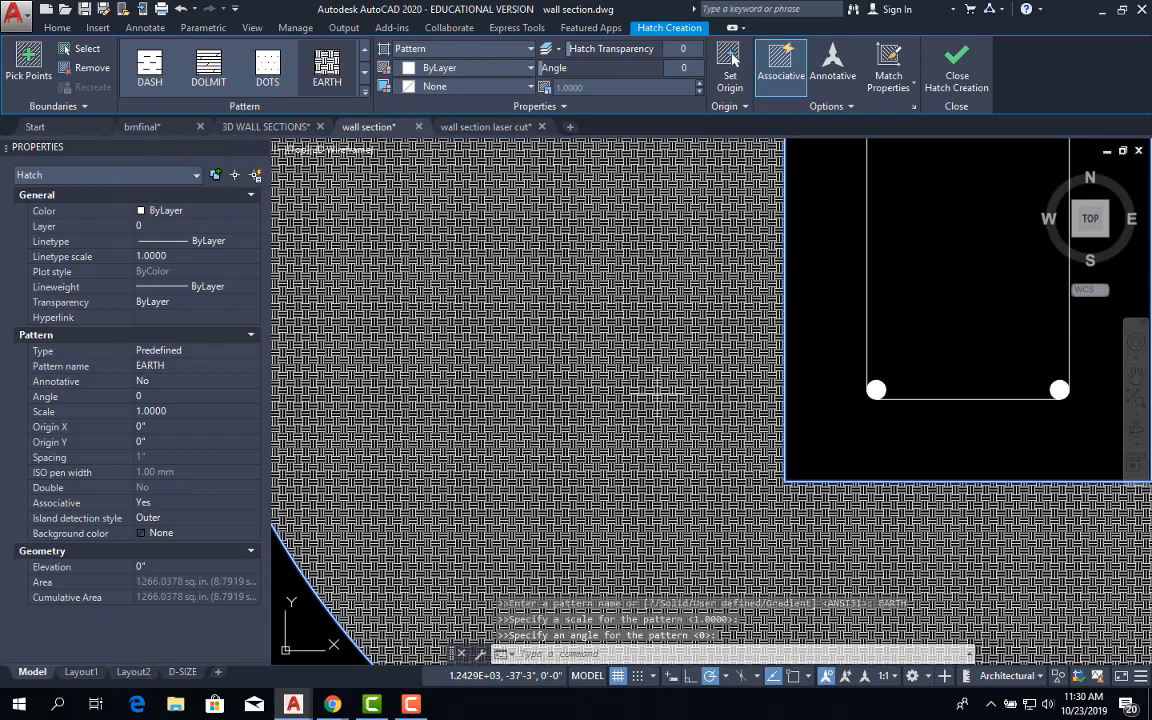
pyautogui.scroll(-9, 655, 396)
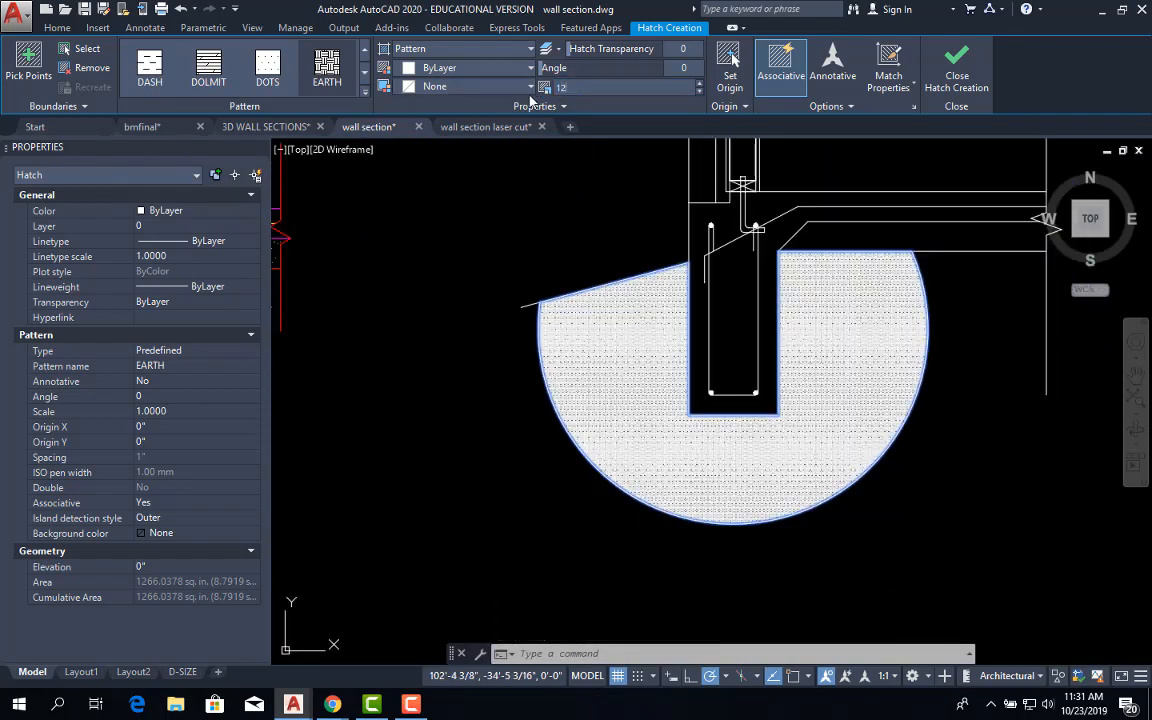
pyautogui.press('Return')
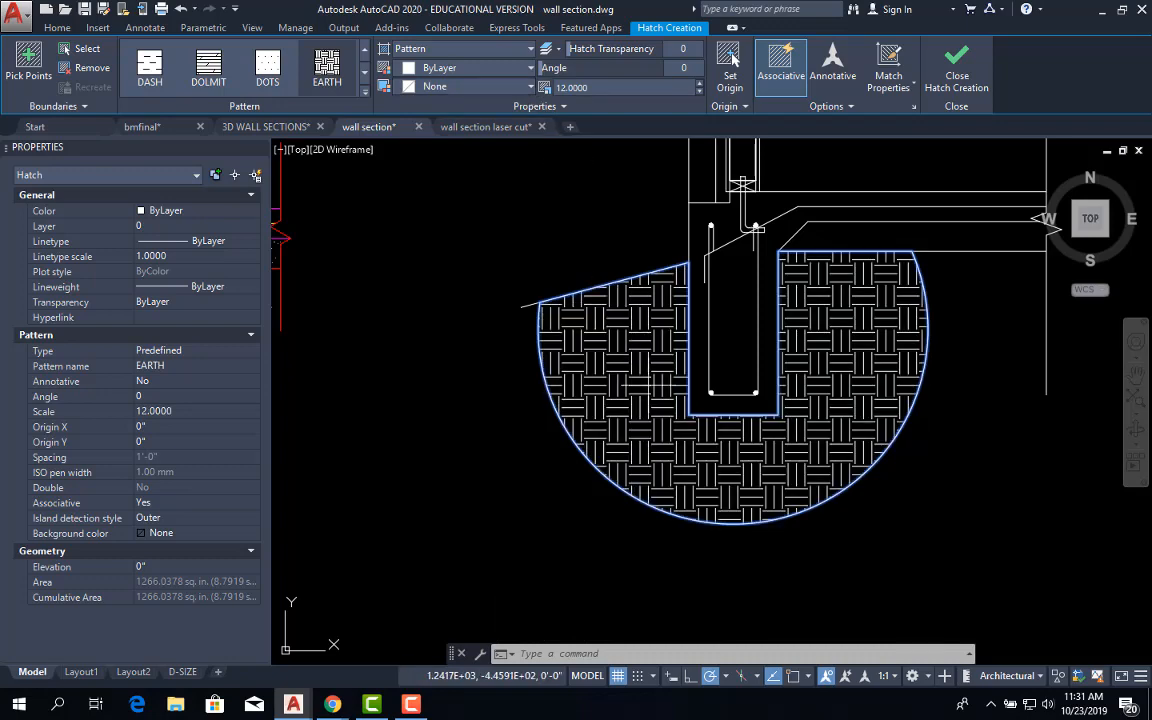
pyautogui.scroll(-4, 641, 392)
pyautogui.scroll(4, 644, 400)
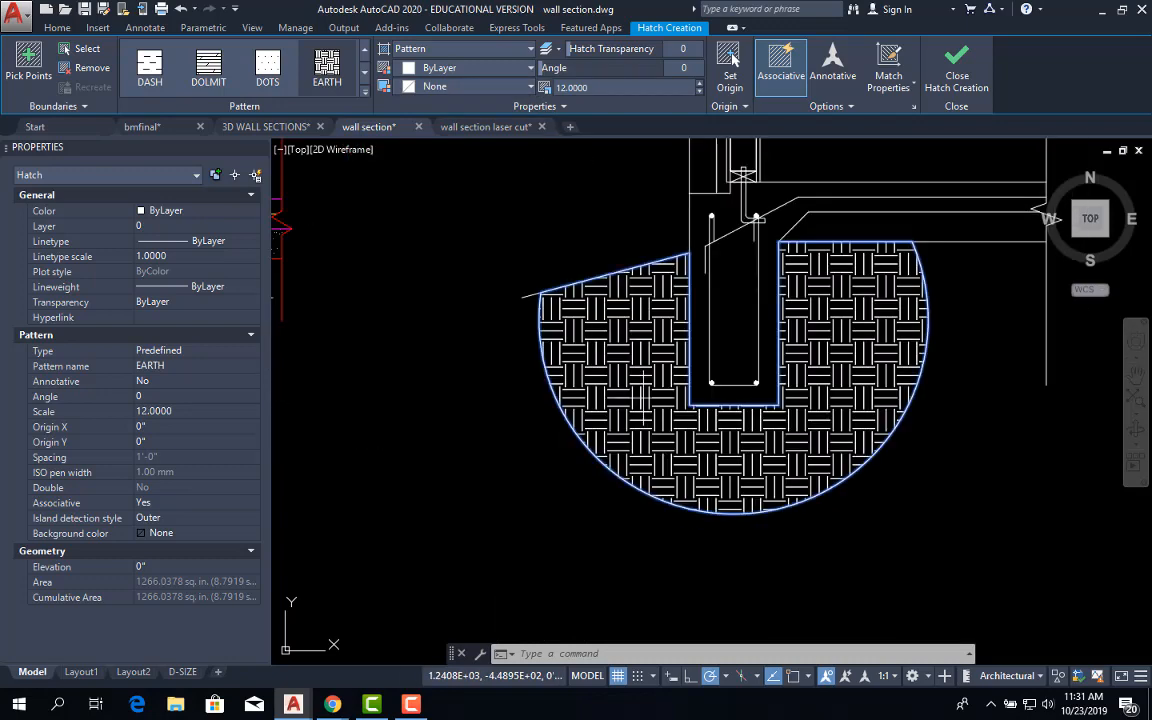
pyautogui.click(958, 78)
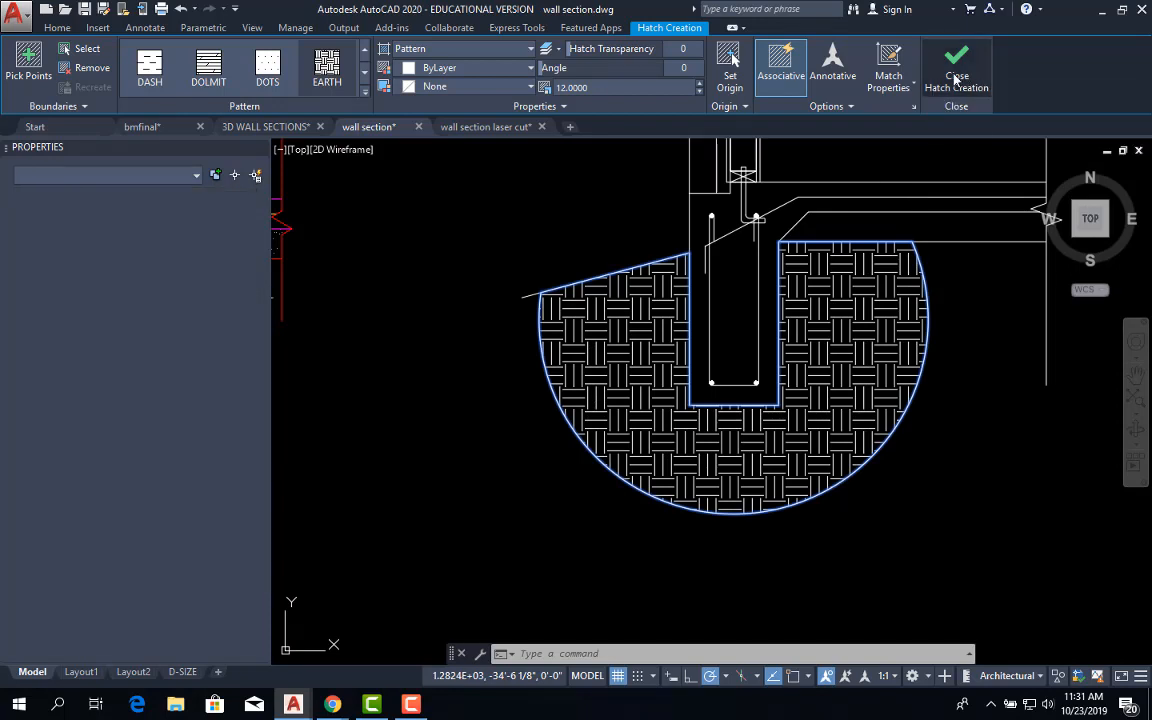
# Step: Erase the boundary arc around the earth hatch
pyautogui.click(888, 437)
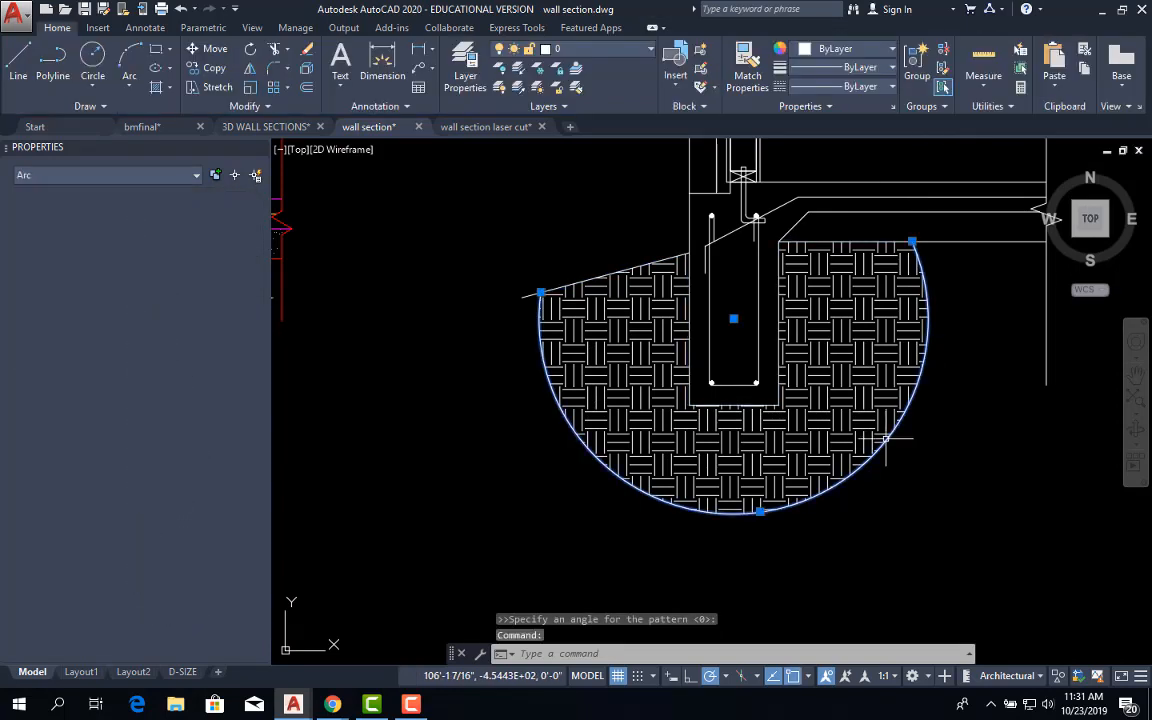
pyautogui.write('e')
pyautogui.press('Return')
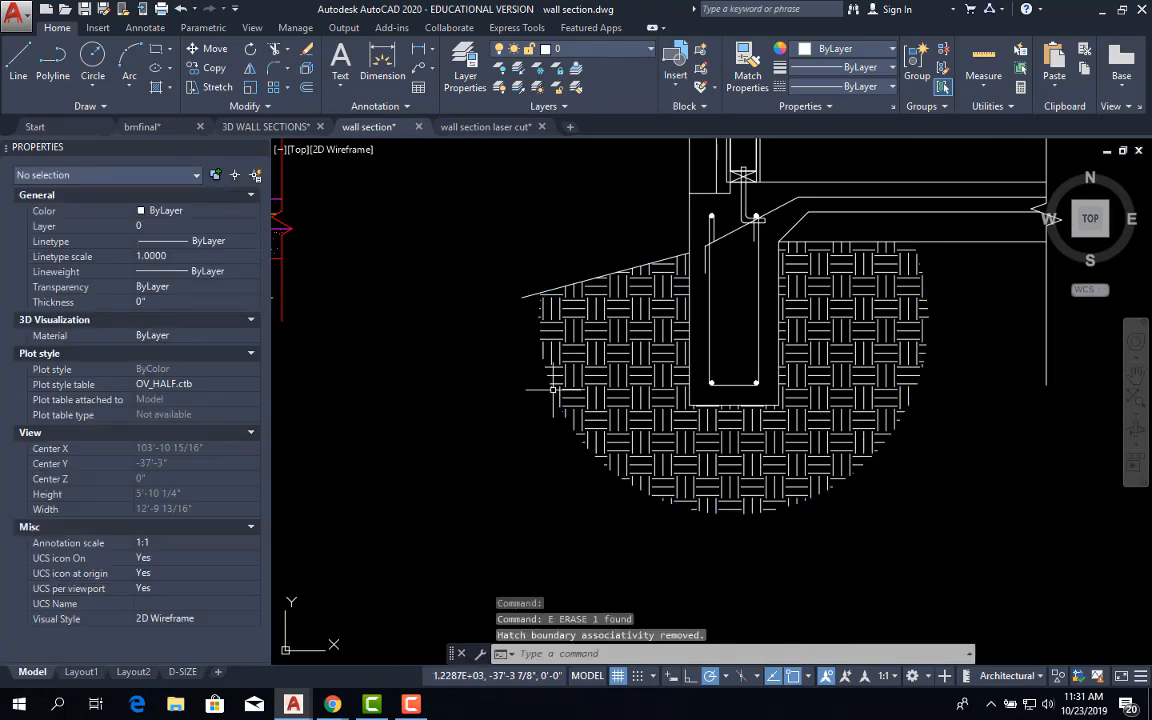
# Step: Start a new hatch in the fill layer beneath the concrete slab, bounded by the break line
pyautogui.scroll(-4, 905, 475)
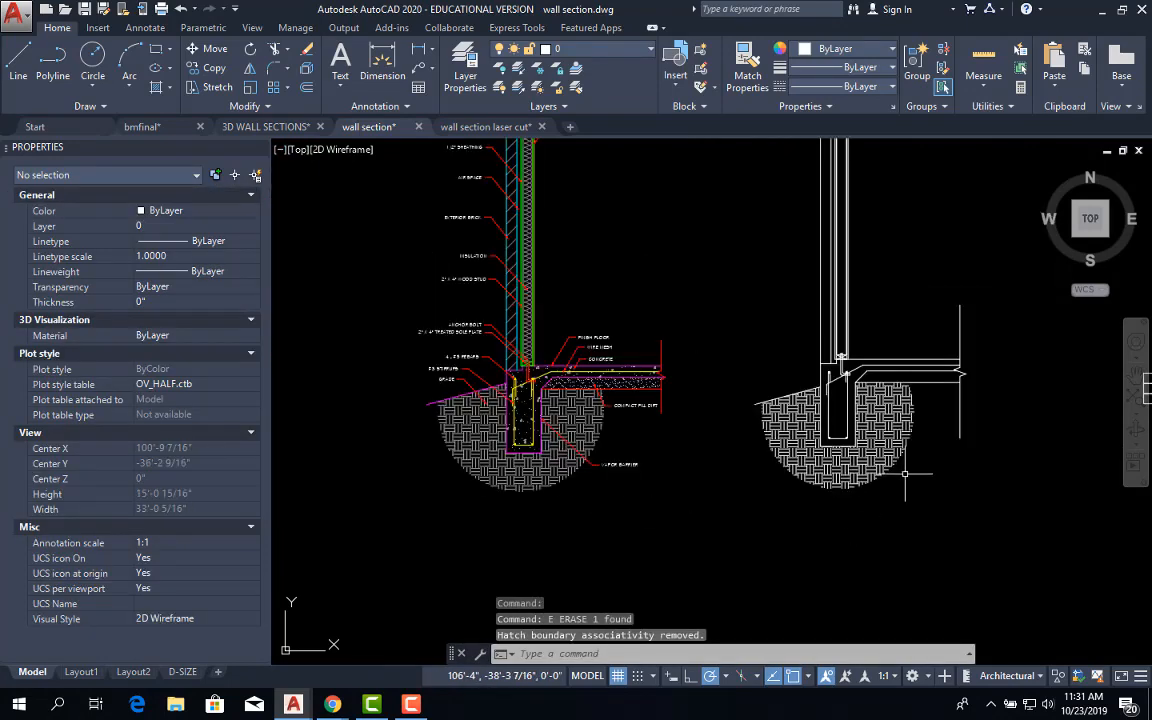
pyautogui.scroll(4, 800, 400)
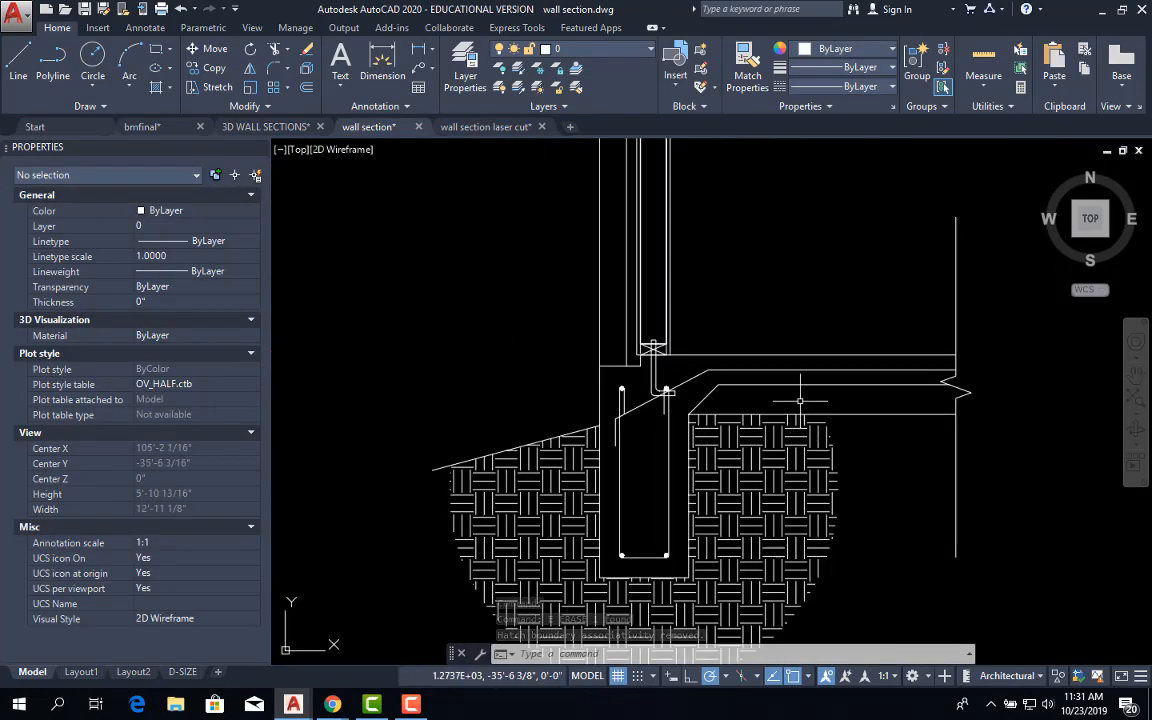
pyautogui.moveTo(751, 400); pyautogui.dragTo(800, 418, button='middle')
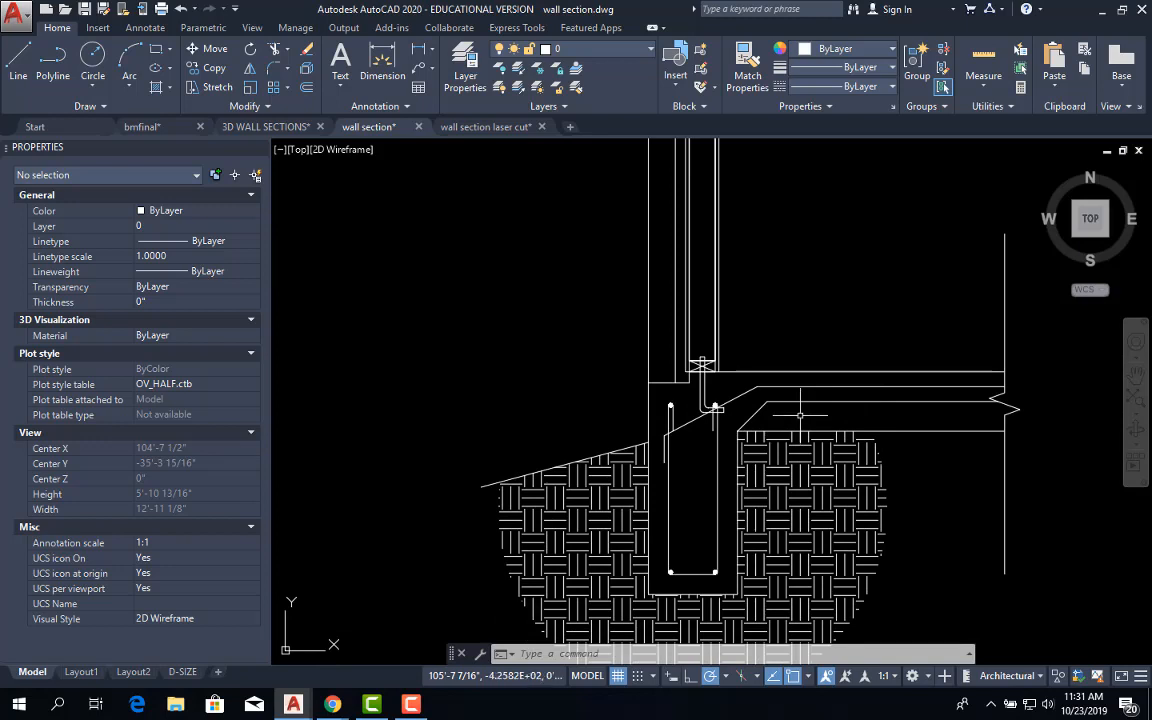
pyautogui.write('HATCH')
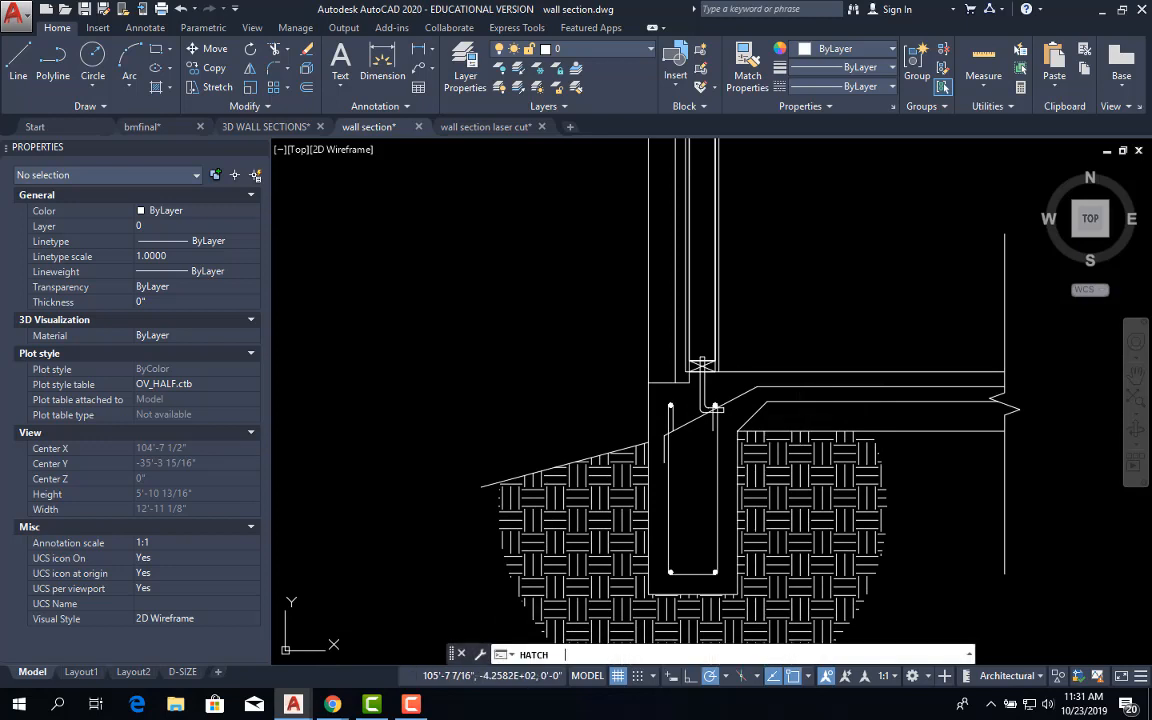
pyautogui.press('Return')
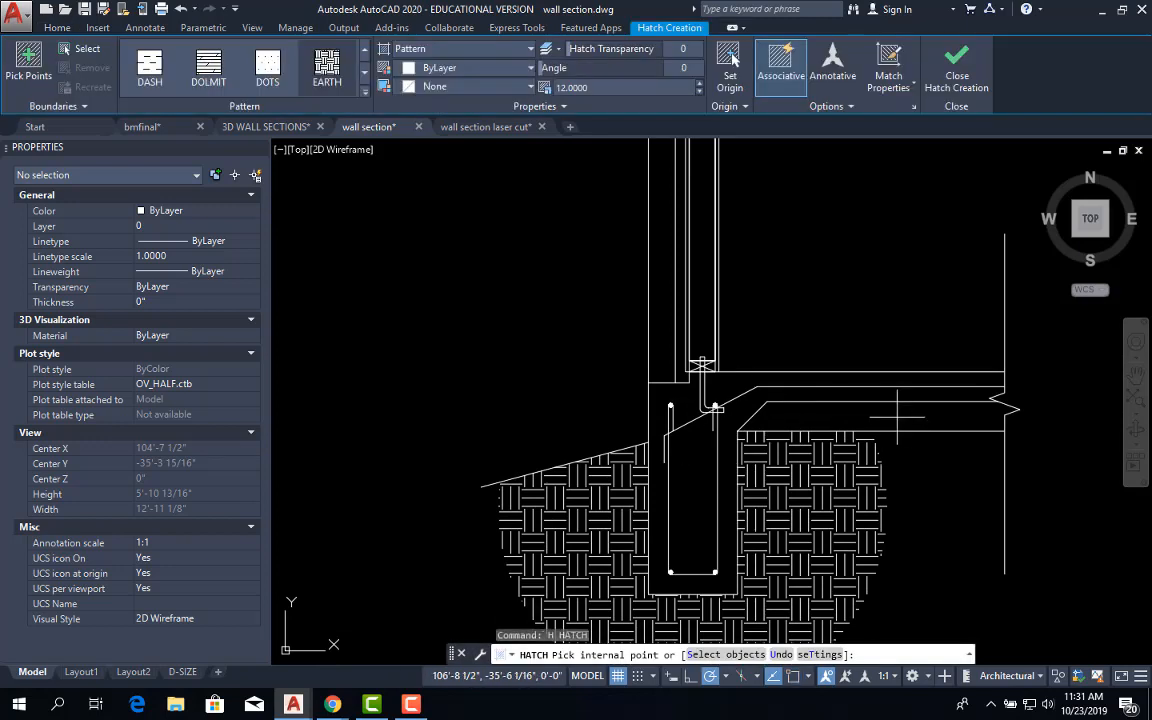
pyautogui.click(913, 415)
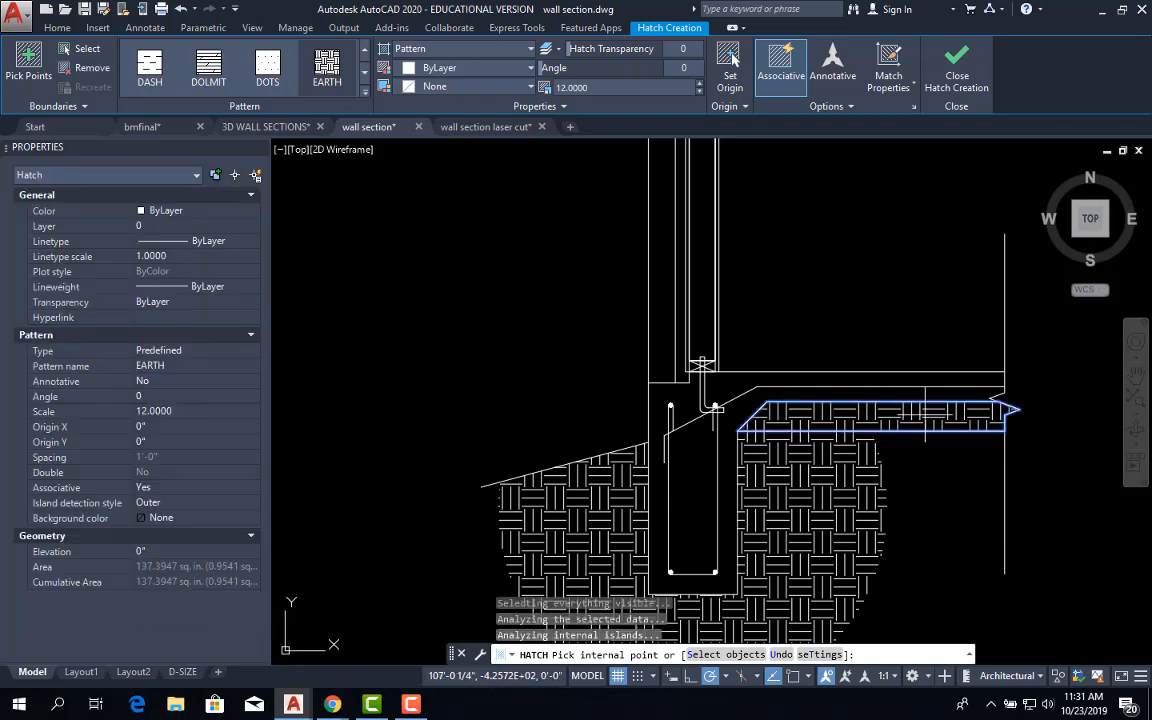
pyautogui.scroll(5, 993, 431)
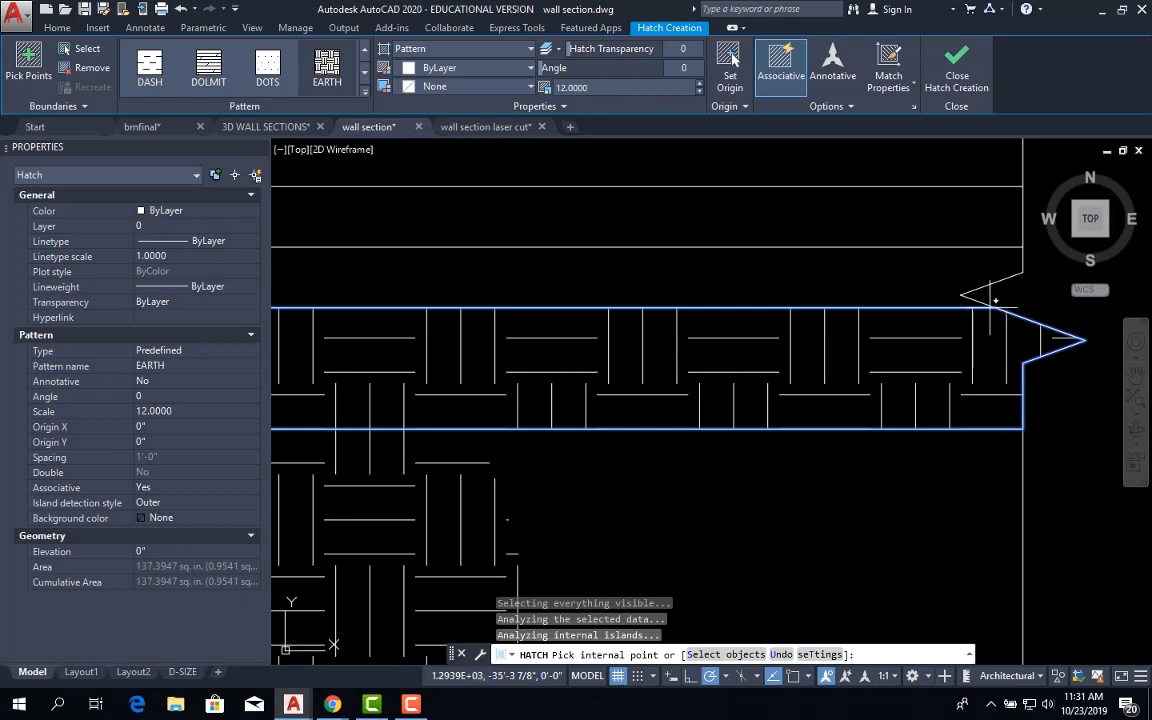
pyautogui.scroll(-6, 835, 350)
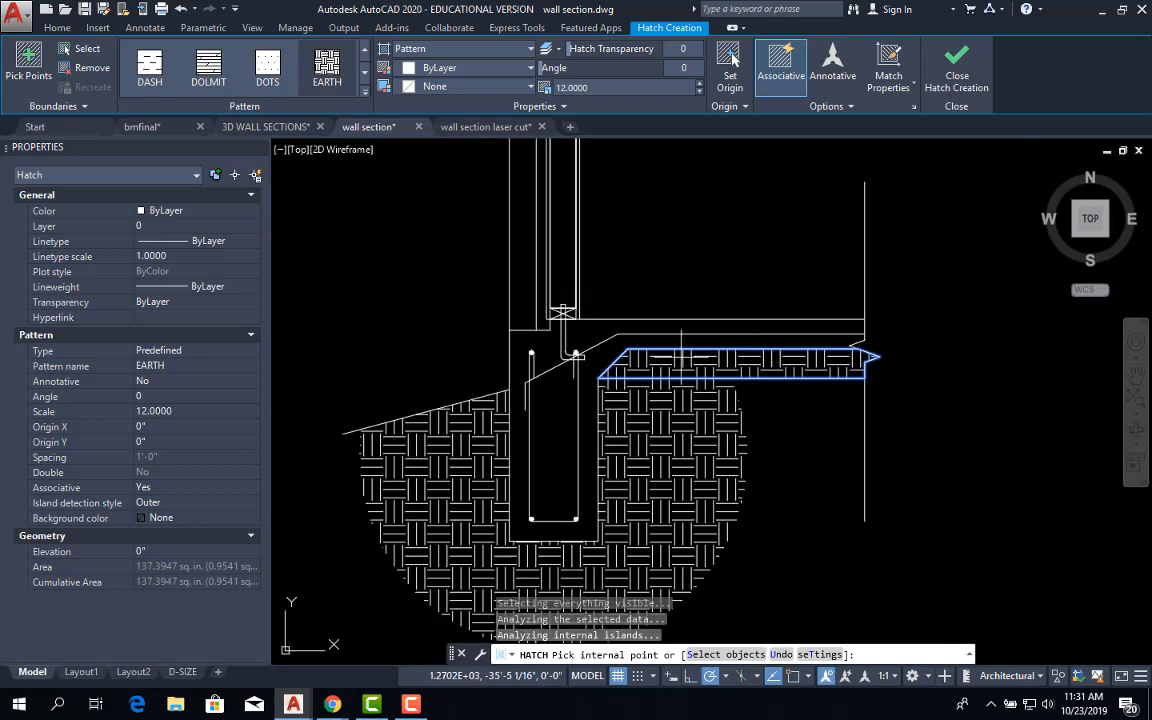
# Step: Change the fill layer's hatch pattern to AR-SAND at scale 1 and finish the hatch
pyautogui.click(365, 91)
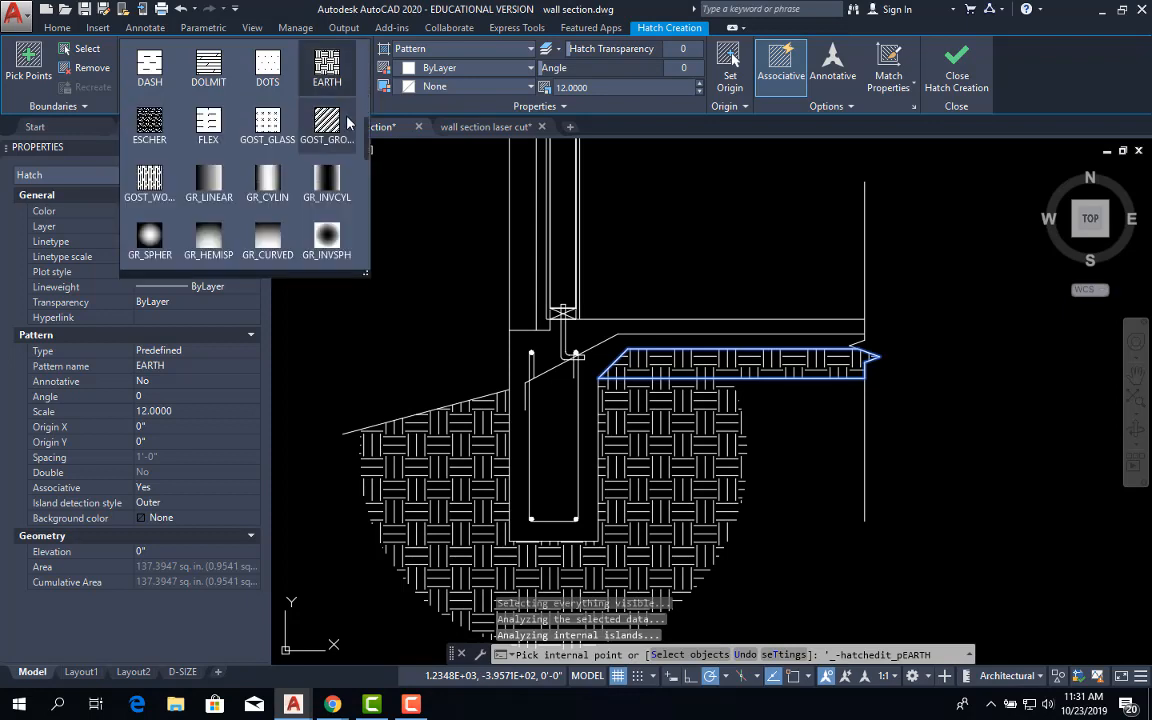
pyautogui.scroll(2, 165, 198)
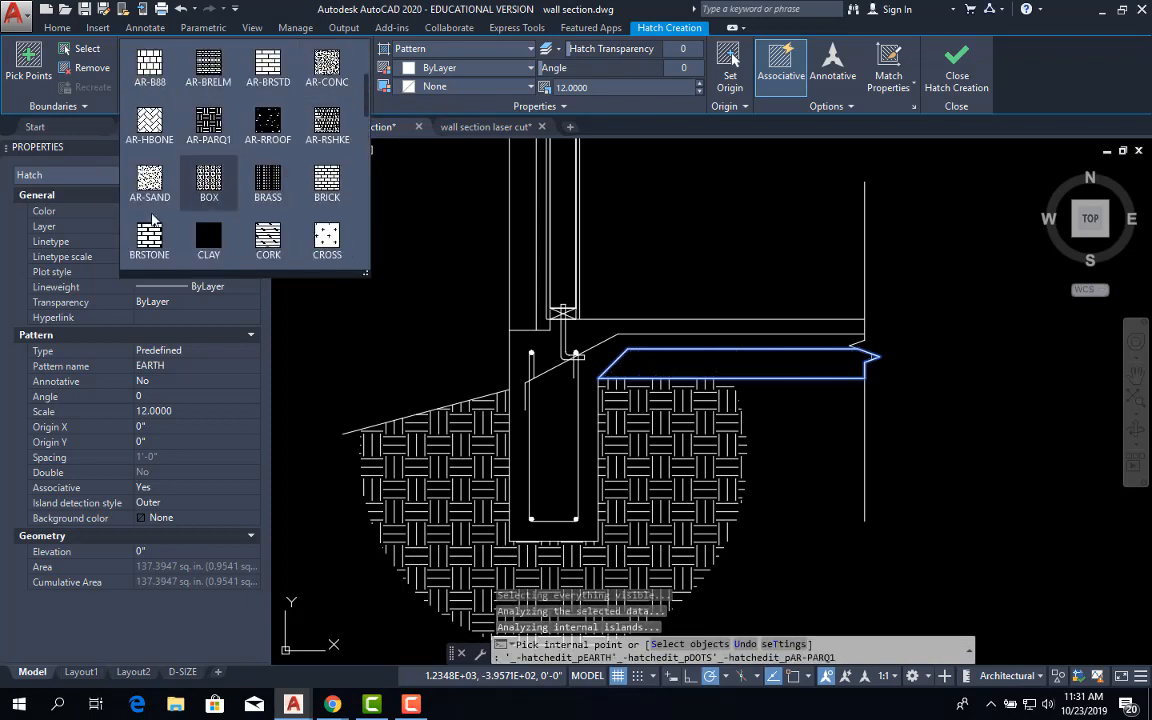
pyautogui.click(160, 195)
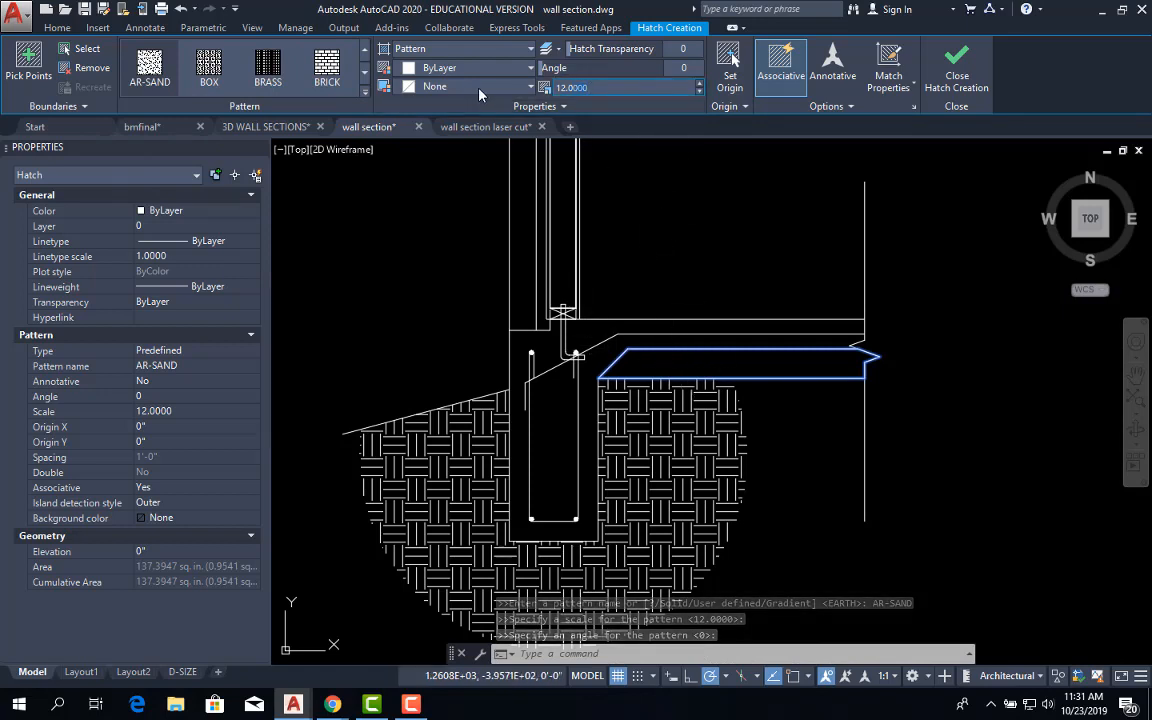
pyautogui.write('1')
pyautogui.press('Return')
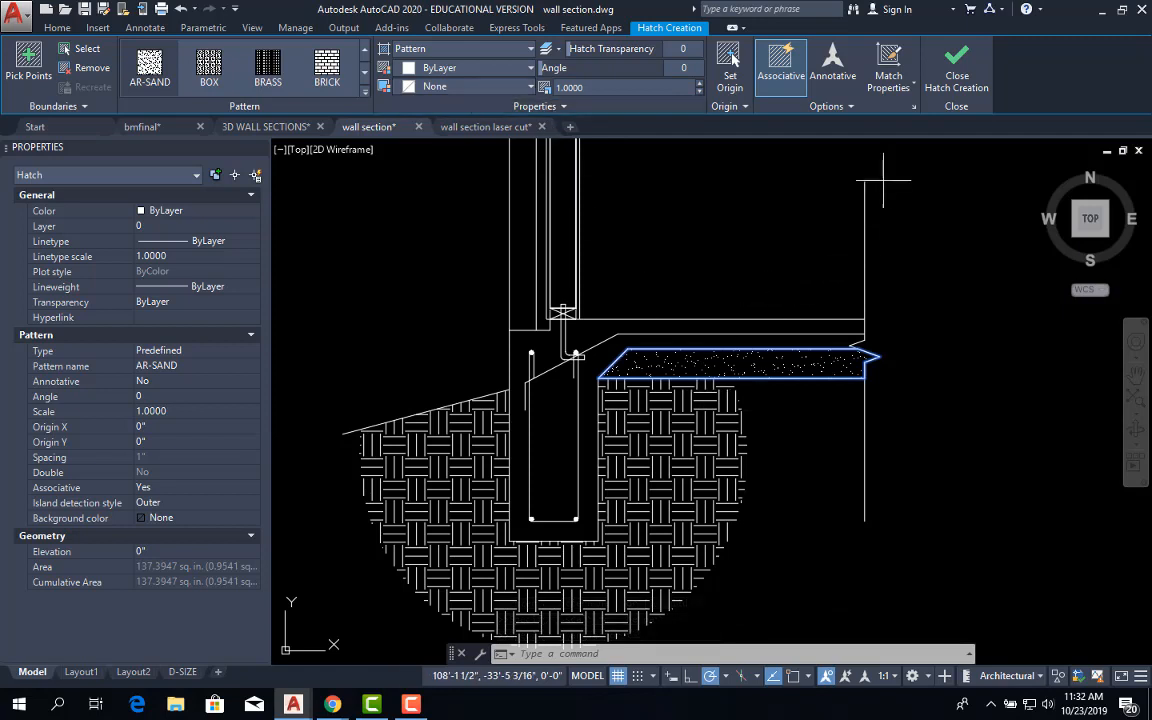
pyautogui.click(957, 62)
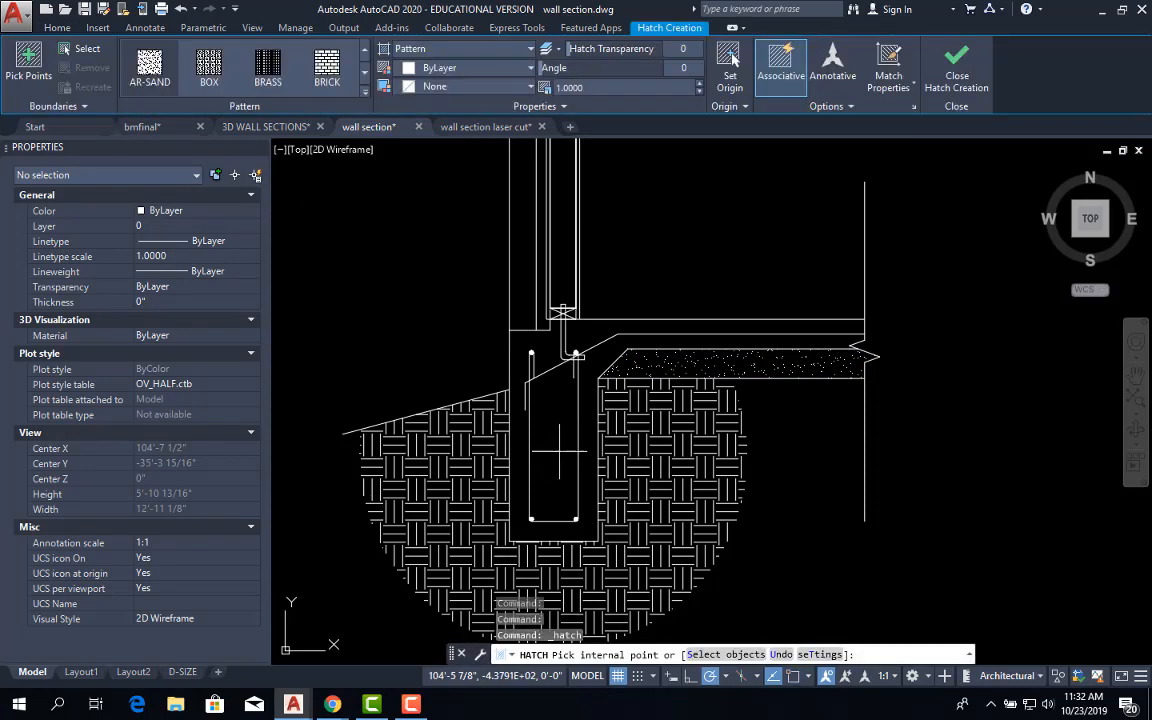
# Step: Hatch the concrete footing and floor slab of the outline section with the AR-CONC pattern at scale 1
pyautogui.click(563, 437)
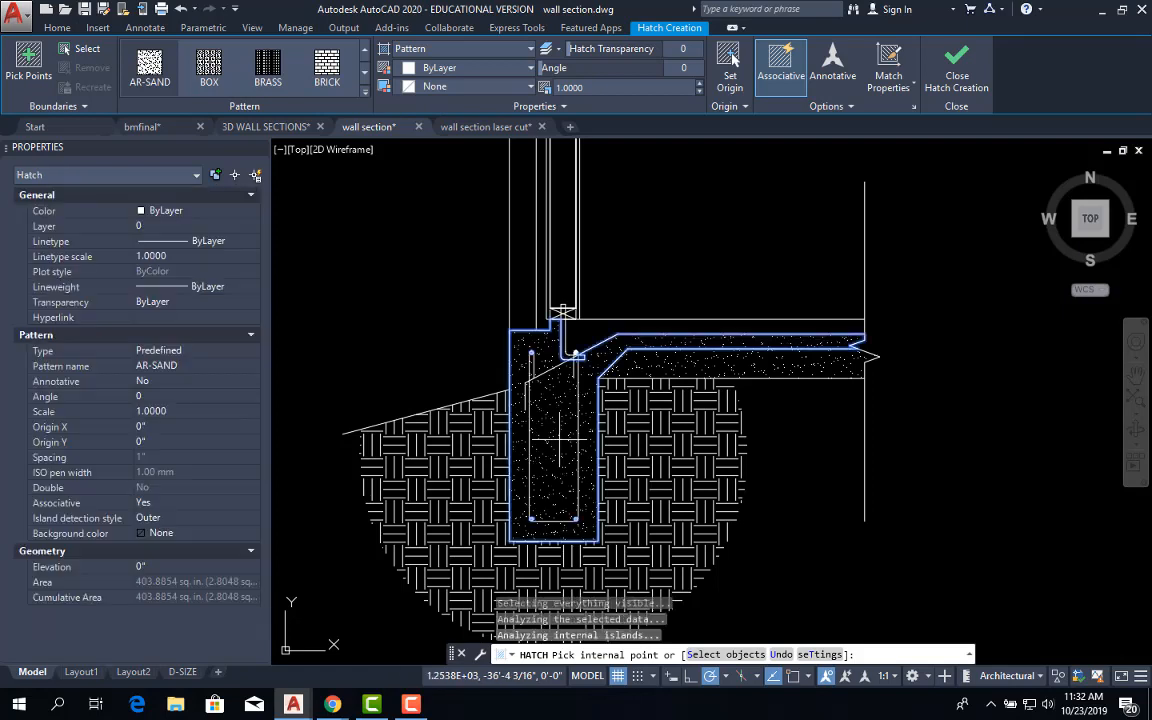
pyautogui.click(648, 328)
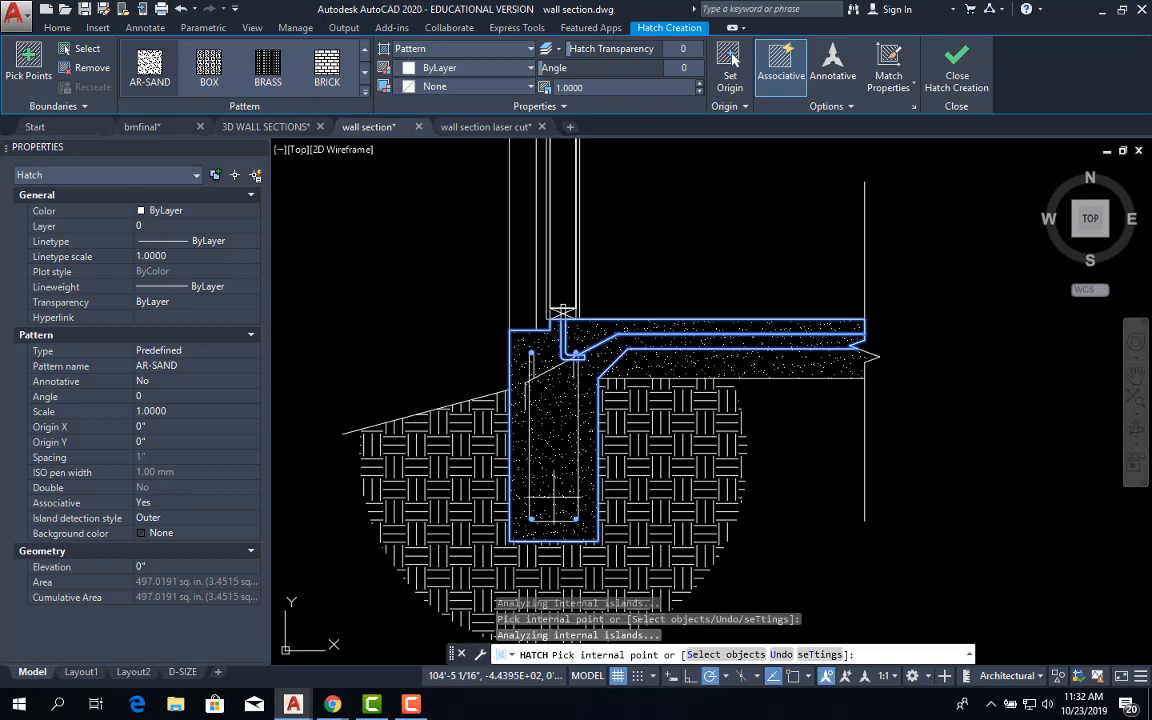
pyautogui.click(340, 82)
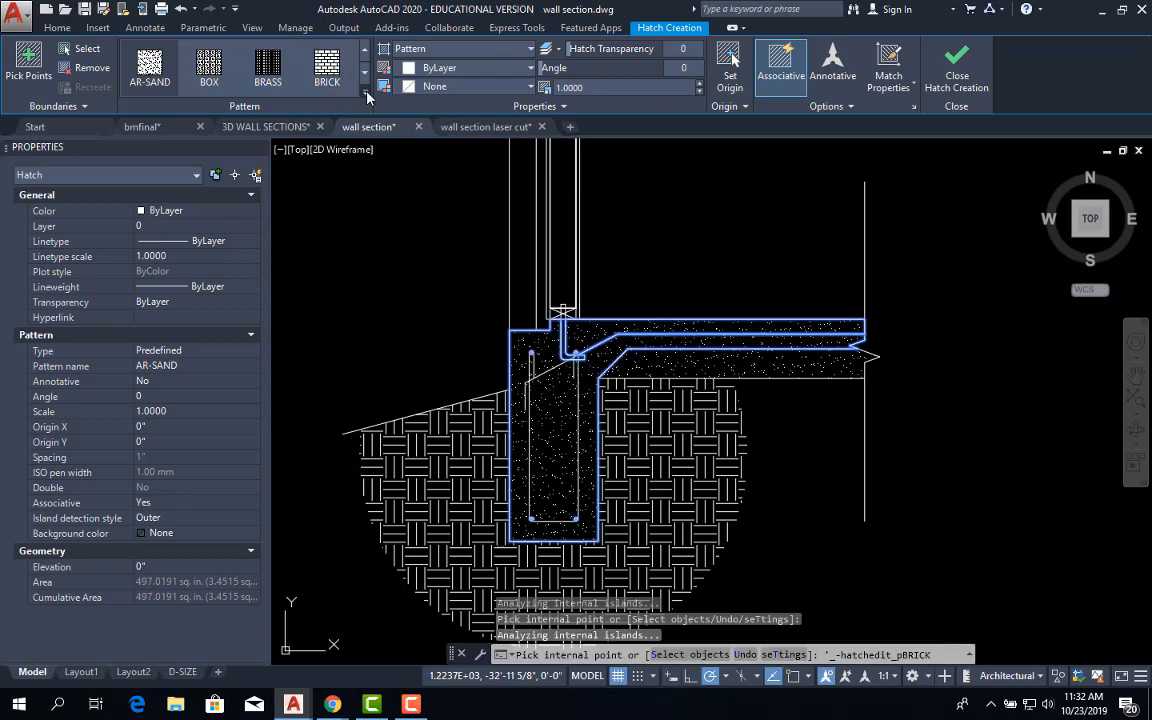
pyautogui.click(364, 89)
pyautogui.scroll(1, 289, 181)
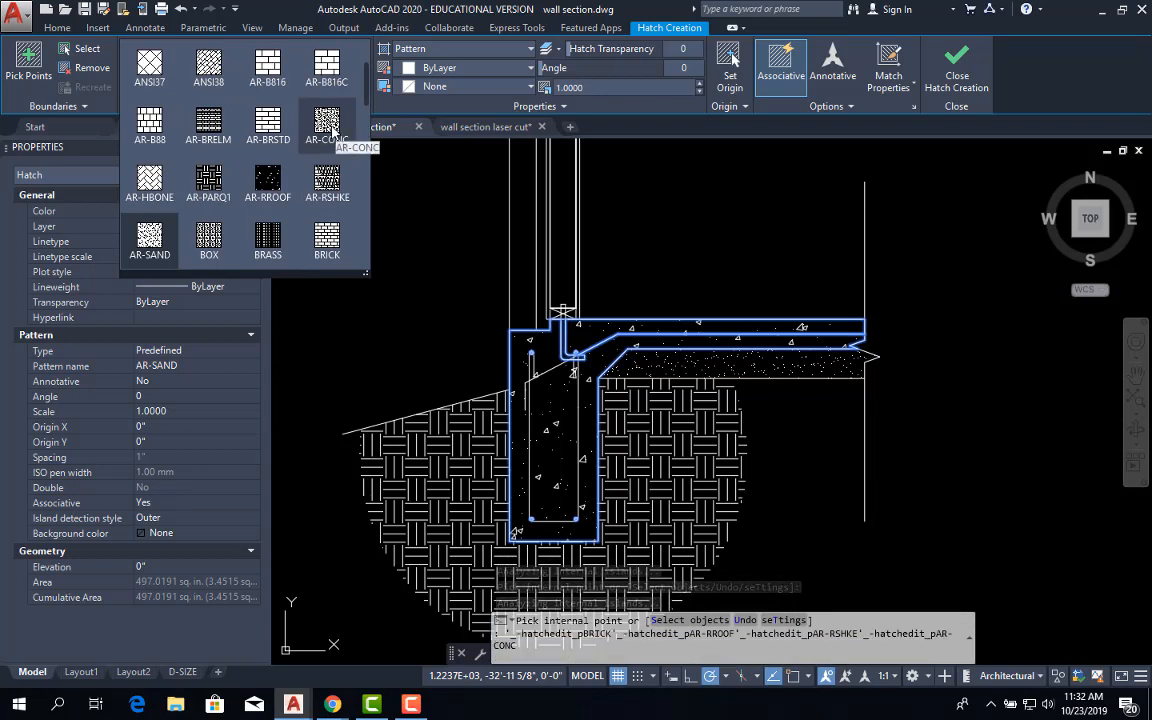
pyautogui.click(328, 128)
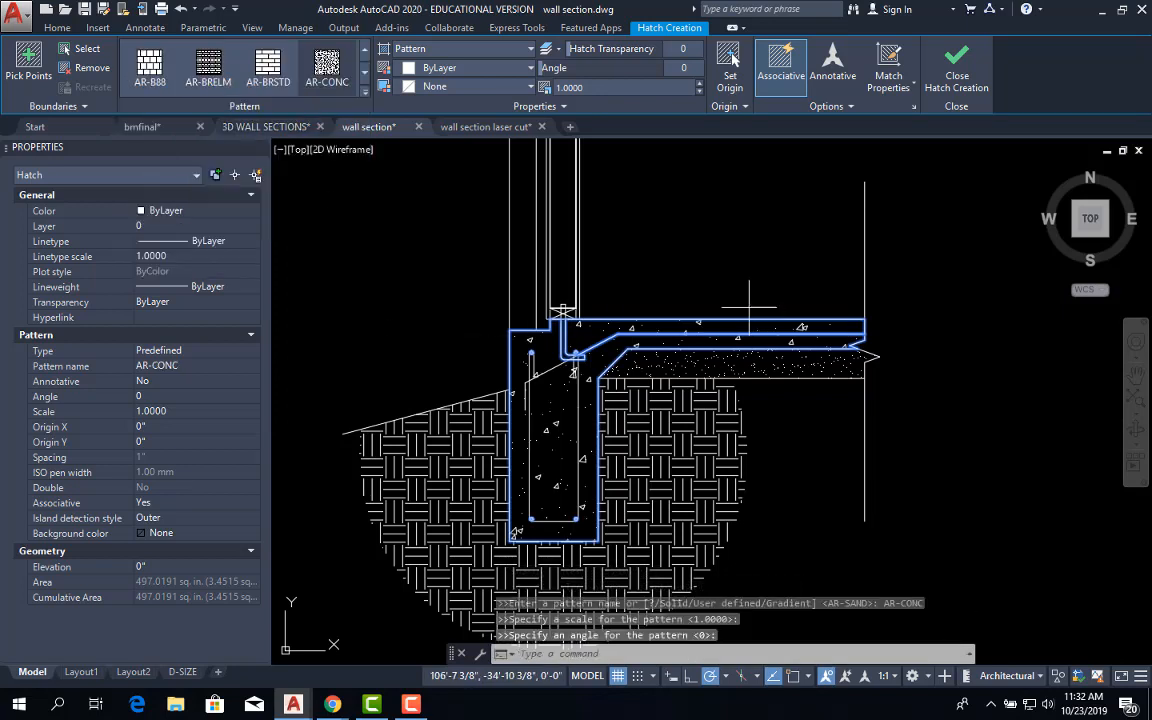
pyautogui.click(957, 72)
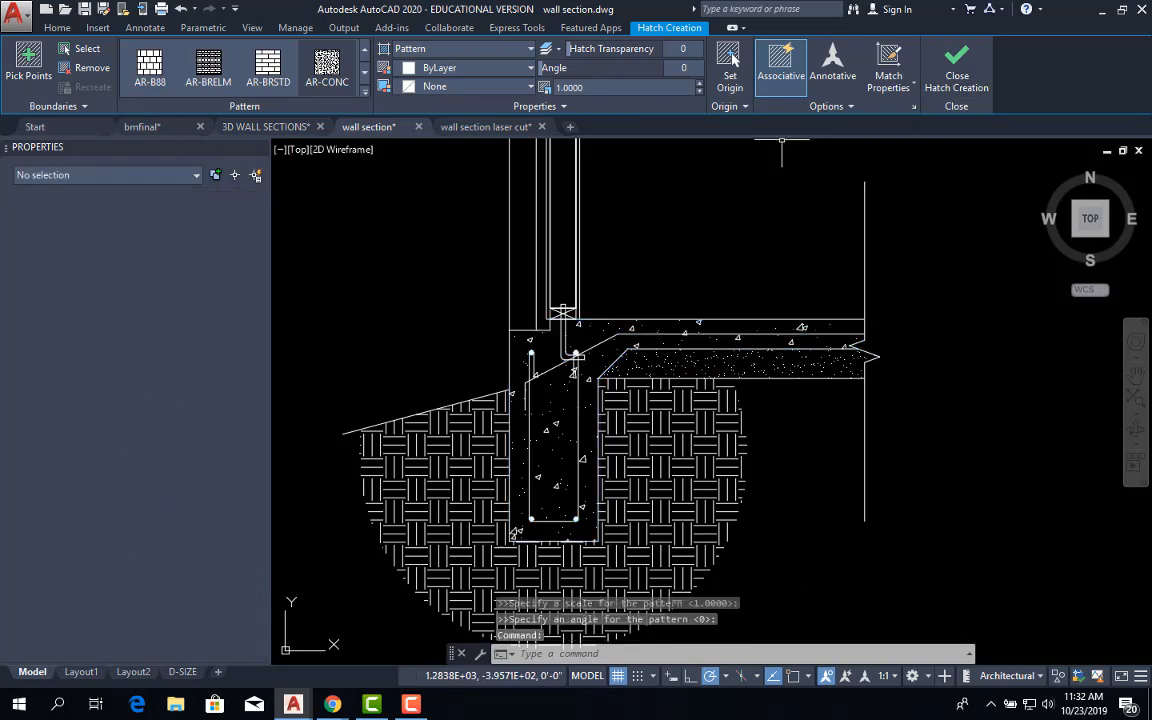
# Step: Start a new hatch inside the exterior brick strip of the outline wall section
pyautogui.scroll(-6, 573, 376)
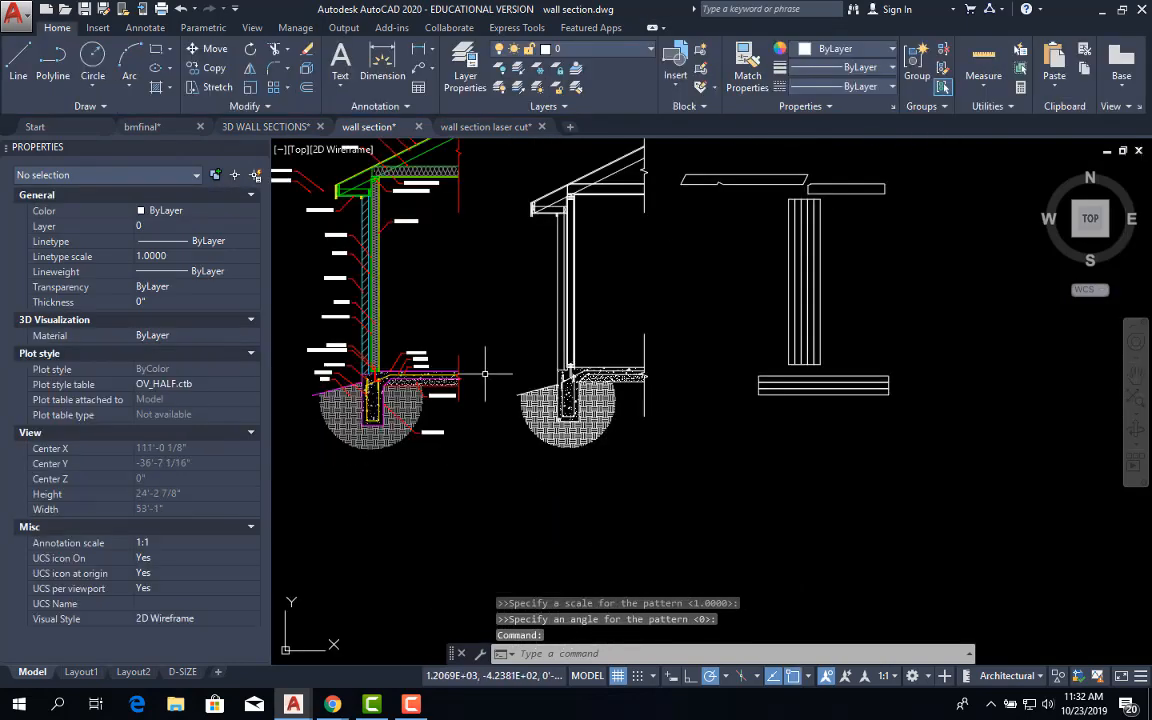
pyautogui.scroll(4, 352, 290)
pyautogui.scroll(-4, 352, 290)
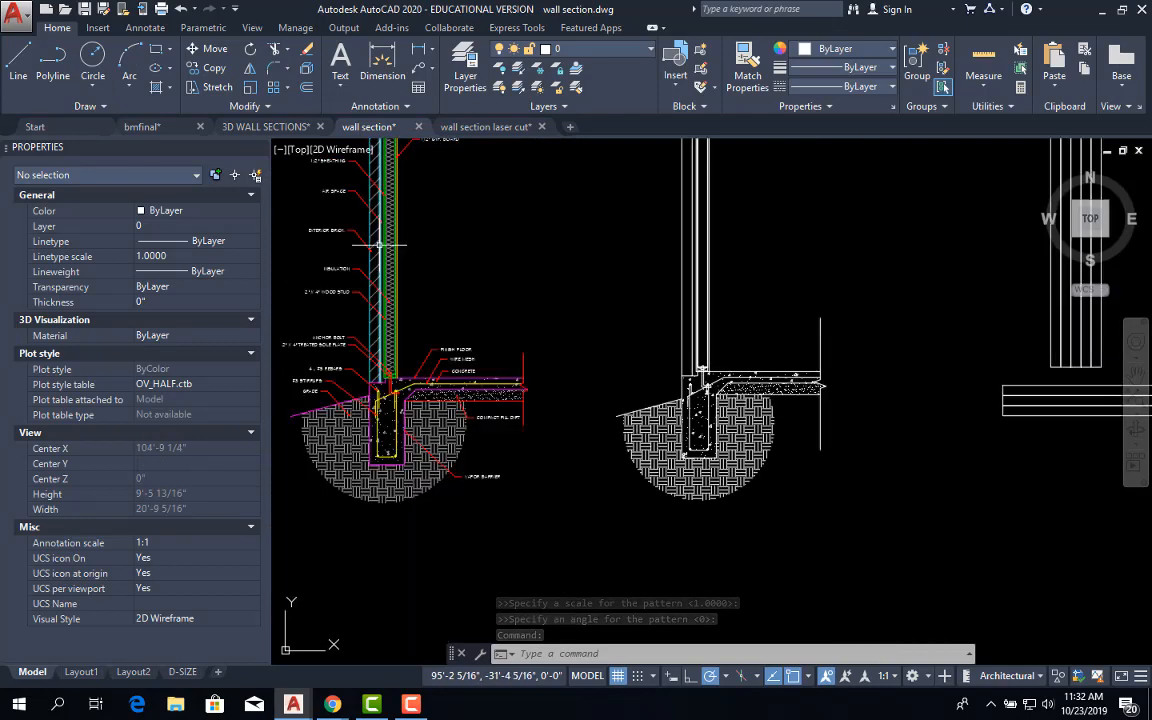
pyautogui.scroll(2, 629, 376)
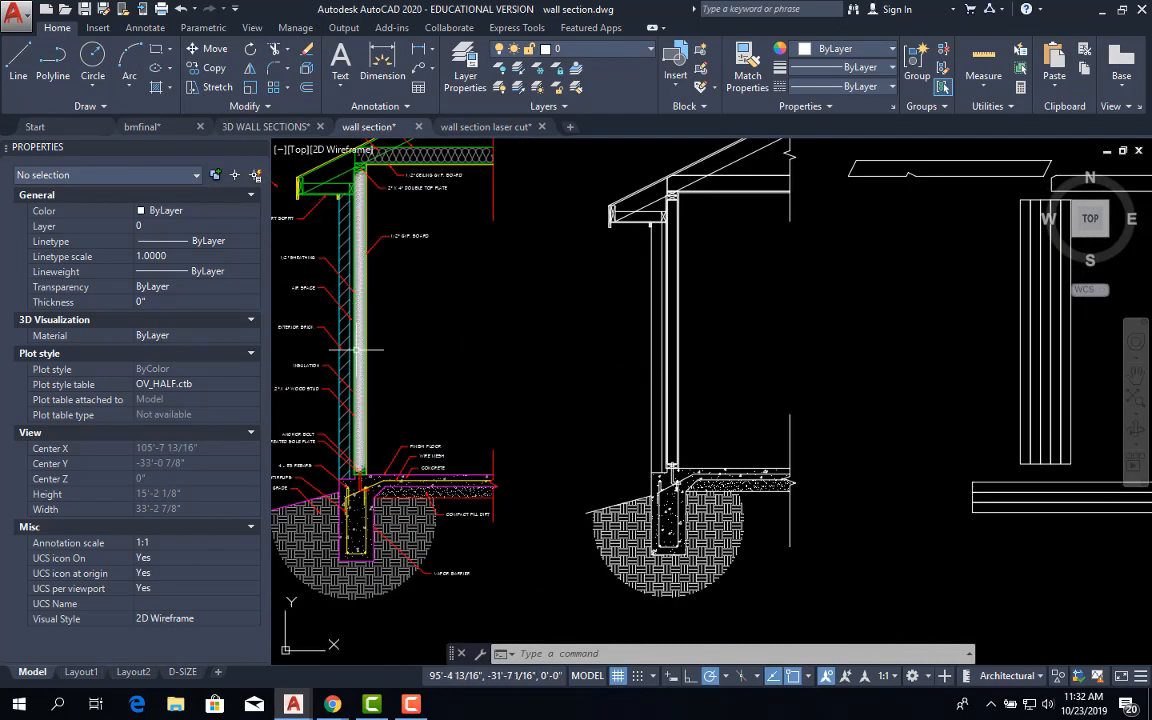
pyautogui.scroll(1, 591, 391)
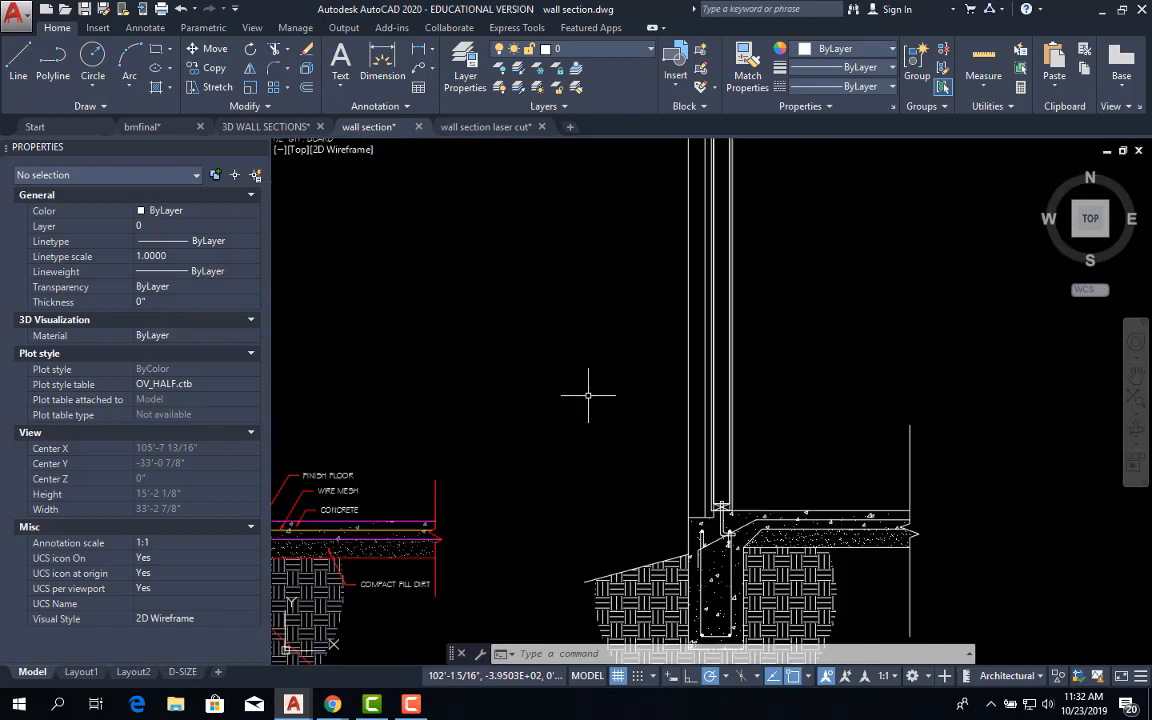
pyautogui.scroll(1, 597, 393)
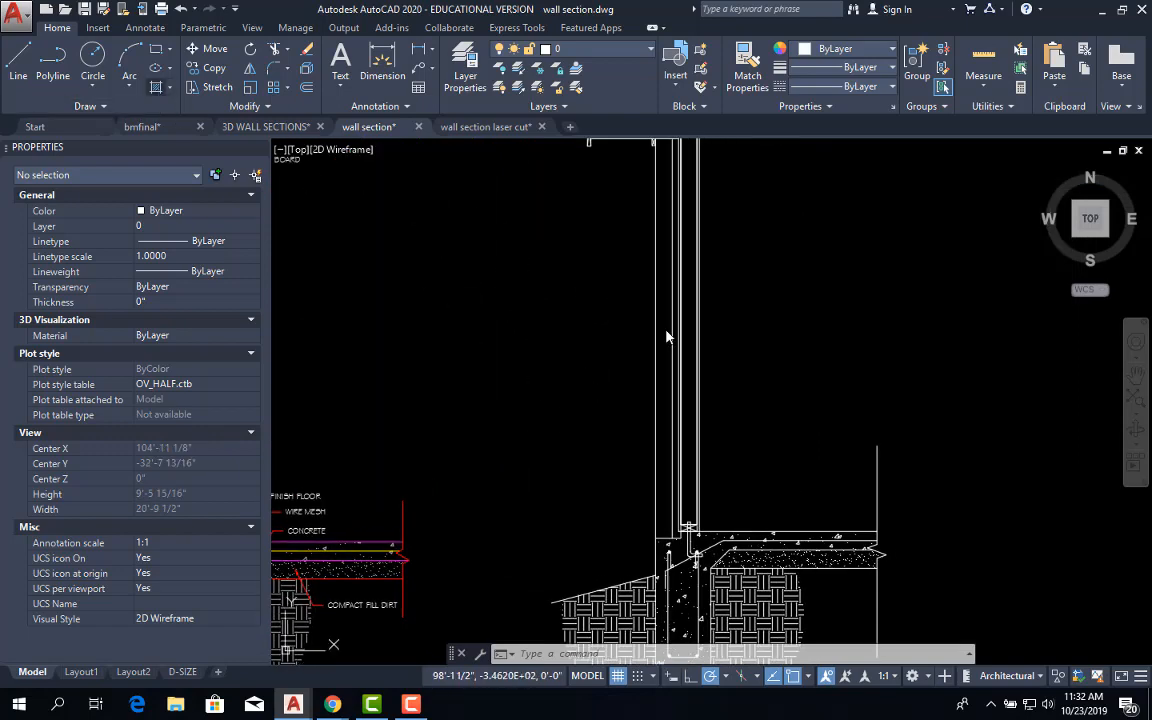
pyautogui.write('h')
pyautogui.press('Return')
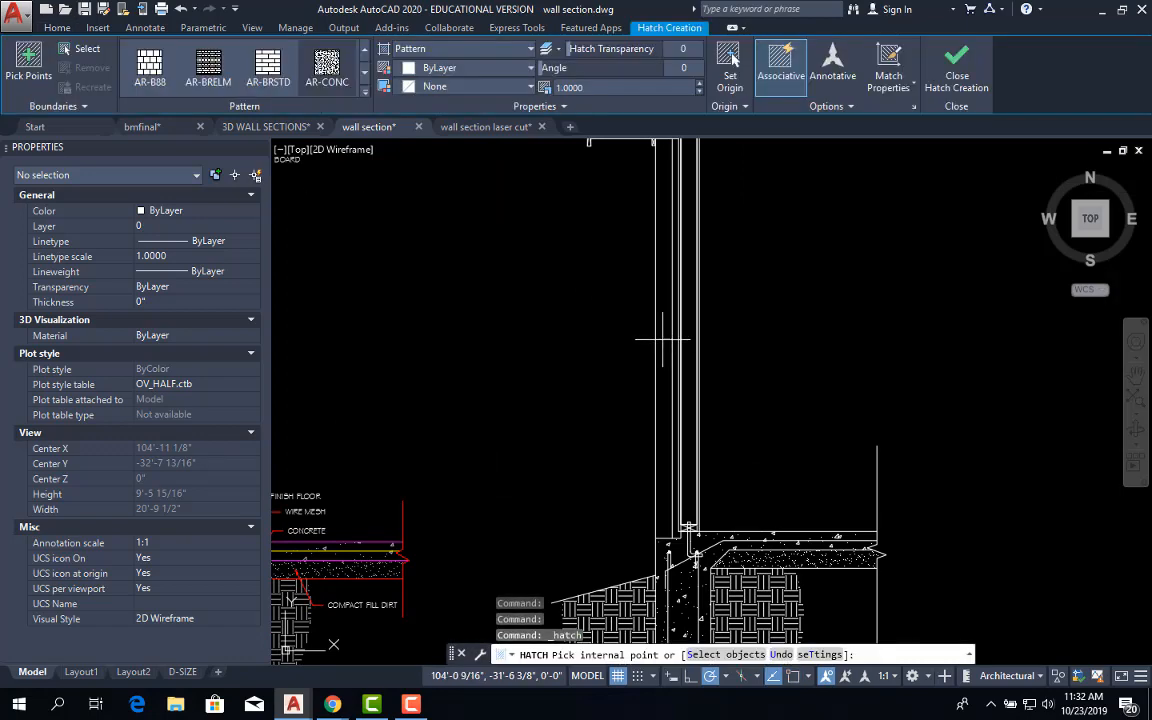
pyautogui.click(662, 340)
pyautogui.scroll(-2, 514, 334)
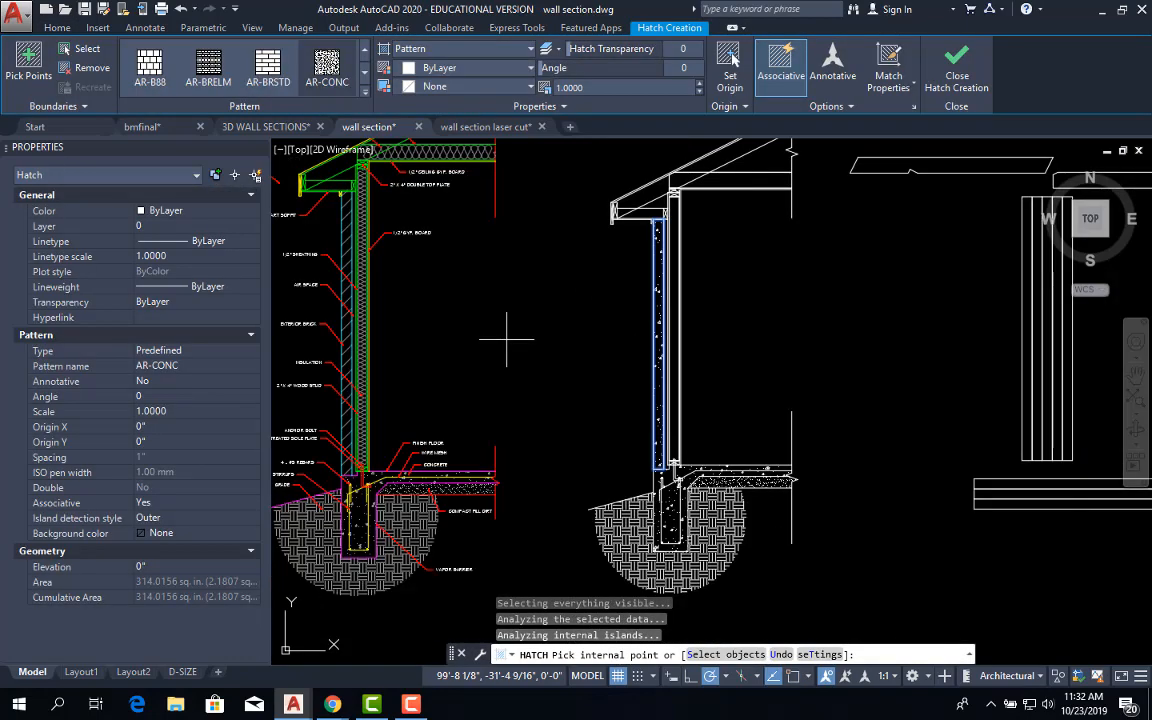
# Step: Change the brick strip's hatch pattern to ANSI31 at scale 24 and finish the hatch
pyautogui.click(366, 94)
pyautogui.scroll(3, 290, 150)
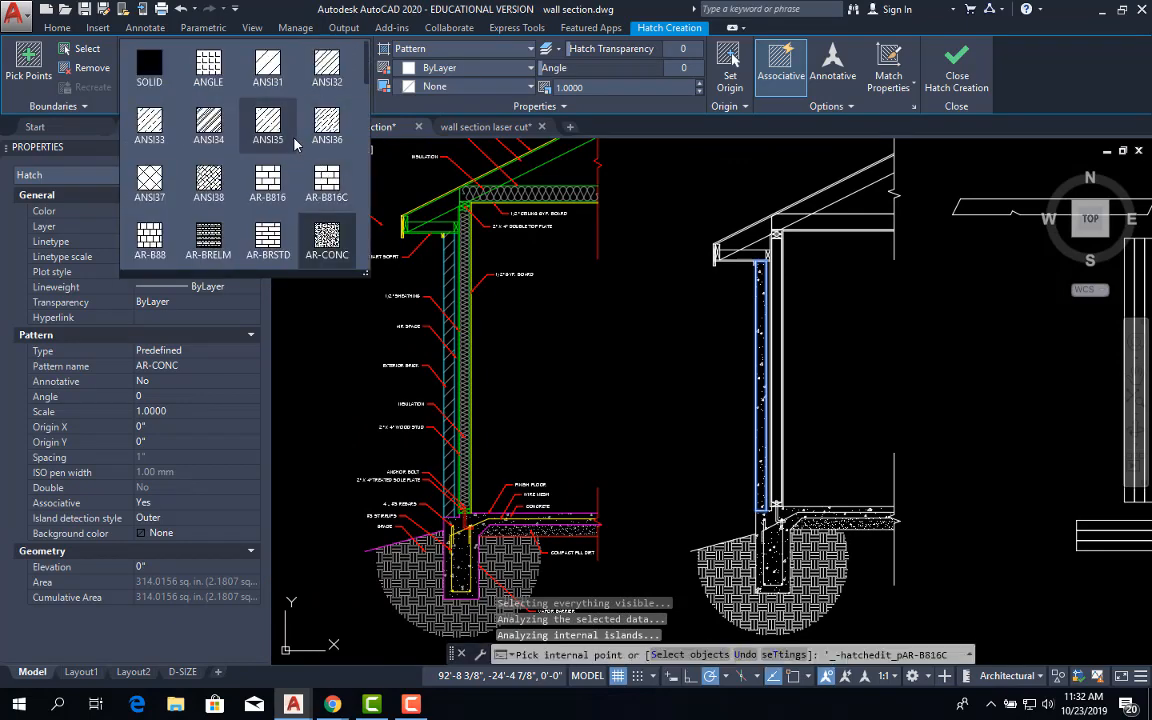
pyautogui.click(267, 68)
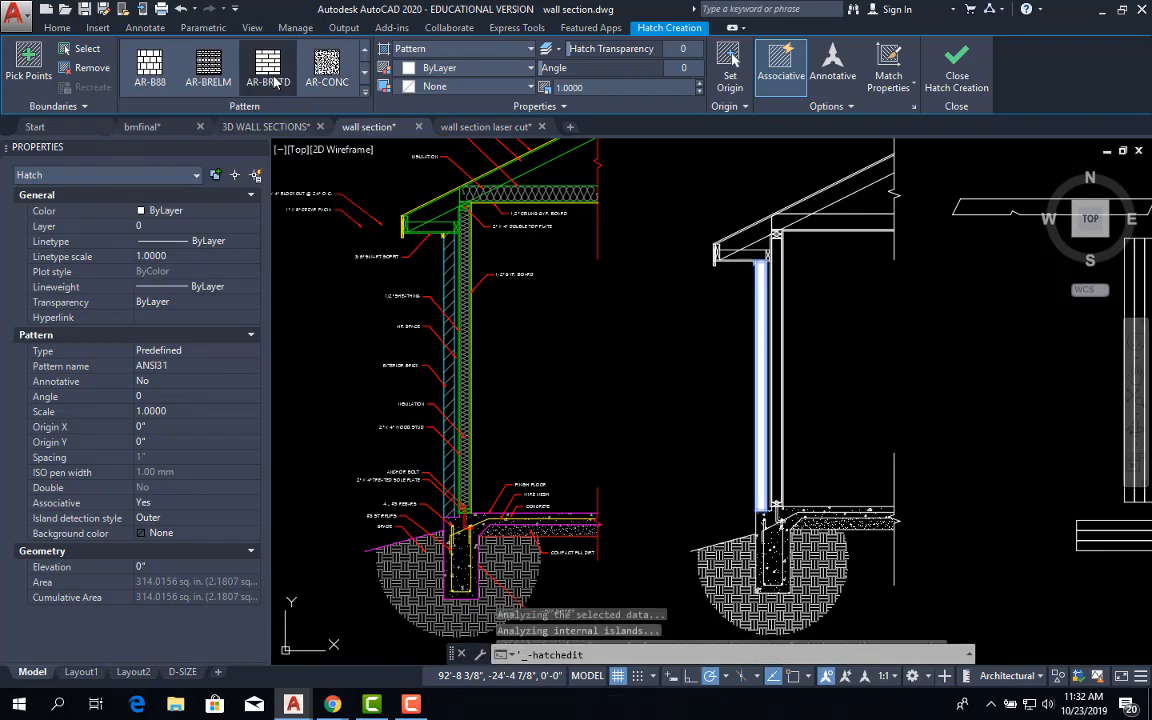
pyautogui.click(365, 94)
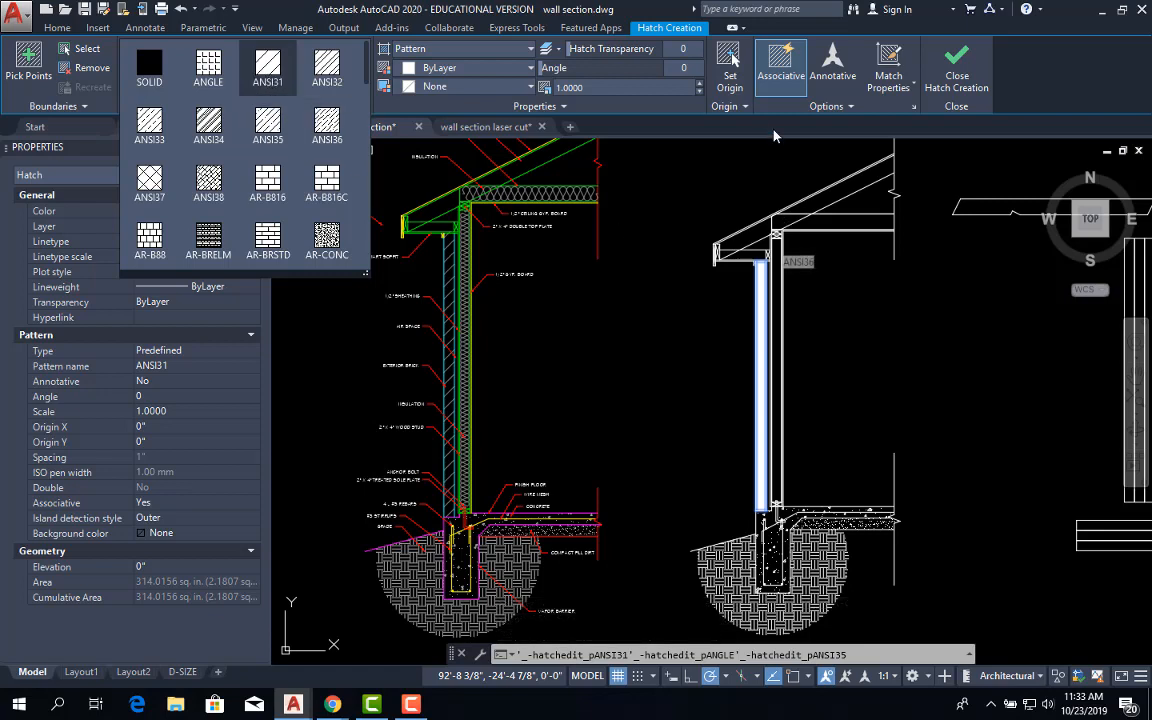
pyautogui.click(612, 88)
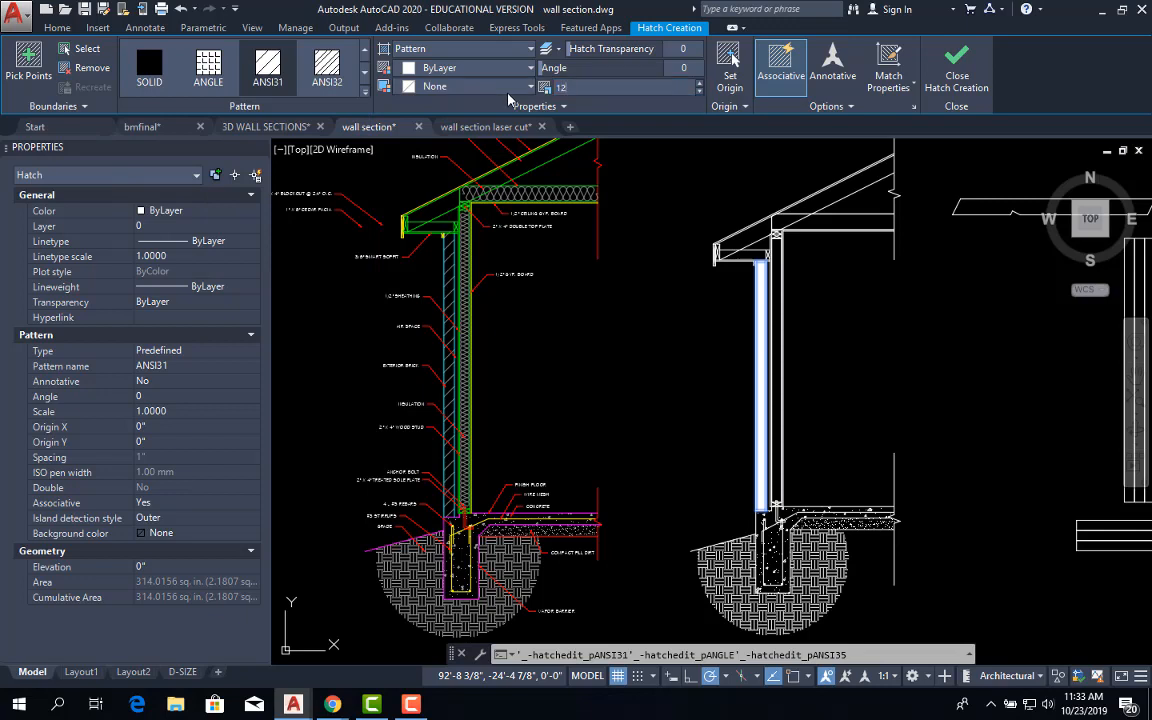
pyautogui.press('Return')
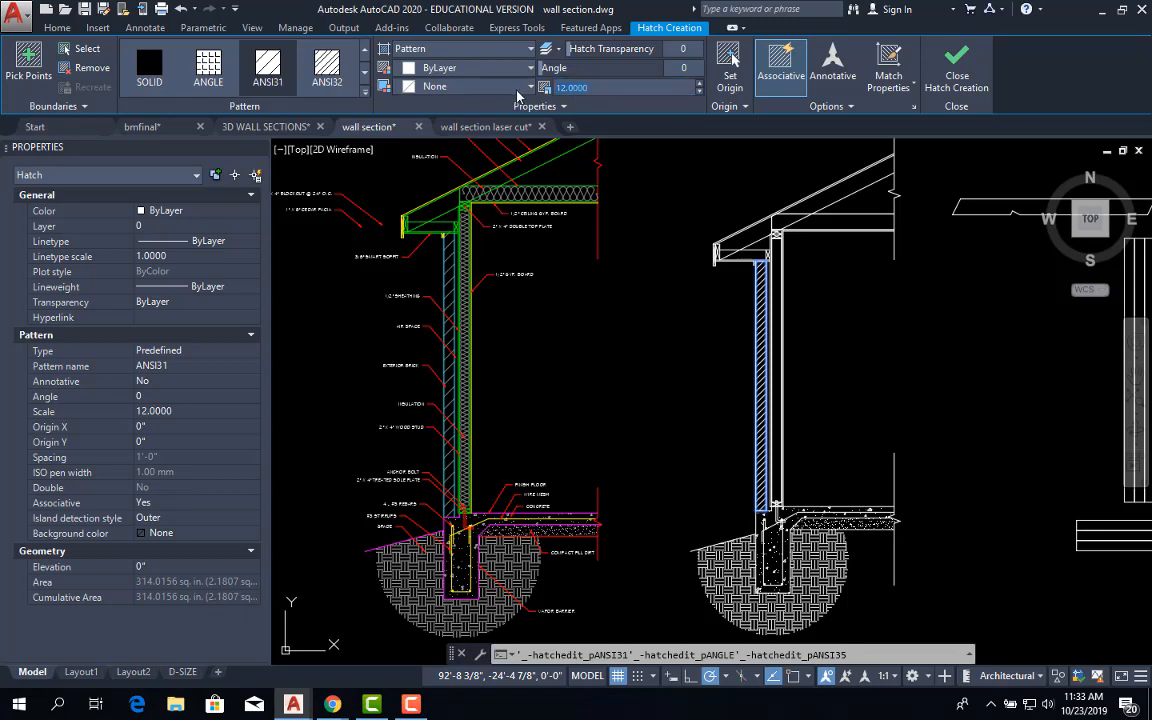
pyautogui.press('Return')
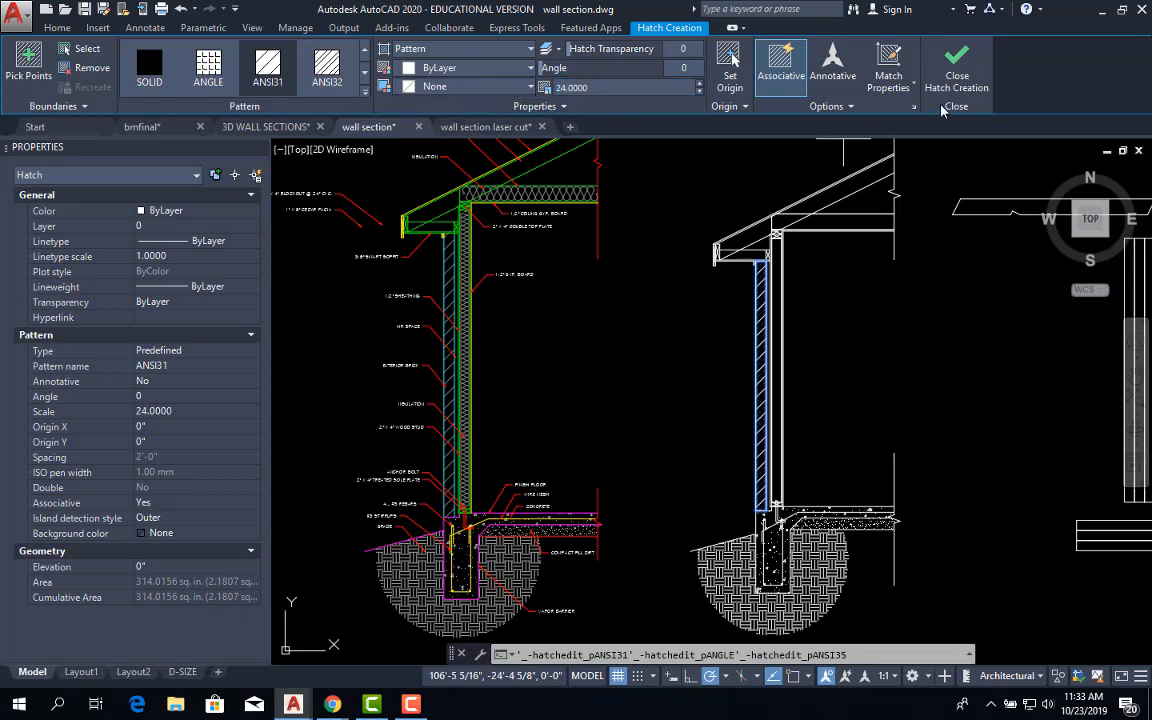
pyautogui.press('Escape')
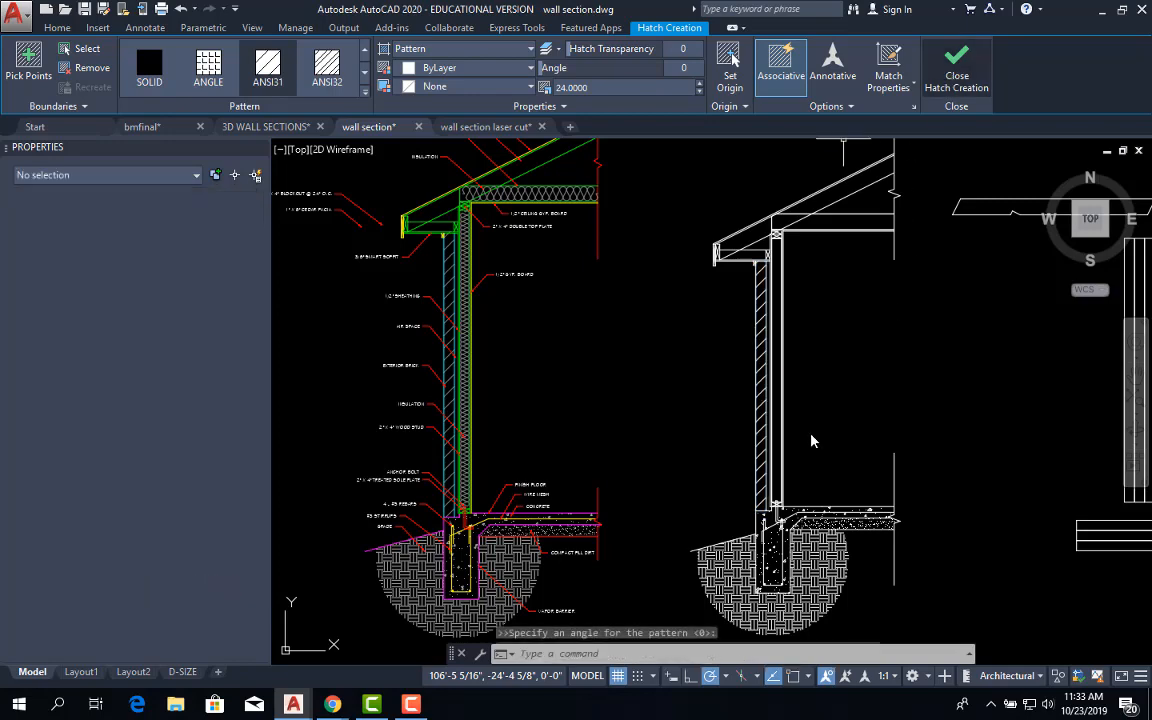
# Step: Check the linetype and linetype scale of the wall insulation line in the coloured reference section
pyautogui.scroll(2, 812, 441)
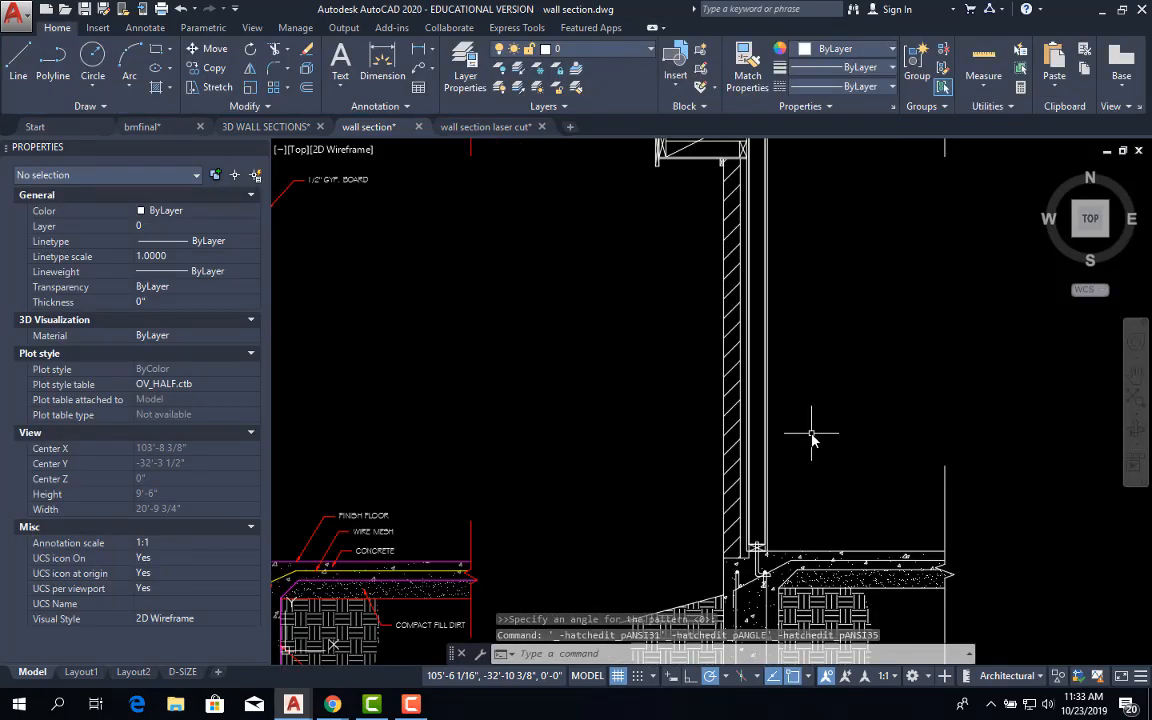
pyautogui.scroll(-1, 768, 413)
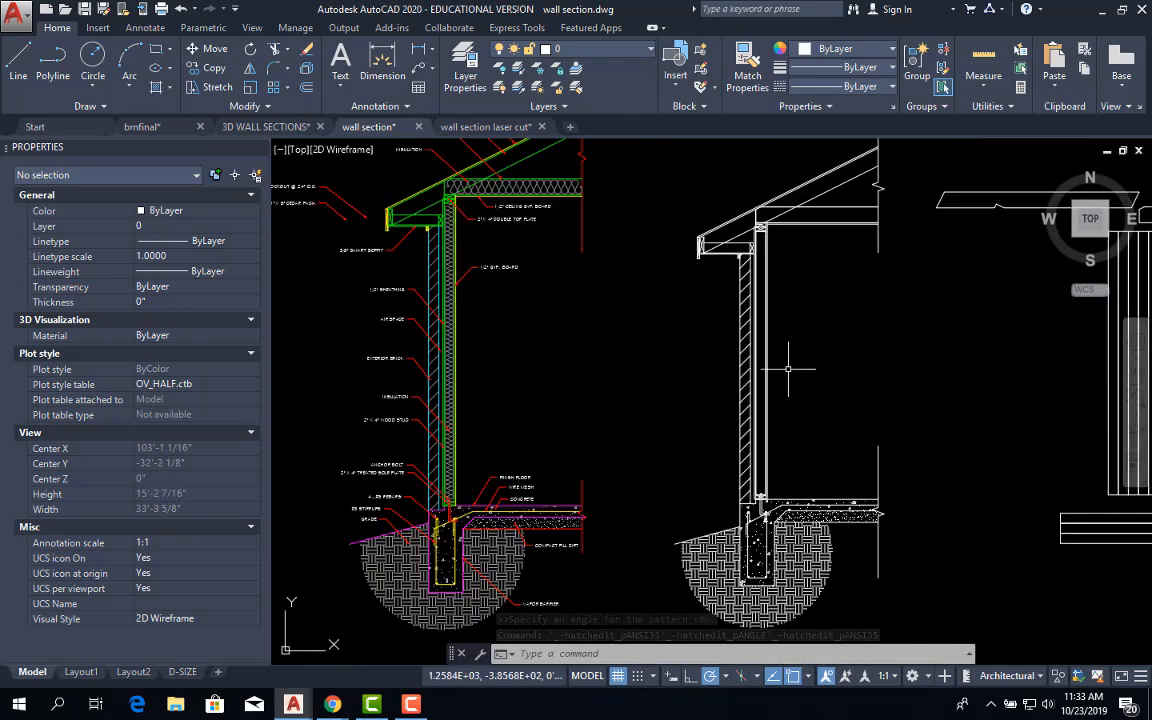
pyautogui.moveTo(788, 369); pyautogui.dragTo(742, 448, button='middle')
pyautogui.scroll(3, 414, 313)
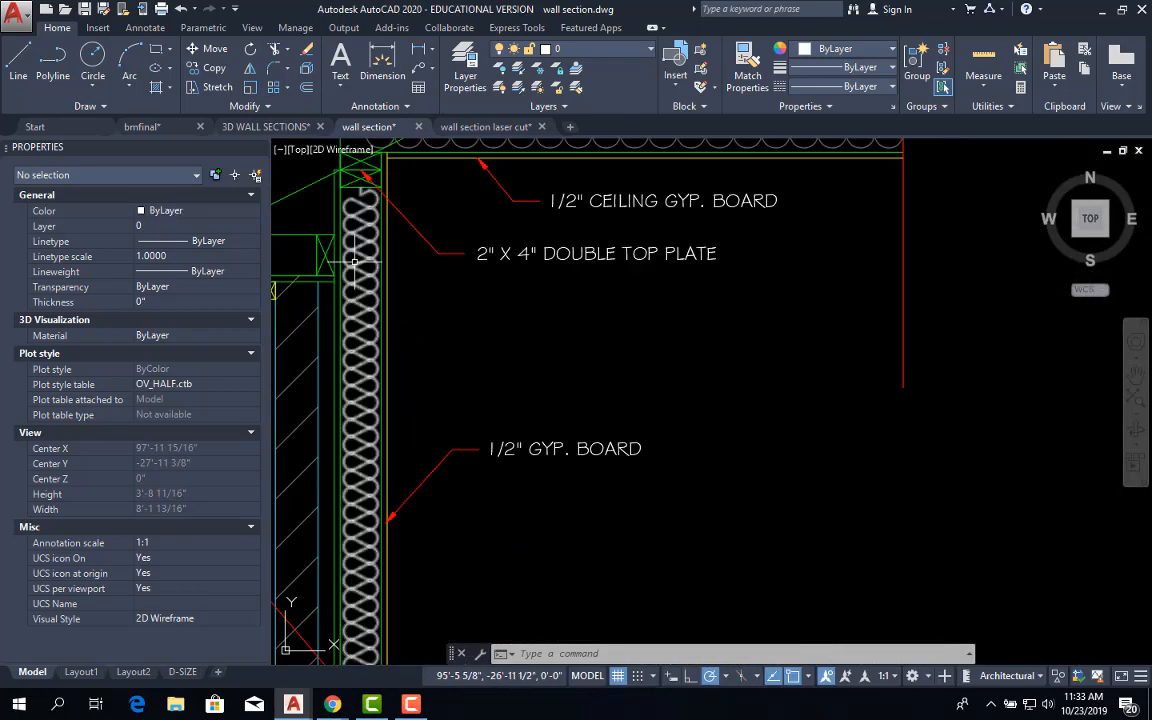
pyautogui.moveTo(355, 262)
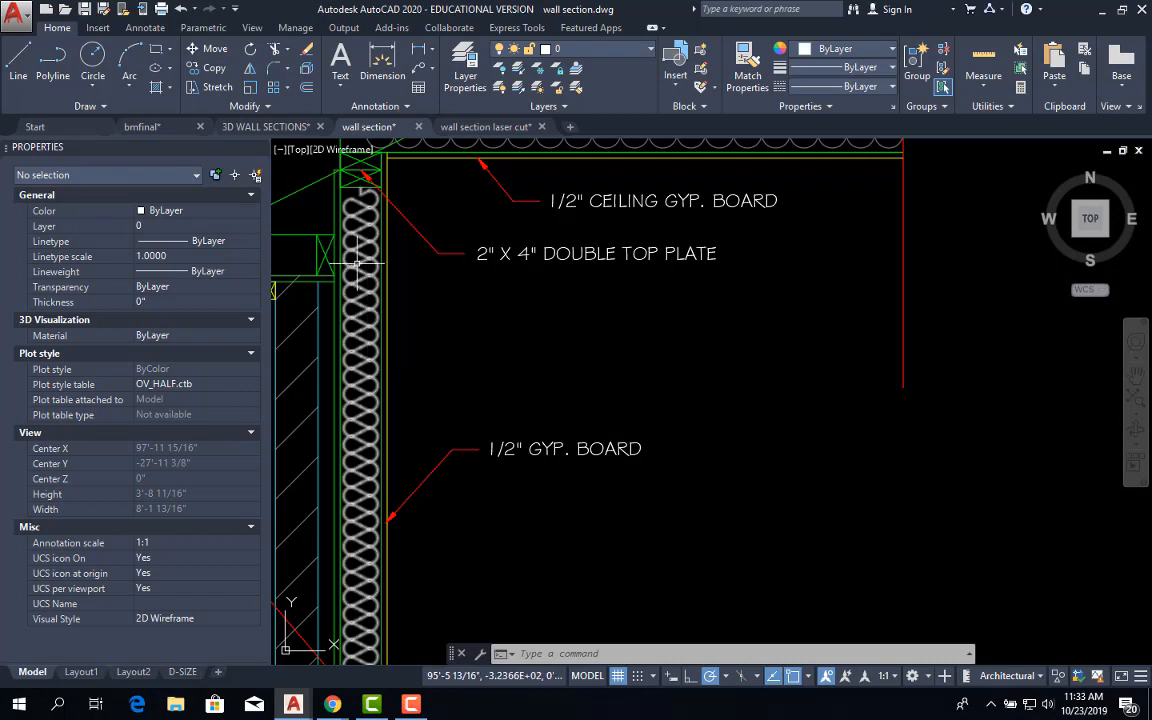
pyautogui.click(360, 257)
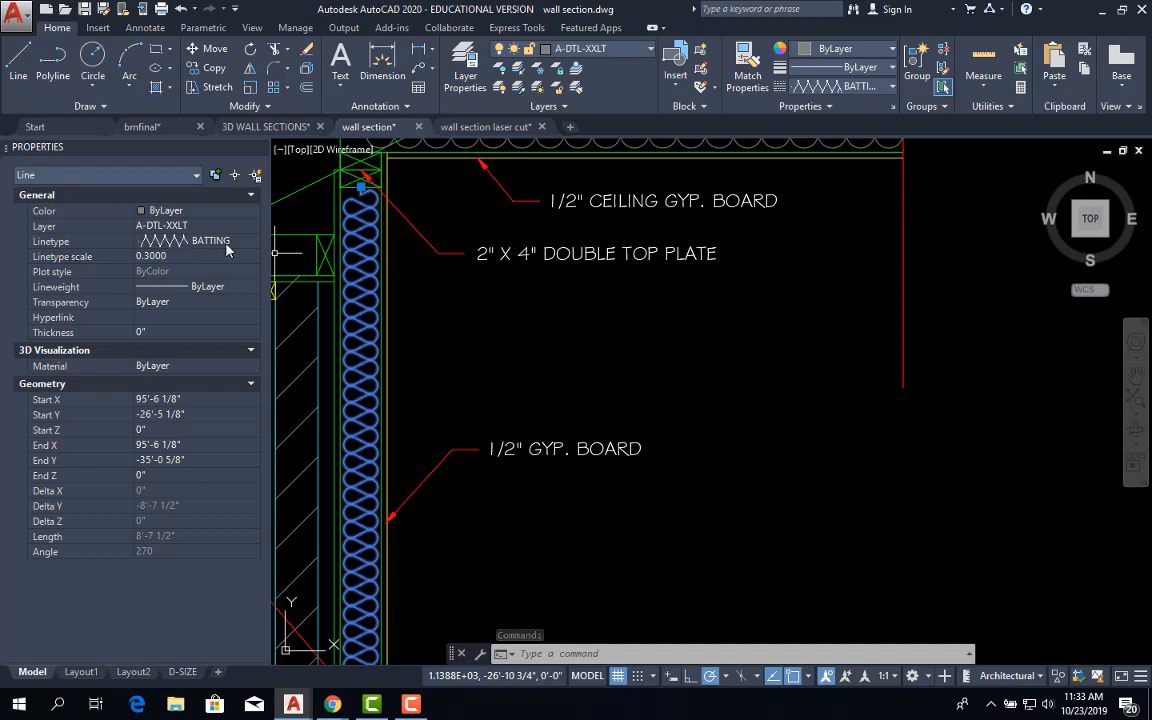
pyautogui.press('Escape')
pyautogui.press('Escape')
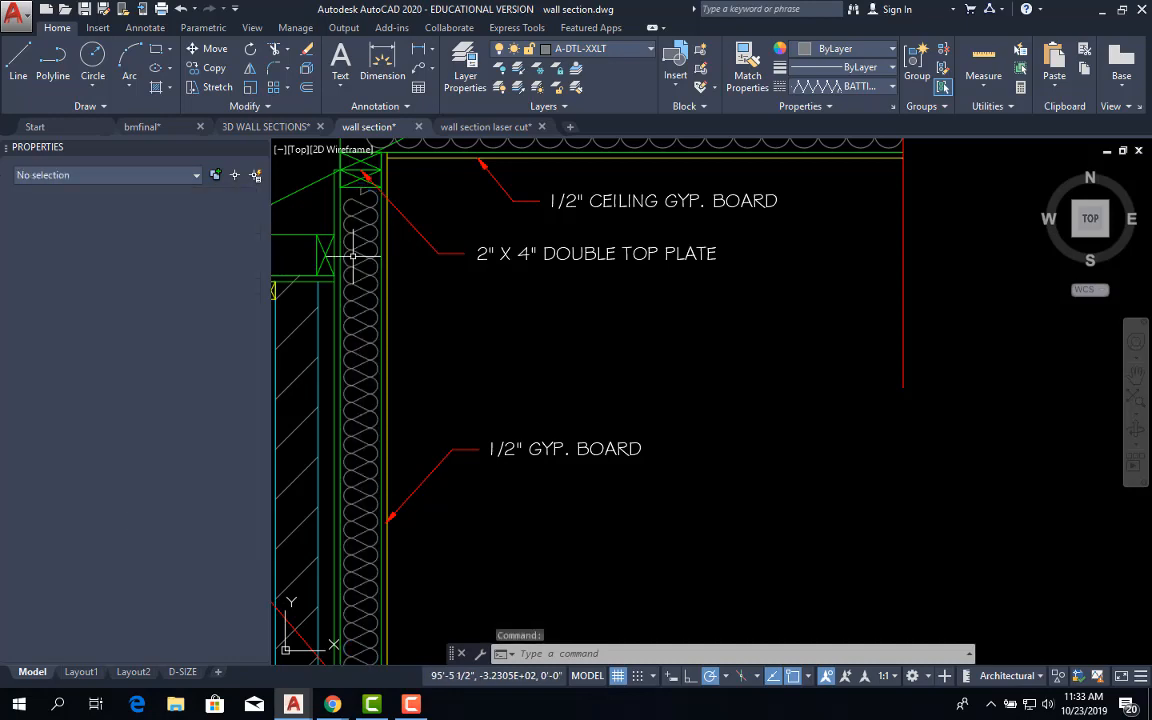
# Step: Try to load the BATTING linetype from acad.lin through the Linetype Manager
pyautogui.scroll(-2, 412, 292)
pyautogui.moveTo(689, 334); pyautogui.dragTo(345, 300, button='middle')
pyautogui.moveTo(714, 357); pyautogui.dragTo(436, 363, button='middle')
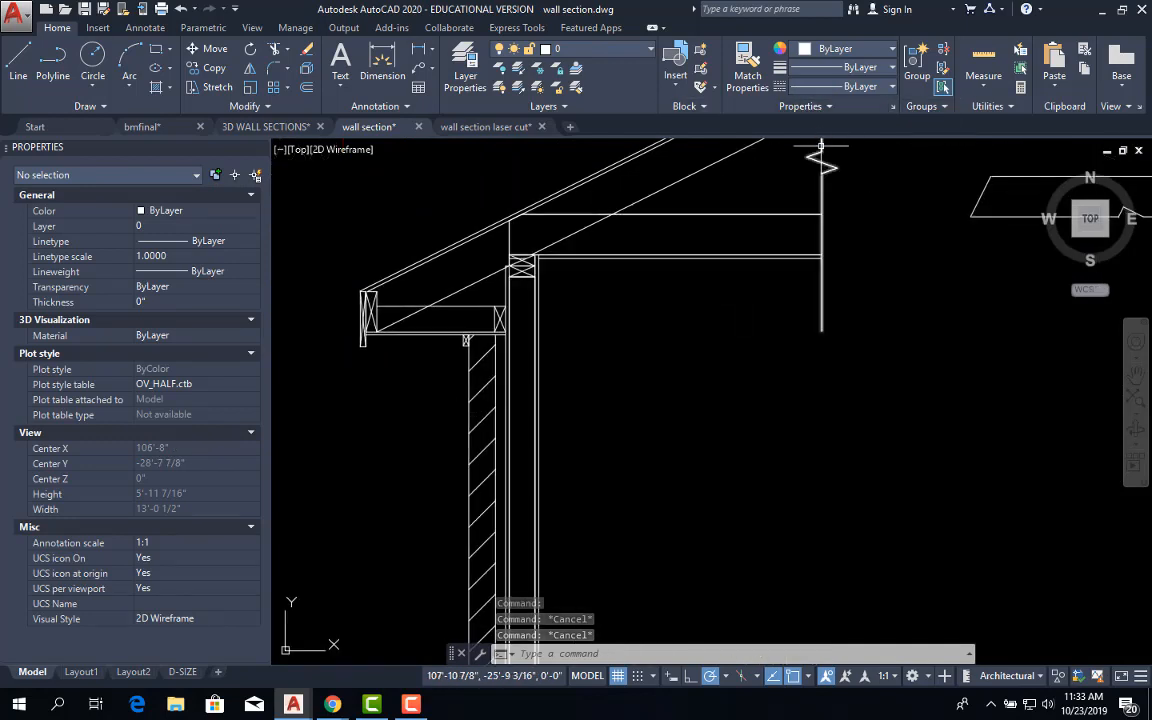
pyautogui.moveTo(824, 175); pyautogui.dragTo(864, 141, button='middle')
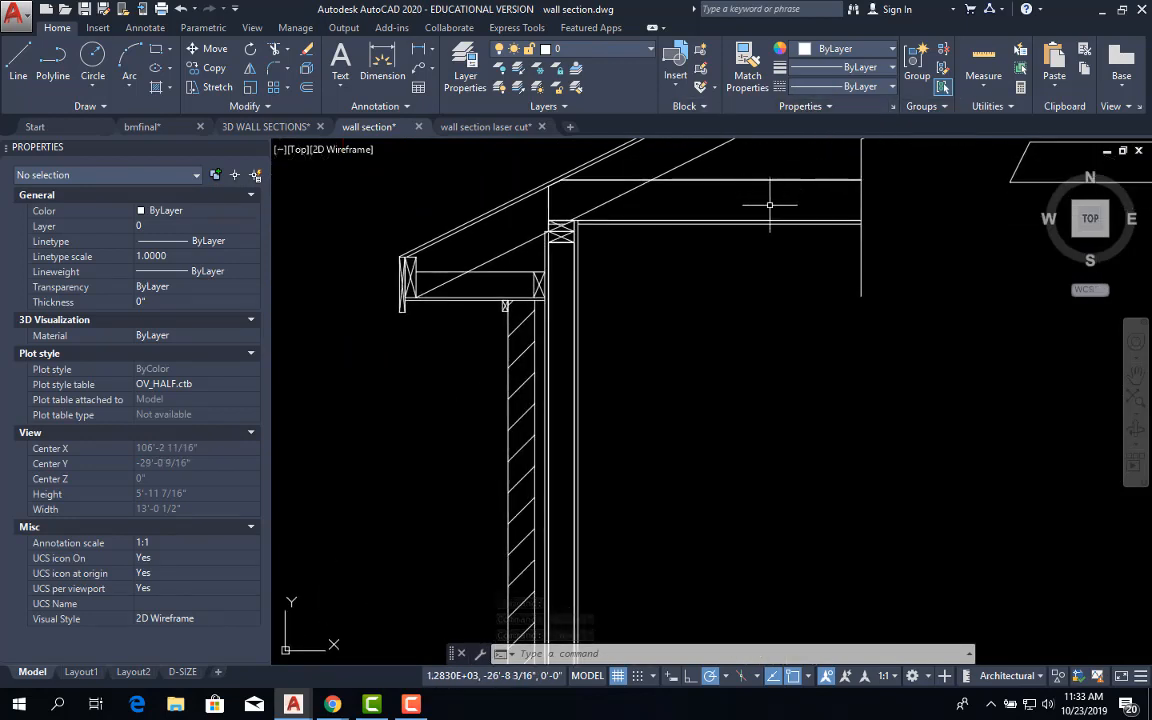
pyautogui.click(803, 107)
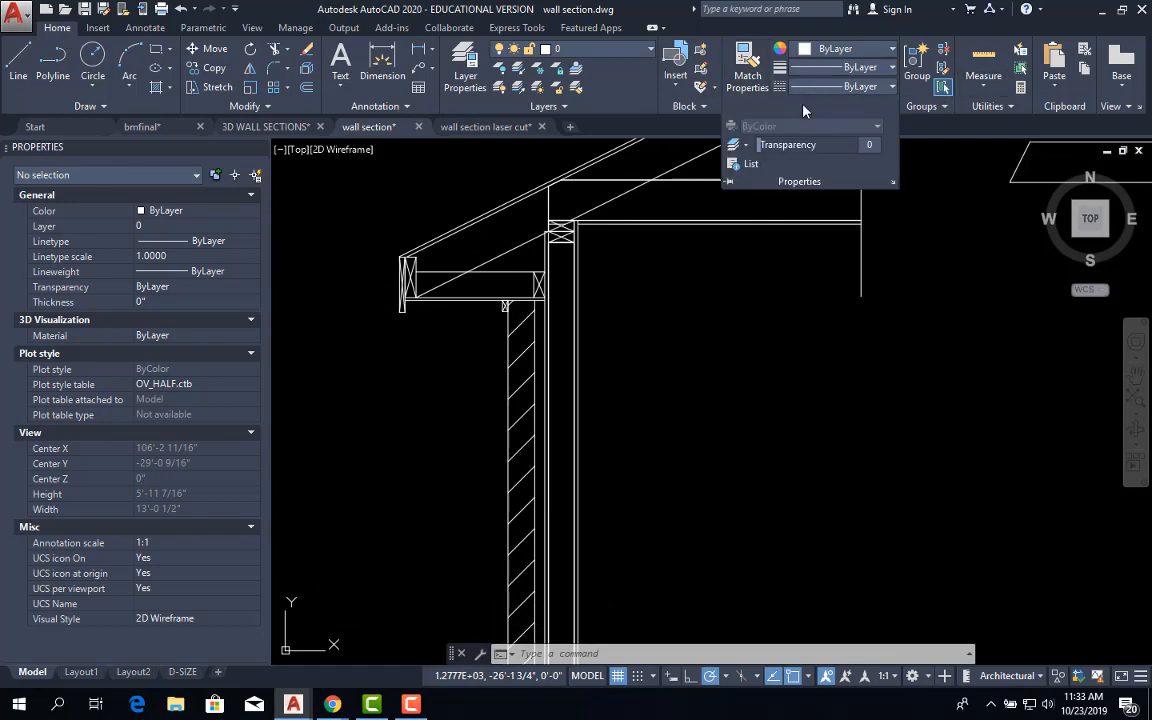
pyautogui.click(886, 90)
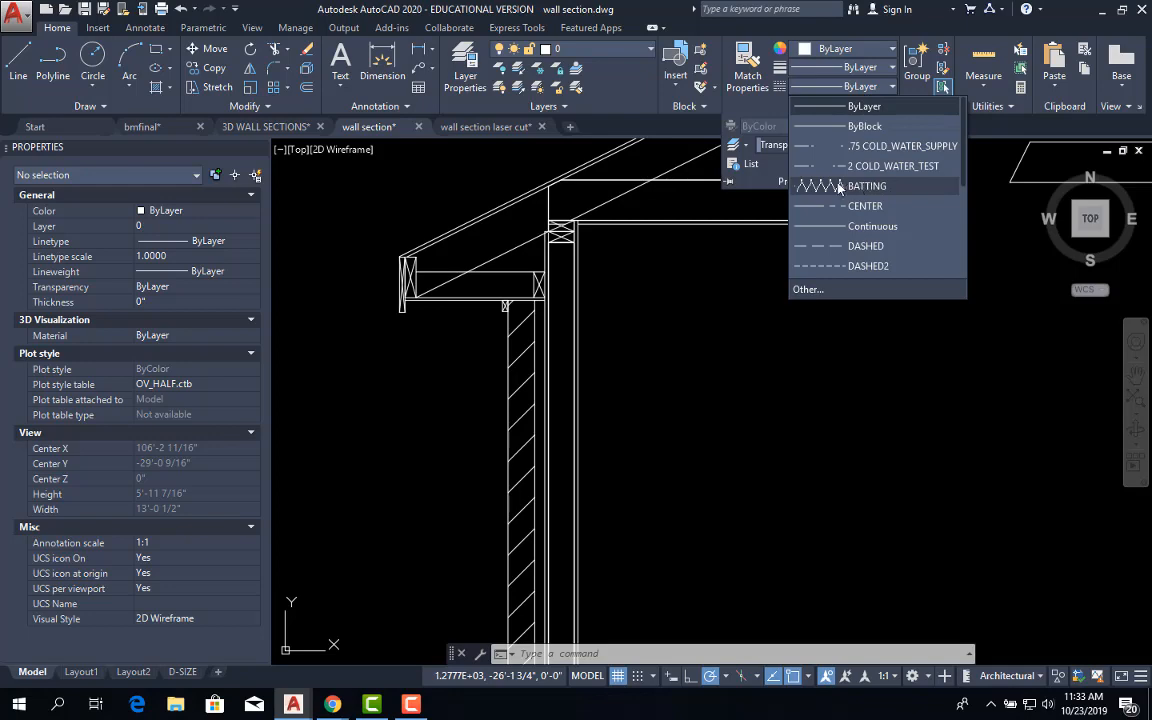
pyautogui.click(808, 290)
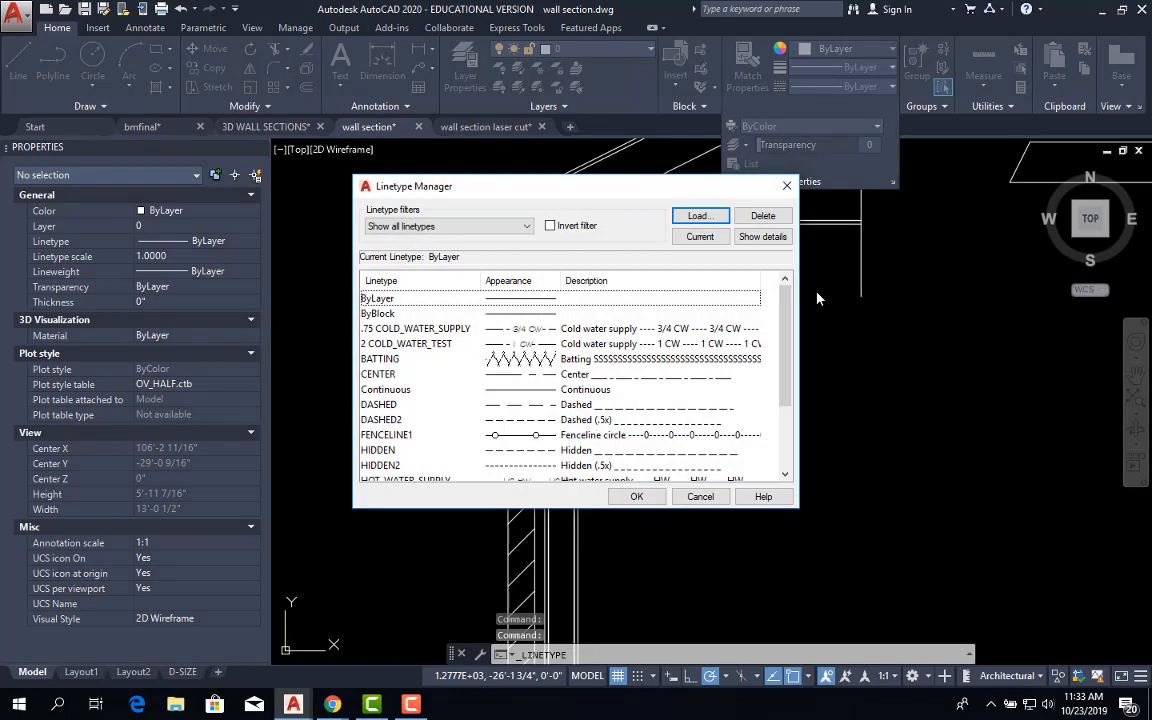
pyautogui.click(697, 217)
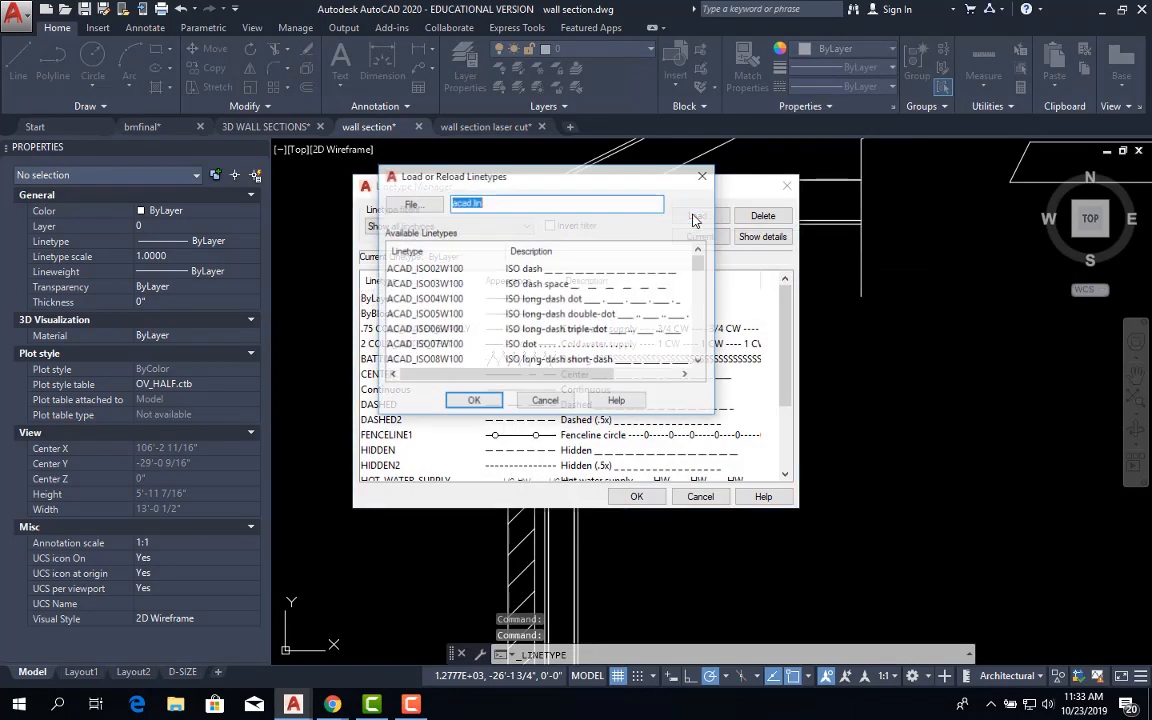
pyautogui.moveTo(705, 262); pyautogui.dragTo(700, 296)
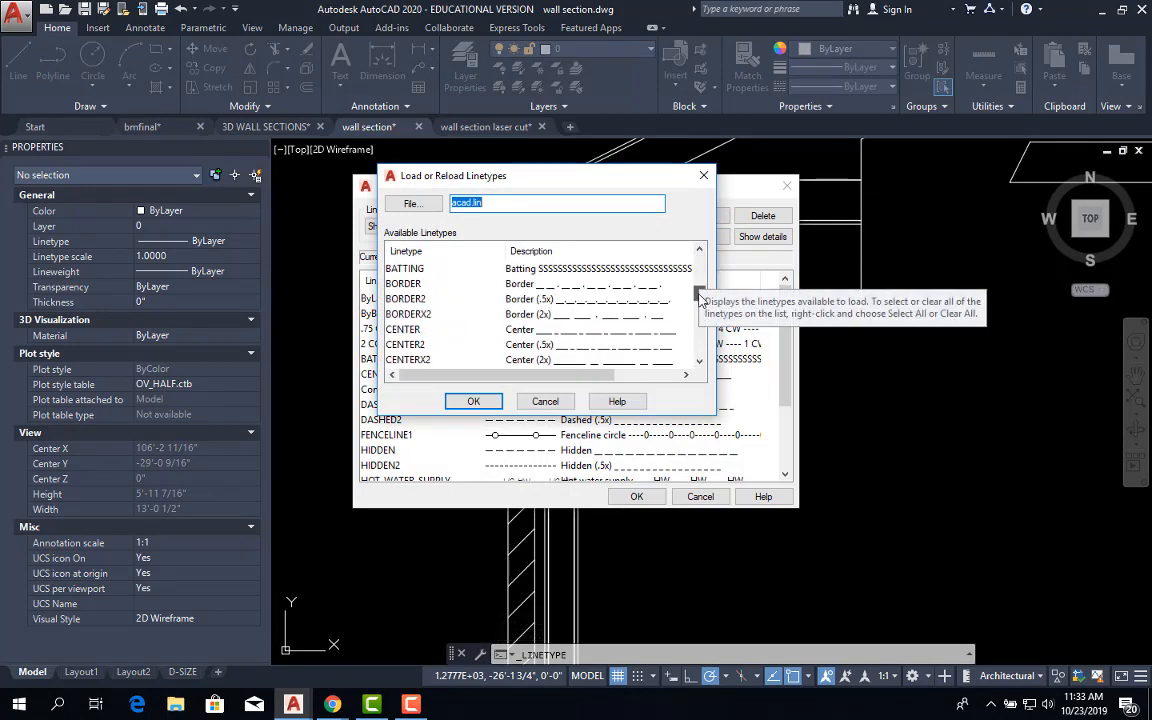
pyautogui.click(403, 269)
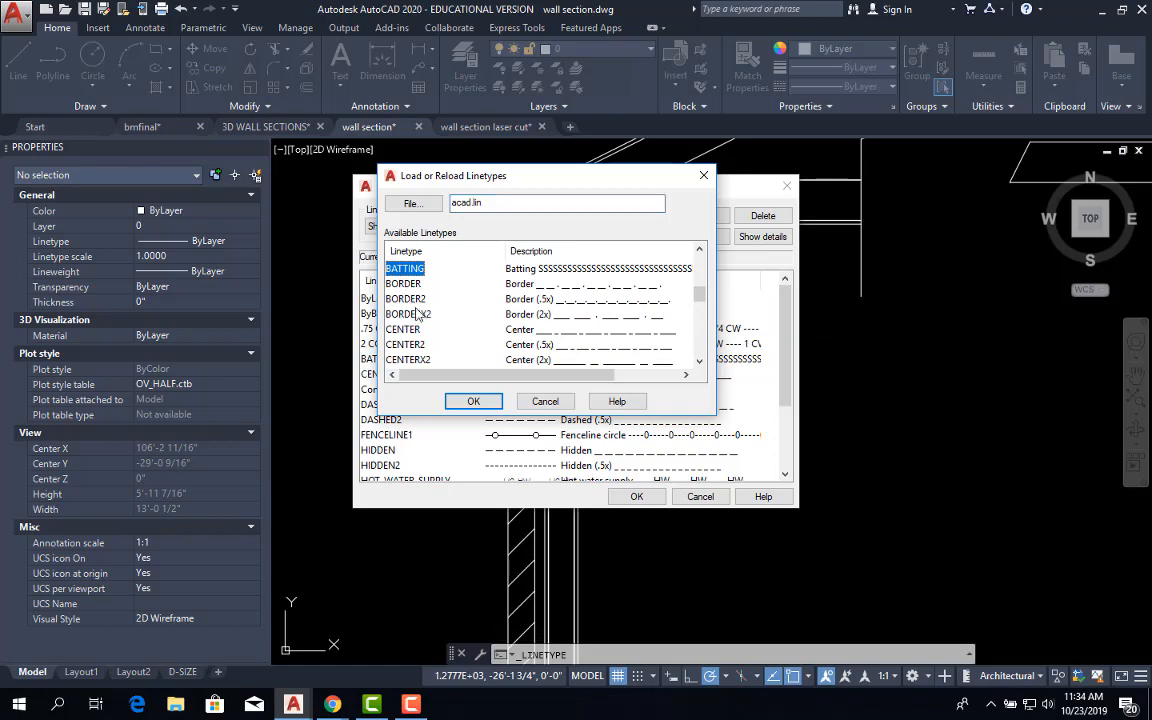
pyautogui.click(475, 402)
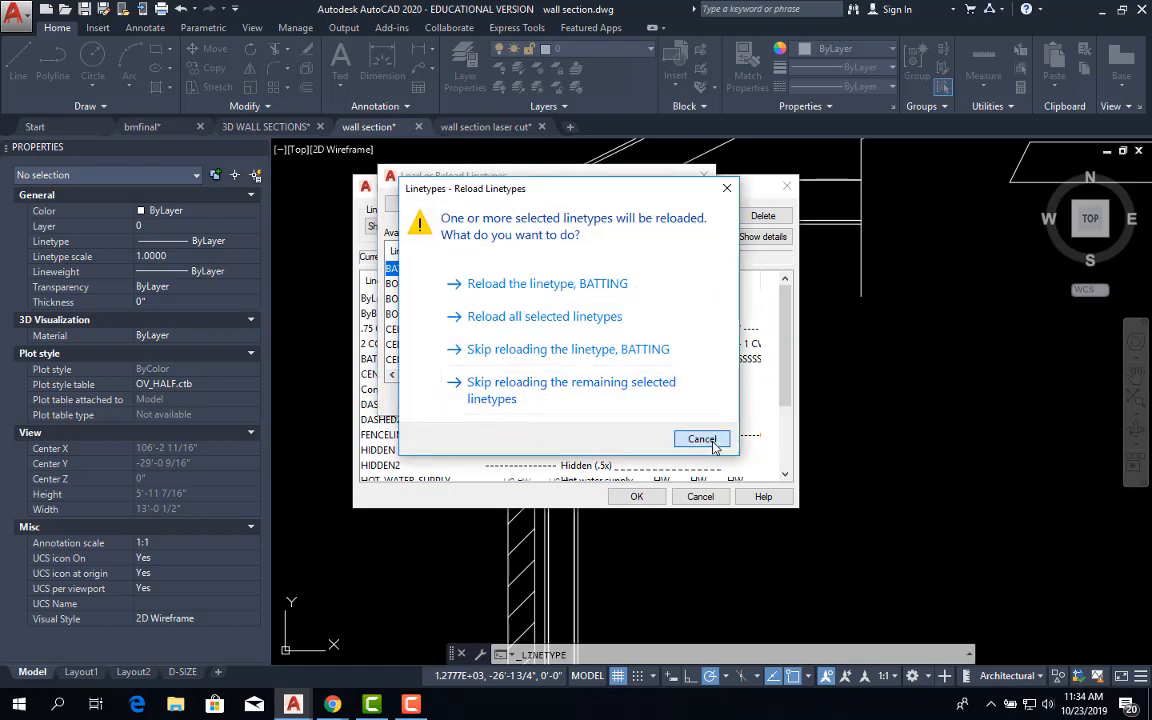
pyautogui.click(705, 439)
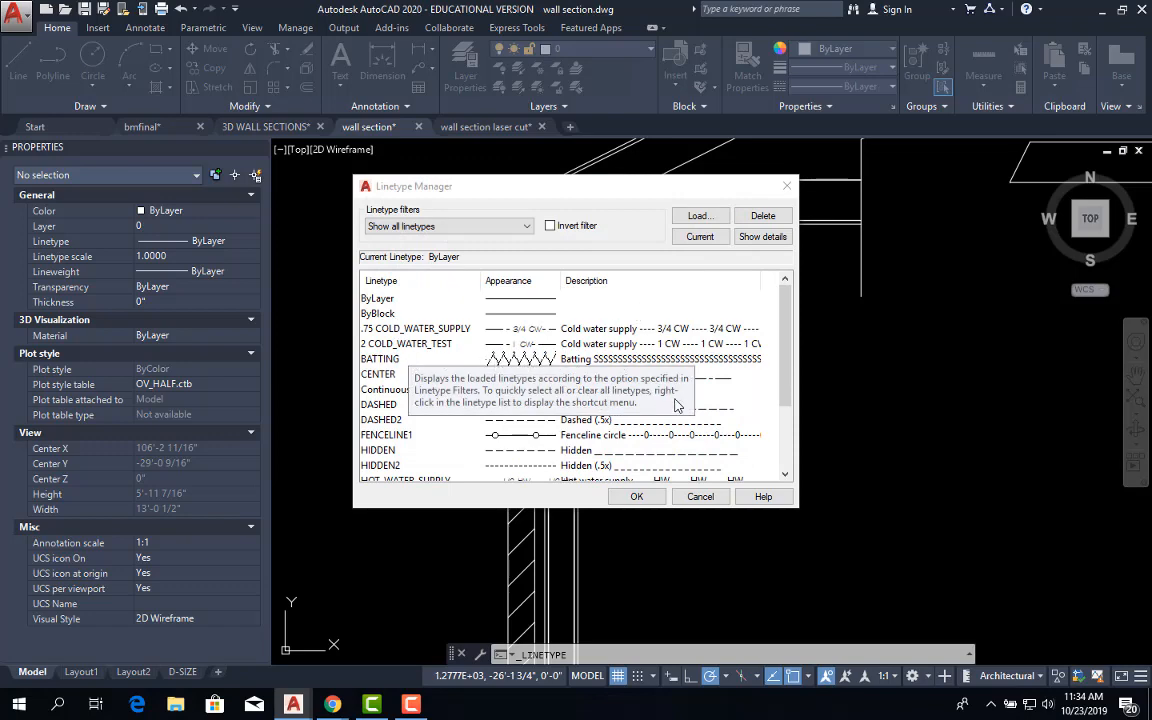
pyautogui.click(636, 496)
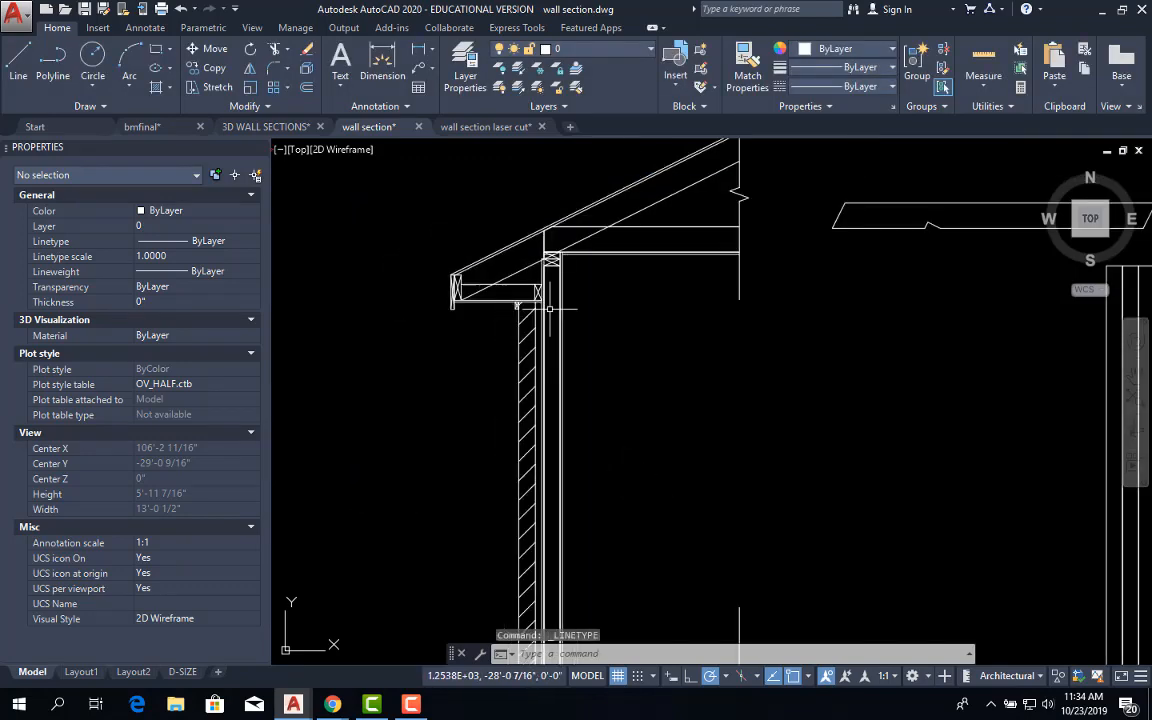
# Step: Draw a vertical line down the middle of the outline section's stud cavity, from the double top plate to the bottom plate
pyautogui.moveTo(615, 342); pyautogui.dragTo(617, 311, button='middle')
pyautogui.moveTo(563, 361); pyautogui.dragTo(570, 299, button='middle')
pyautogui.scroll(2, 567, 587)
pyautogui.moveTo(575, 511); pyautogui.dragTo(578, 470, button='middle')
pyautogui.write('l')
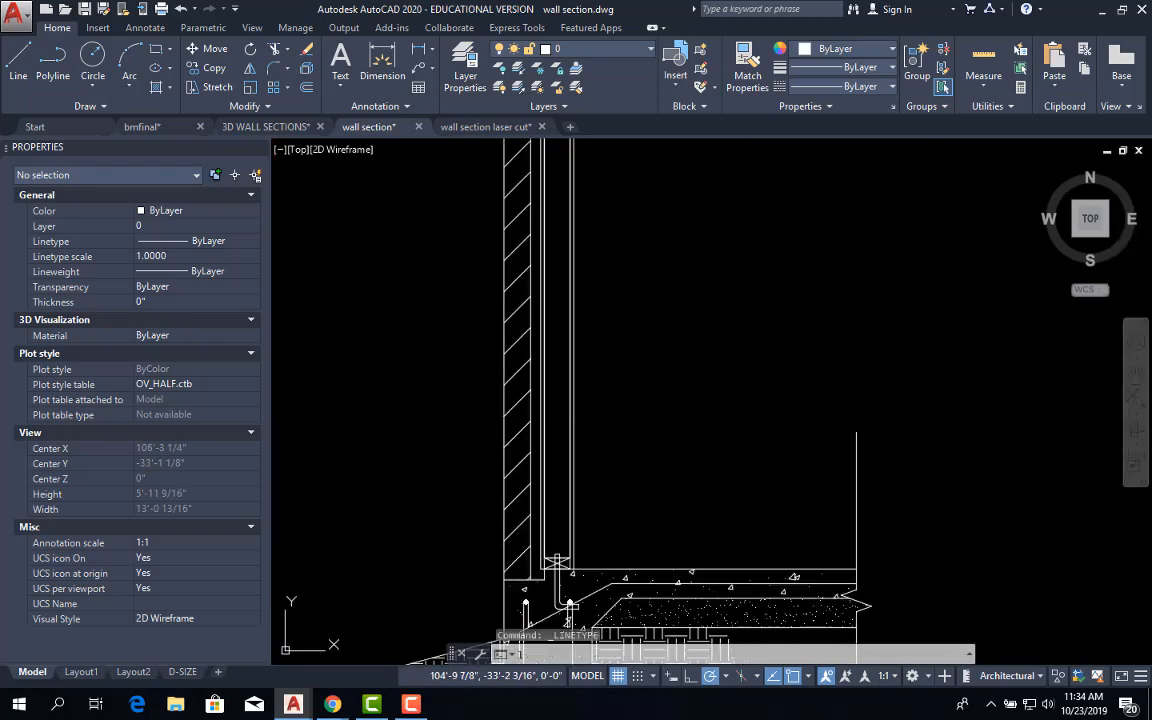
pyautogui.press('Return')
pyautogui.moveTo(591, 311); pyautogui.dragTo(590, 530, button='middle')
pyautogui.moveTo(571, 250)
pyautogui.mouseDown(button='middle')
pyautogui.moveTo(581, 443)
pyautogui.moveTo(563, 257)
pyautogui.mouseUp(button='middle')
pyautogui.scroll(4, 560, 338)
pyautogui.click(578, 220)
pyautogui.scroll(-3, 590, 404)
pyautogui.scroll(1, 581, 460)
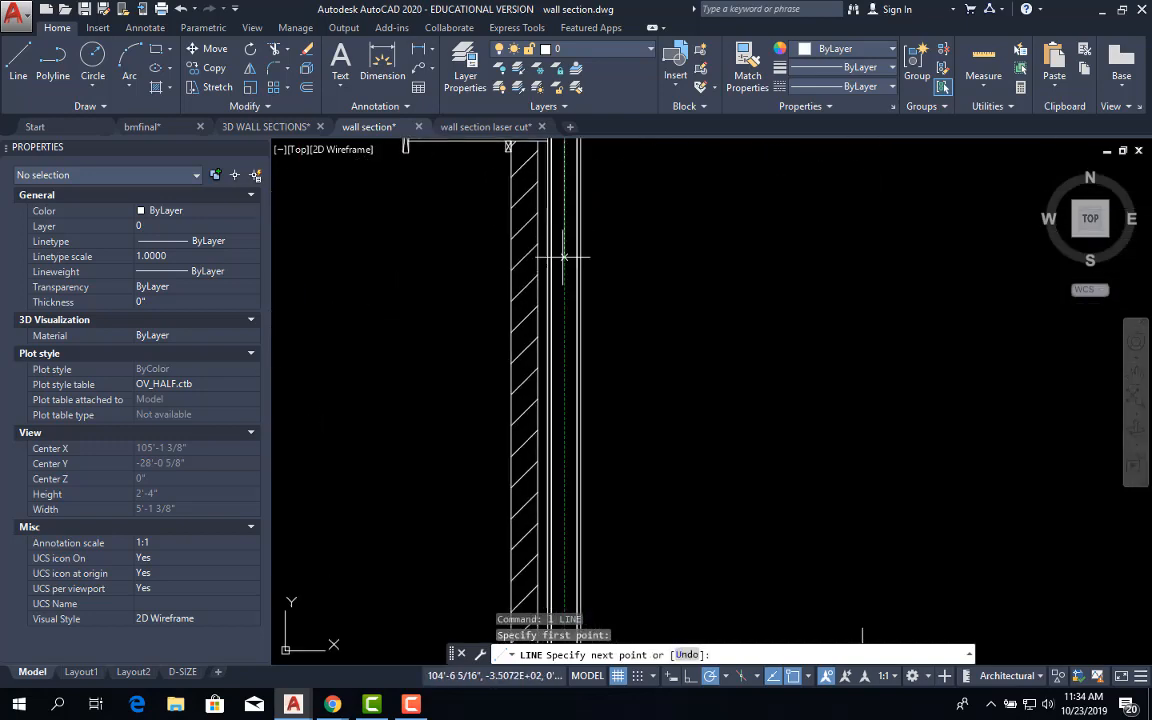
pyautogui.moveTo(566, 455); pyautogui.dragTo(549, 193, button='middle')
pyautogui.scroll(5, 547, 486)
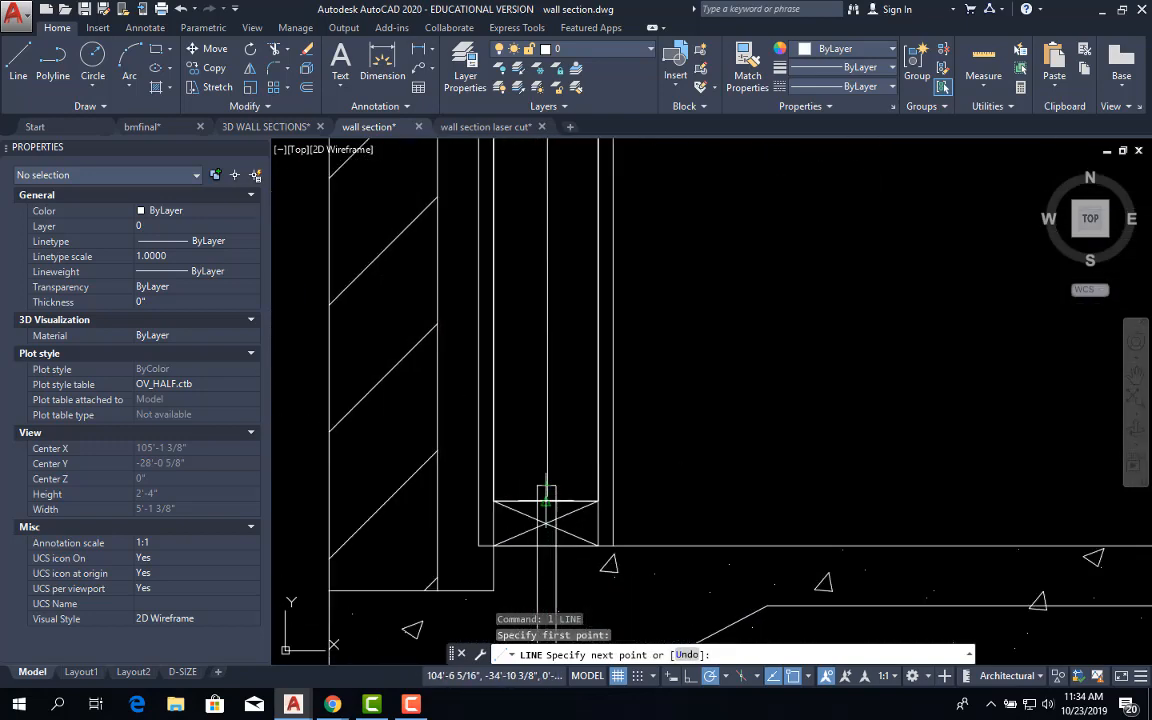
pyautogui.click(547, 497)
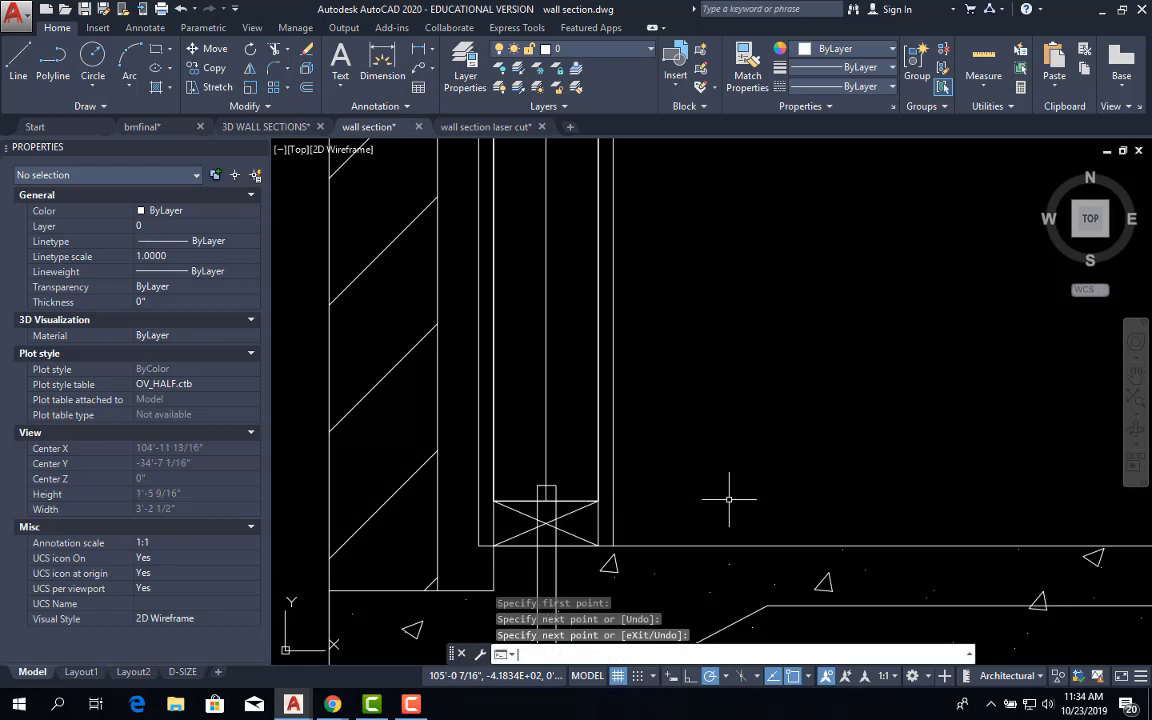
pyautogui.press('Return')
# Step: Change the linetype of the new stud cavity centre line to BATTING
pyautogui.click(546, 357)
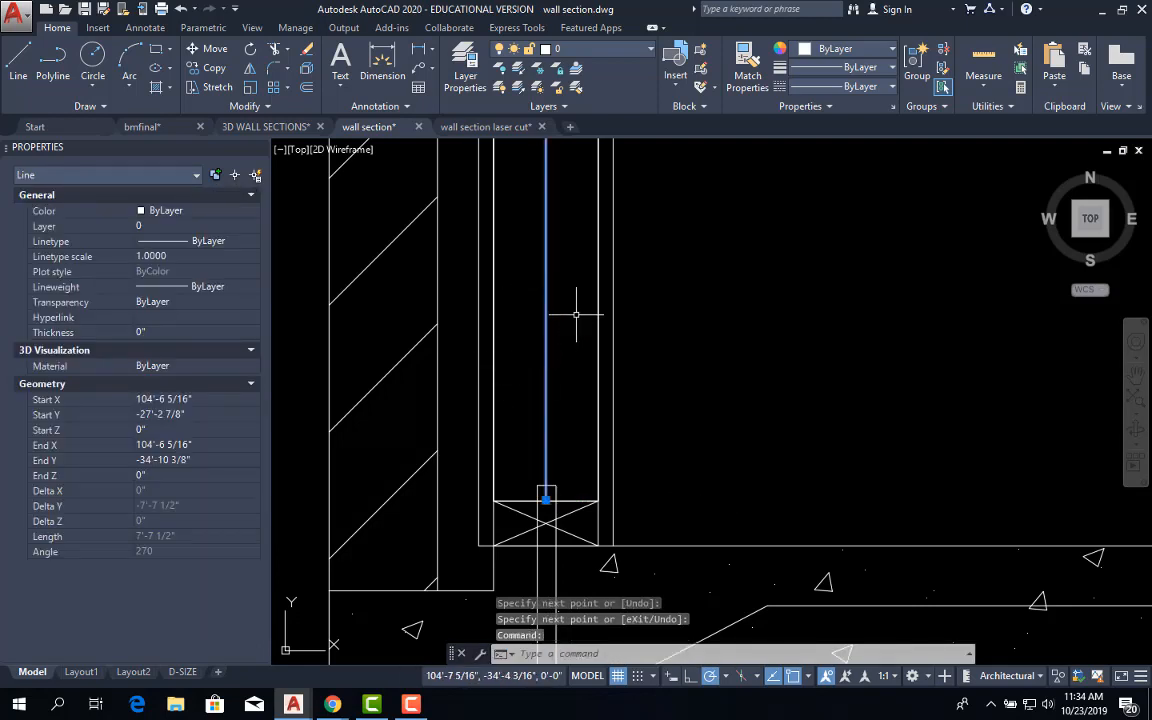
pyautogui.click(847, 87)
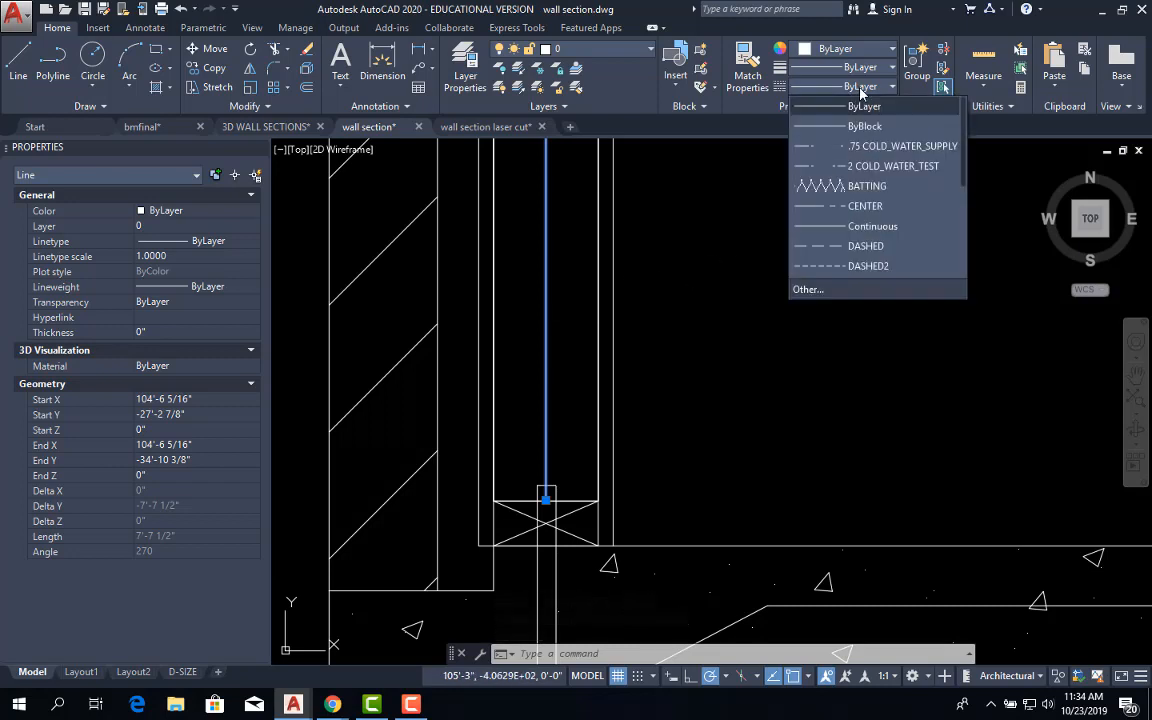
pyautogui.click(878, 188)
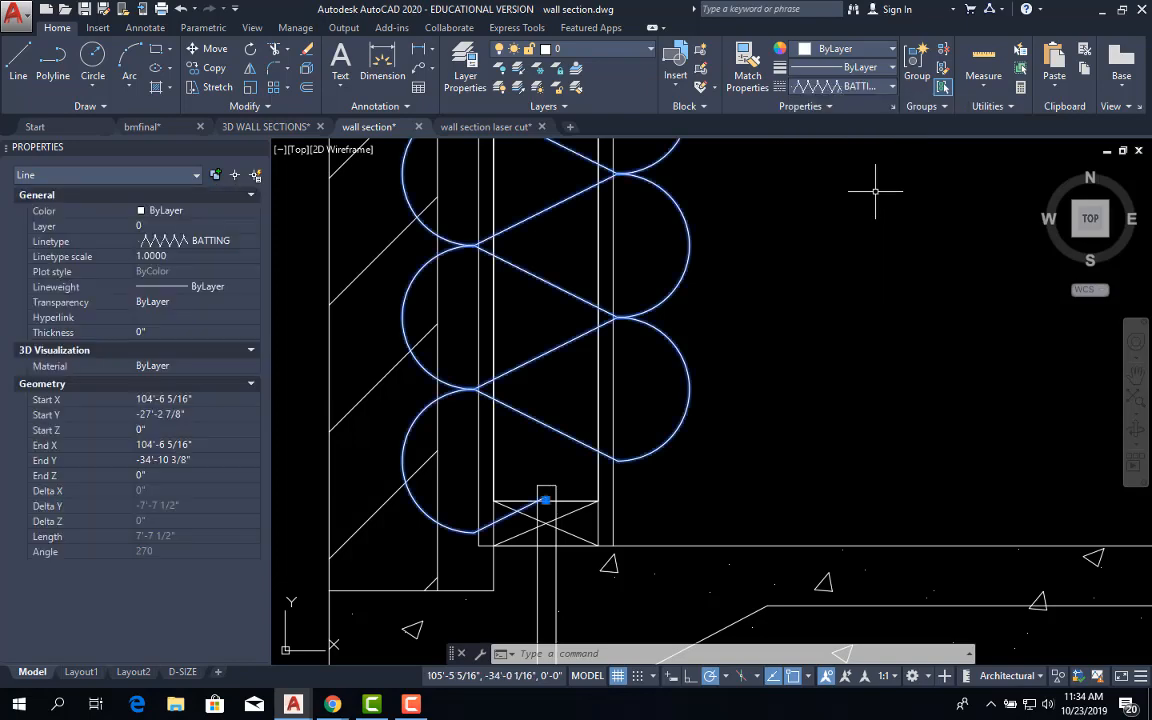
pyautogui.scroll(-6, 561, 303)
pyautogui.moveTo(573, 248); pyautogui.dragTo(558, 428, button='middle')
pyautogui.scroll(-3, 548, 233)
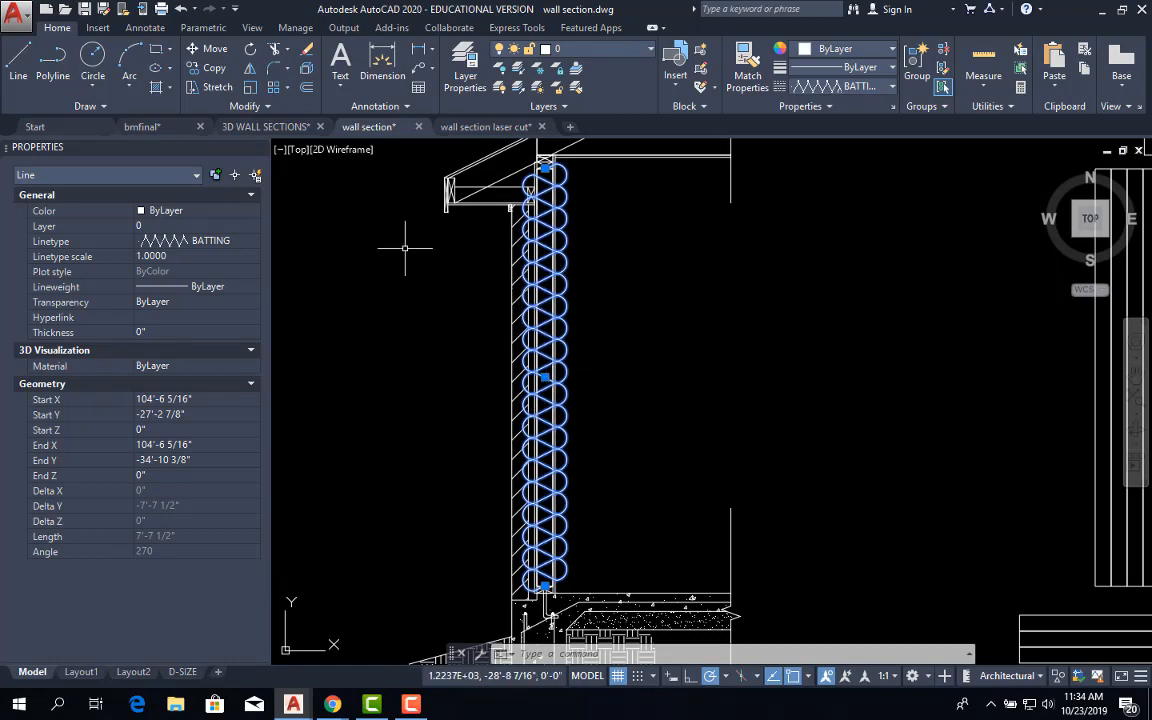
pyautogui.press('Escape')
pyautogui.press('Escape')
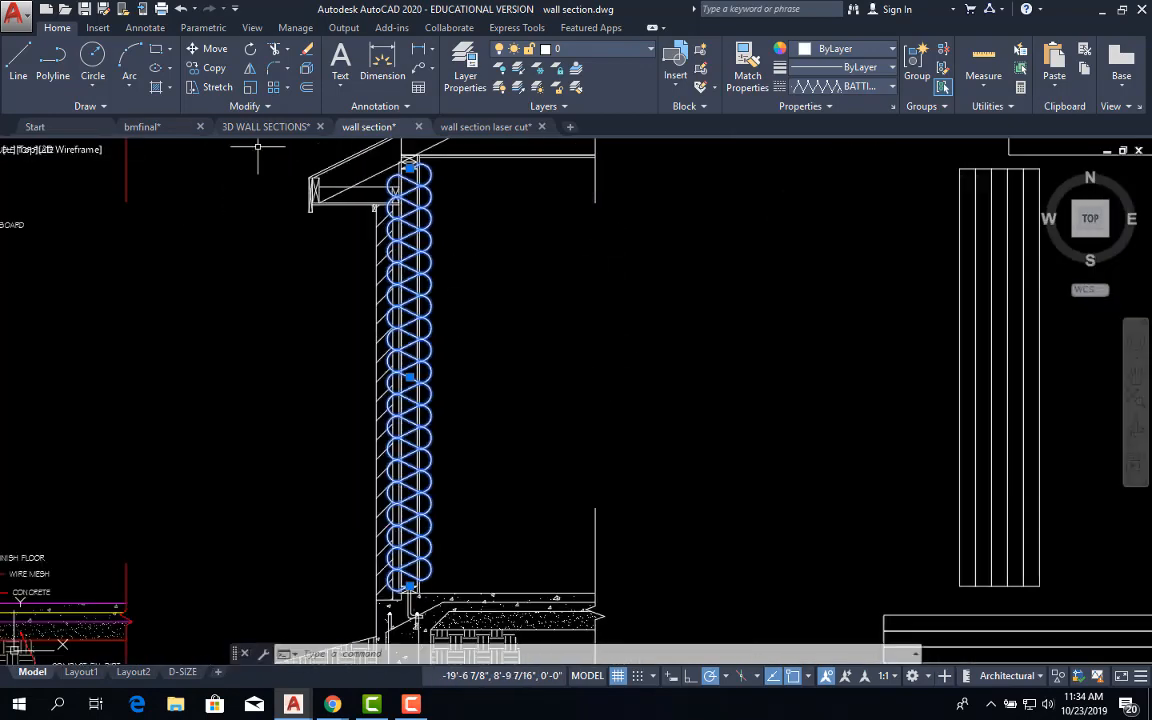
# Step: Set the linetype scale of the batting insulation line to 0.4 in its properties
pyautogui.click(413, 312)
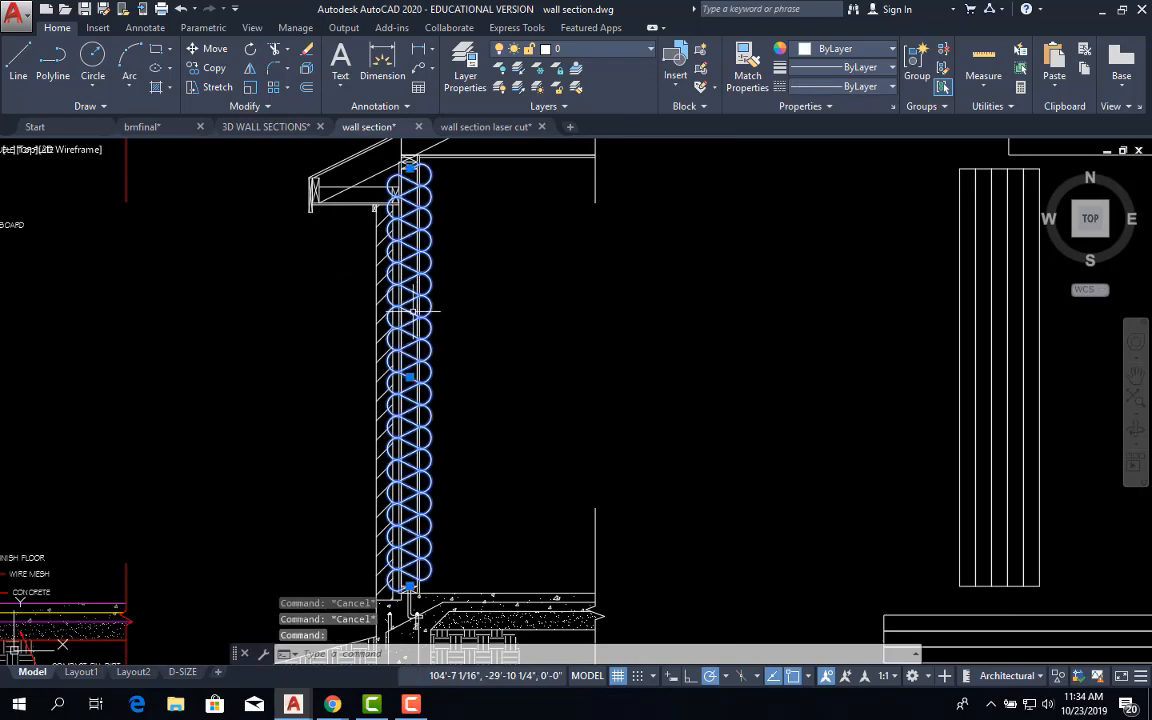
pyautogui.rightClick(413, 312)
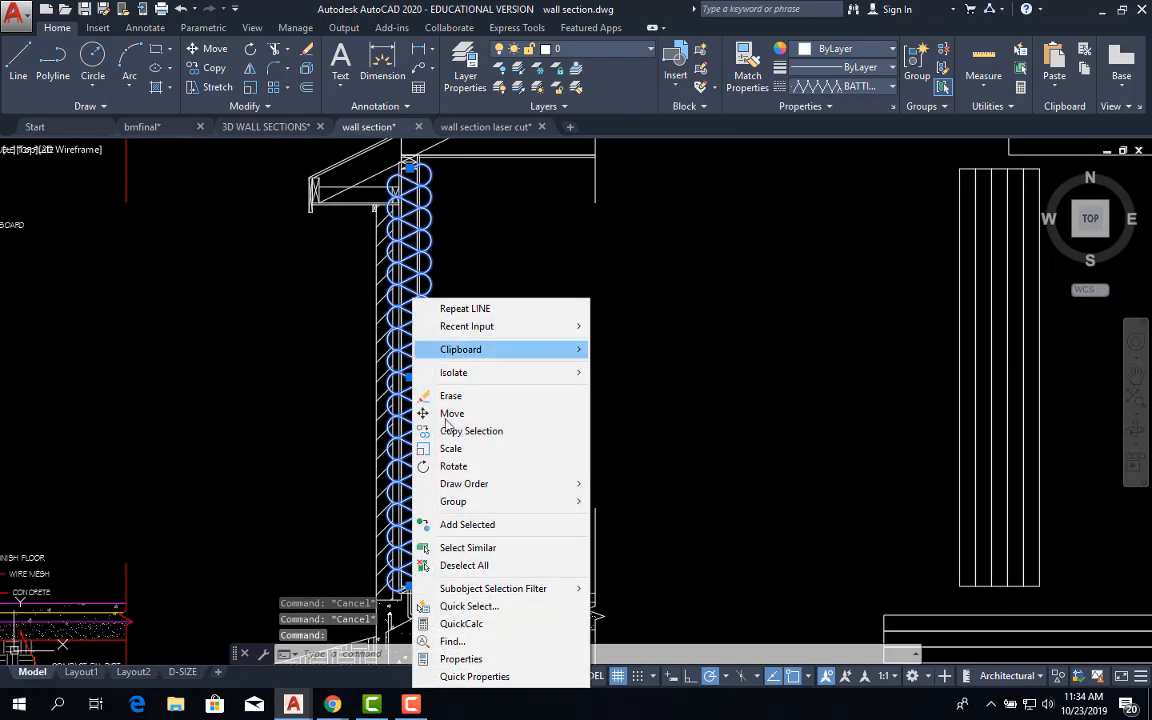
pyautogui.click(478, 659)
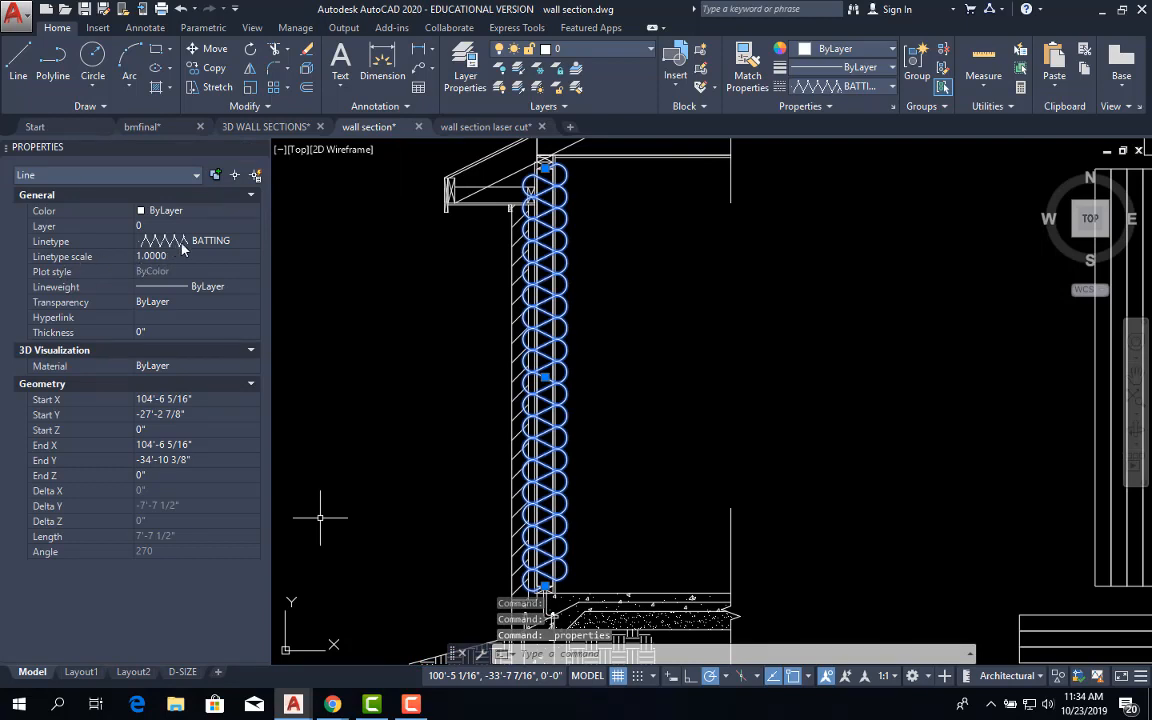
pyautogui.click(150, 256)
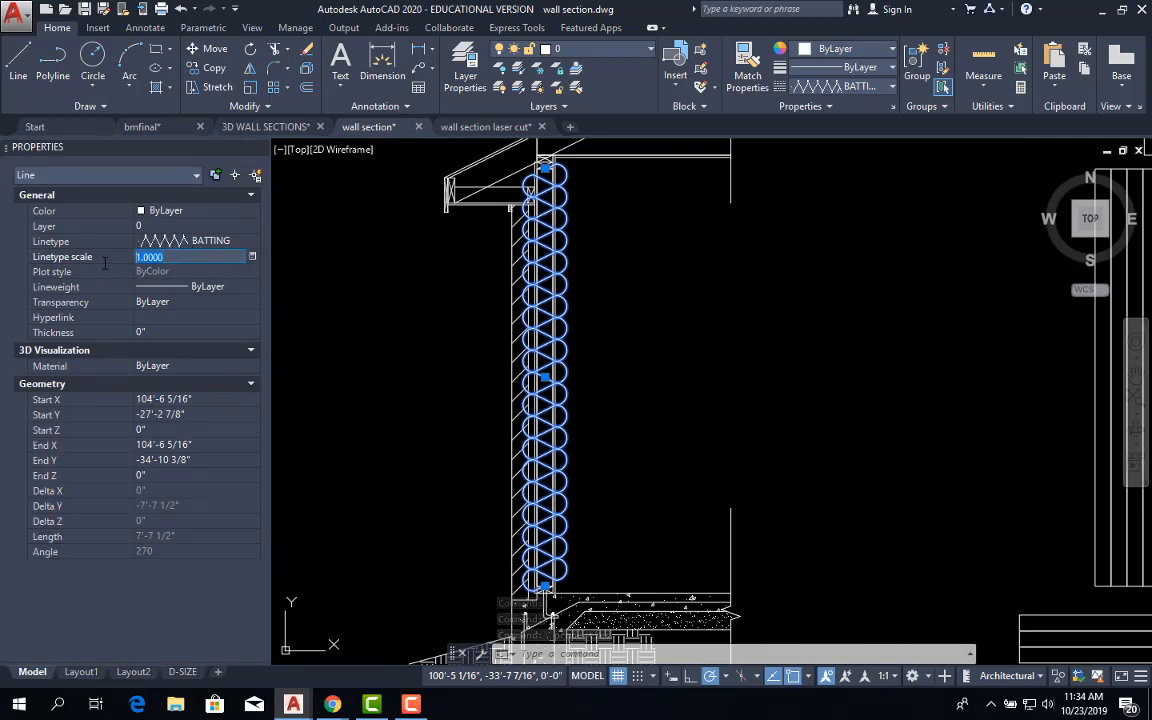
pyautogui.write('.')
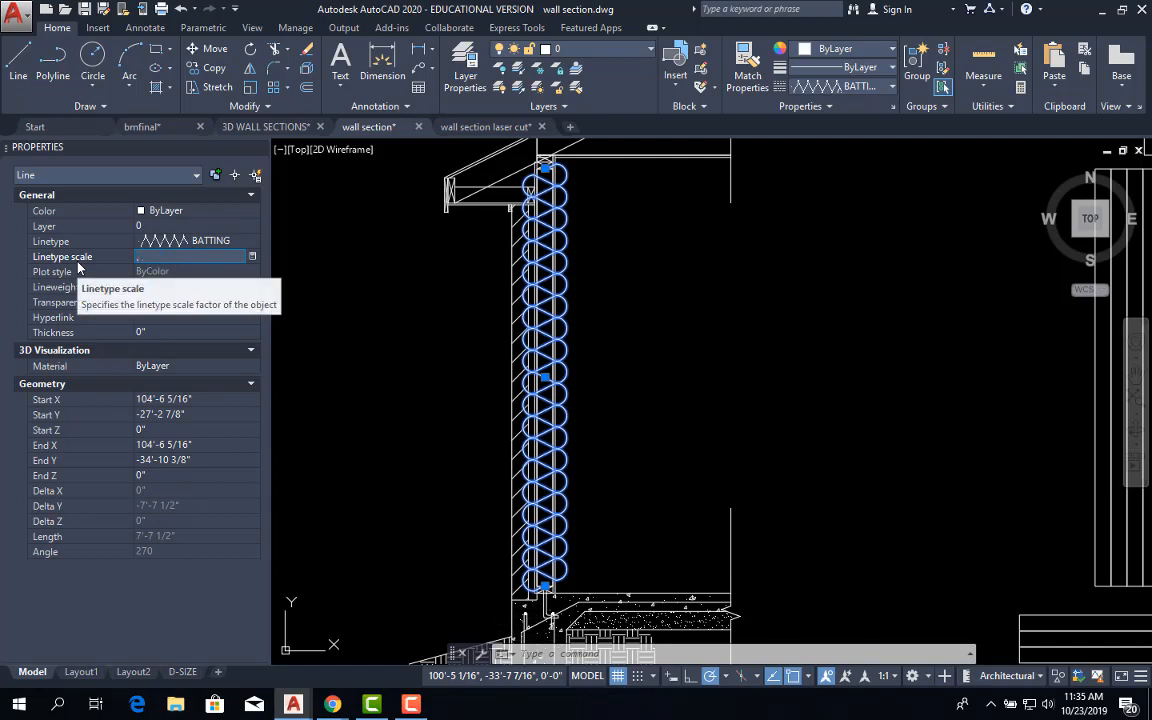
pyautogui.write('4')
pyautogui.press('Return')
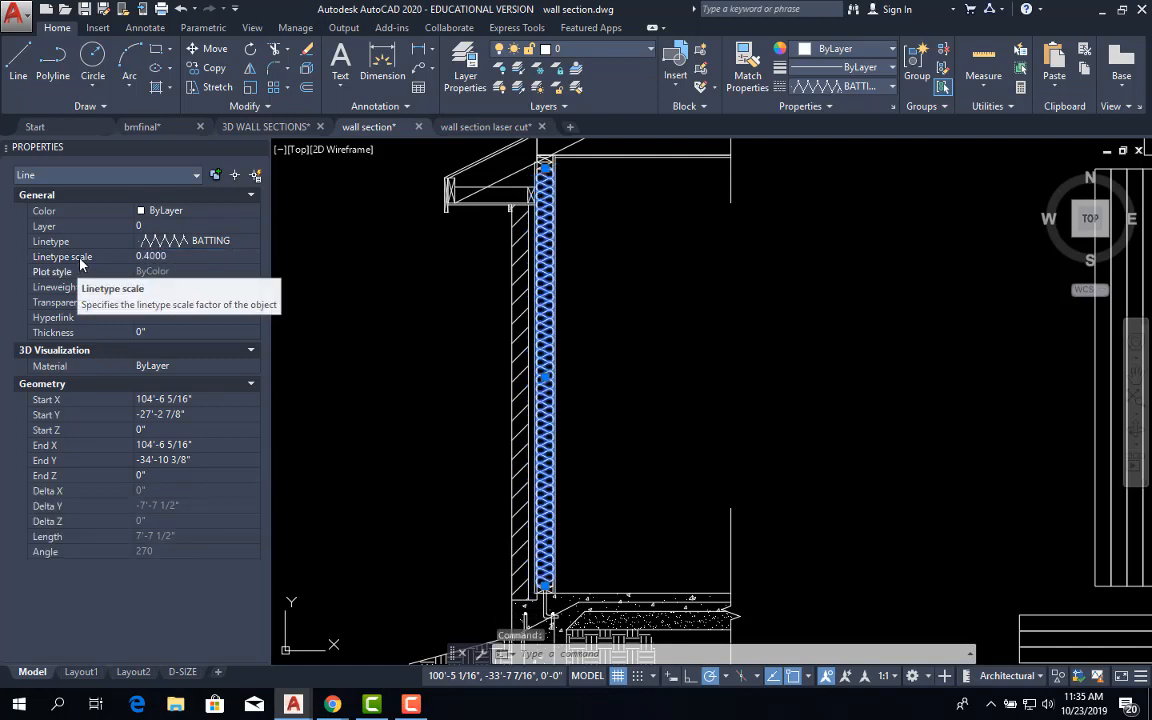
# Step: Reduce the batting line's linetype scale to 0.35 so the insulation fits within the stud cavity, and deselect the line
pyautogui.scroll(6, 547, 335)
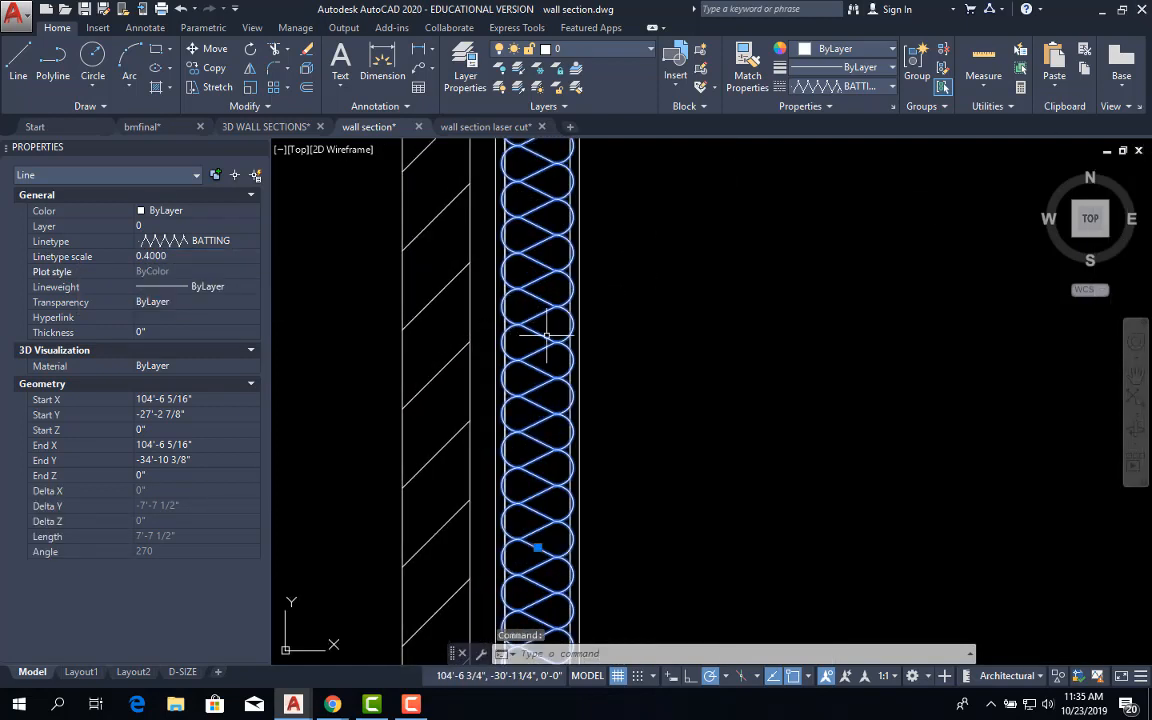
pyautogui.scroll(2, 547, 335)
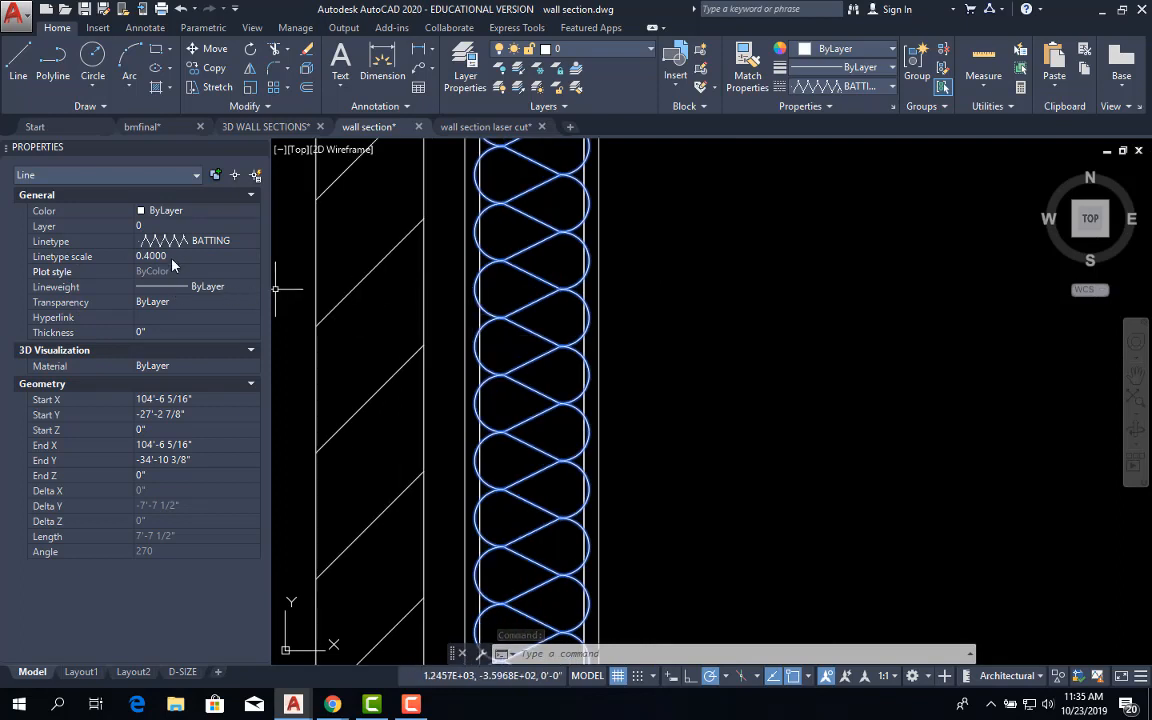
pyautogui.click(172, 257)
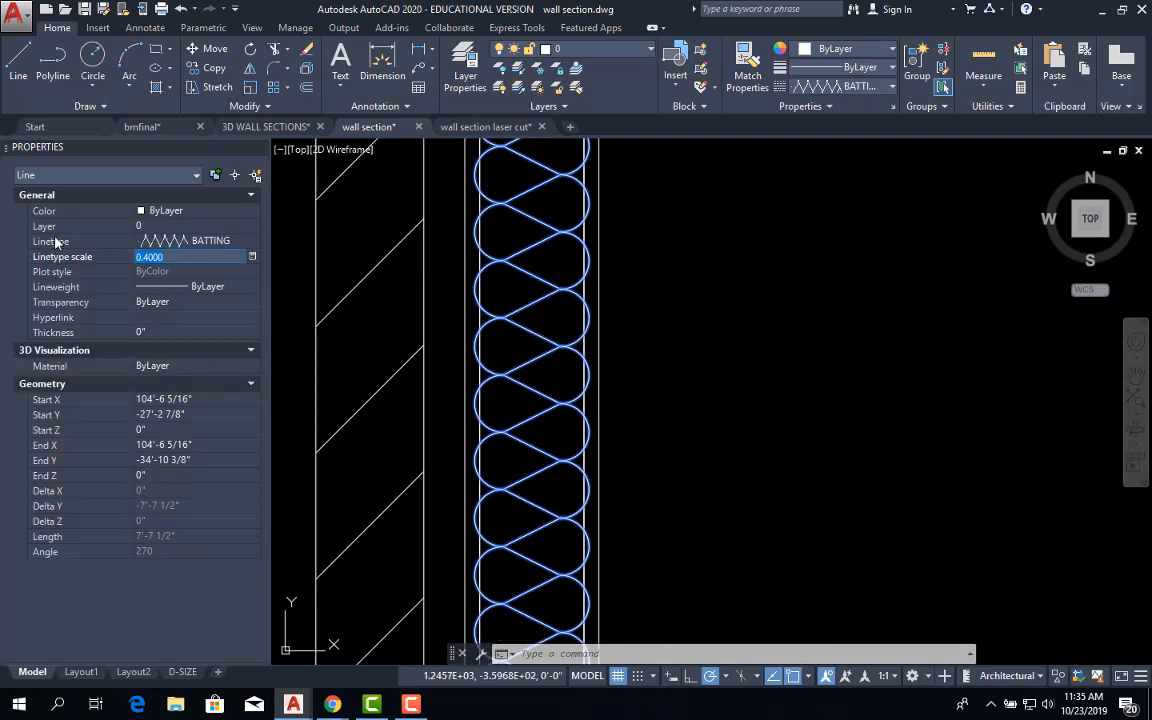
pyautogui.press('Return')
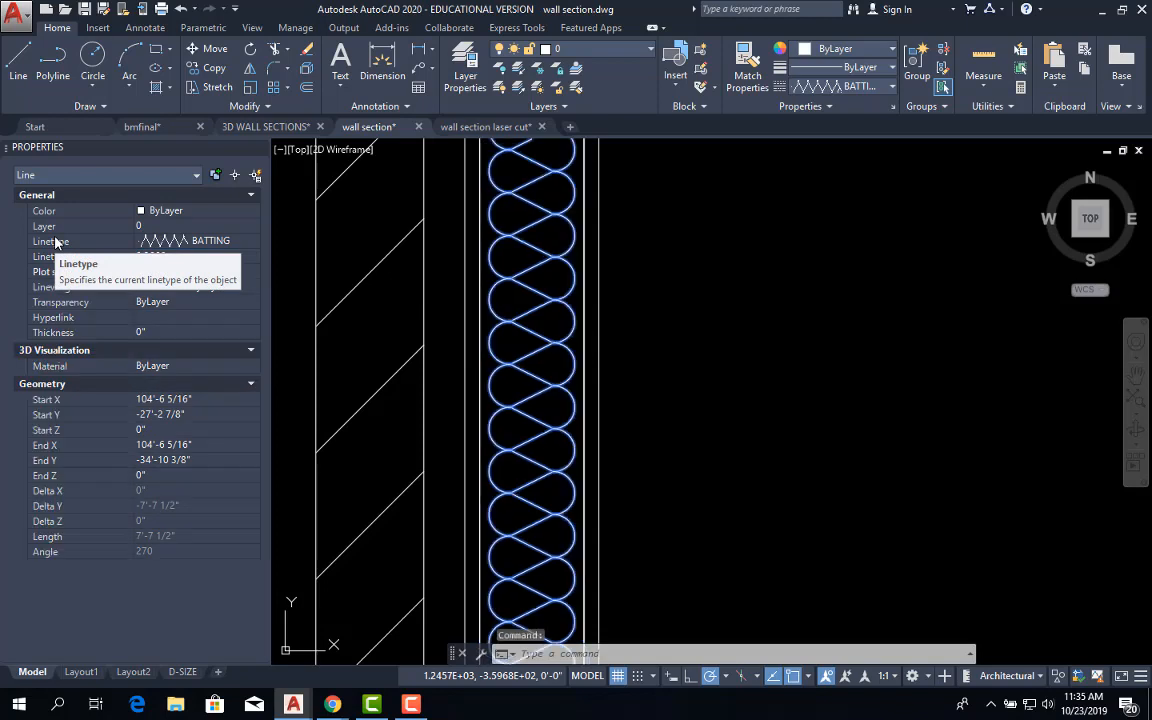
pyautogui.click(181, 257)
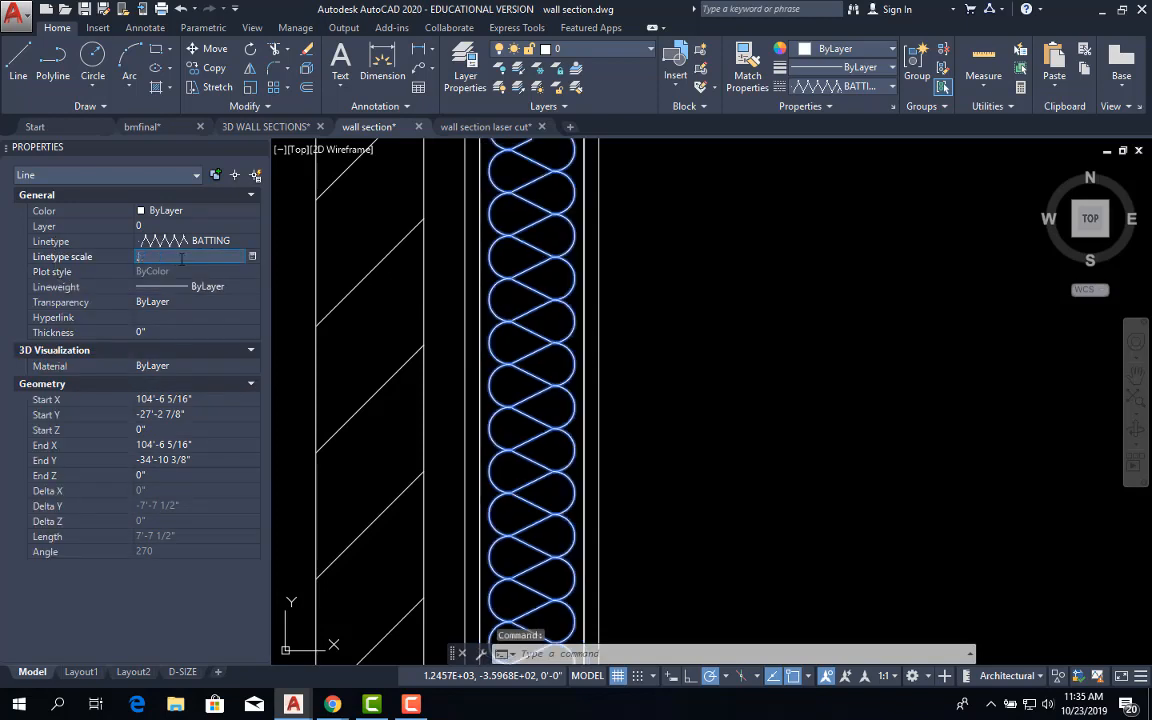
pyautogui.press('Return')
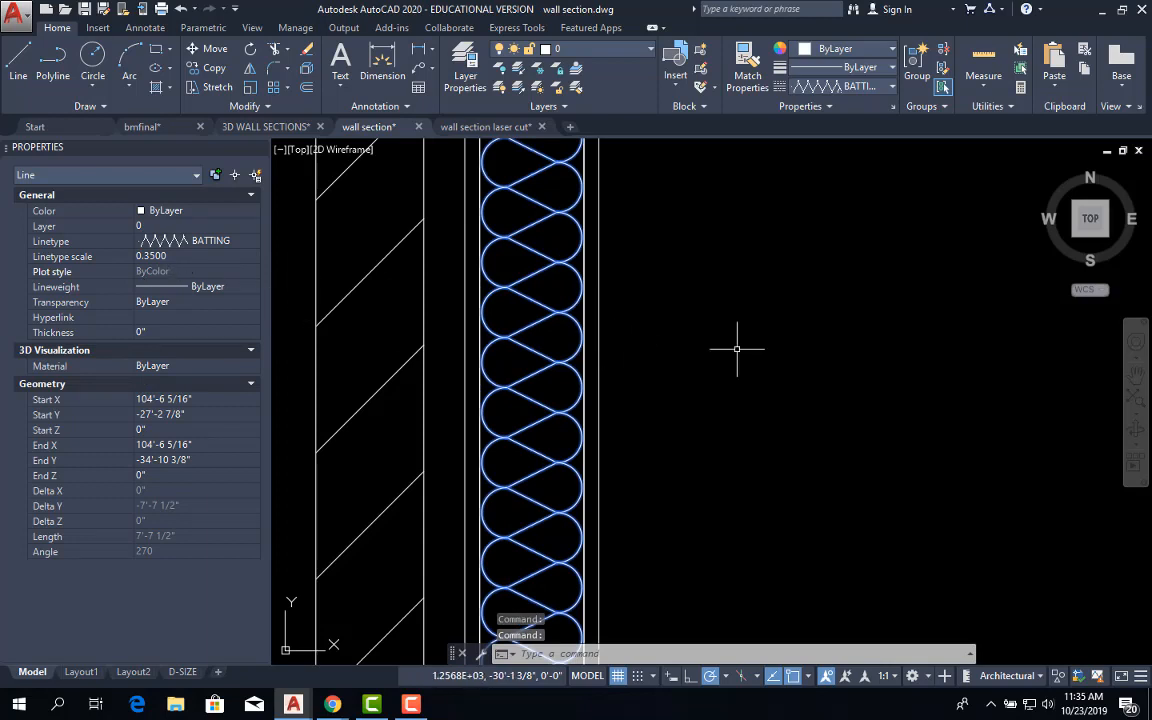
pyautogui.press('Escape')
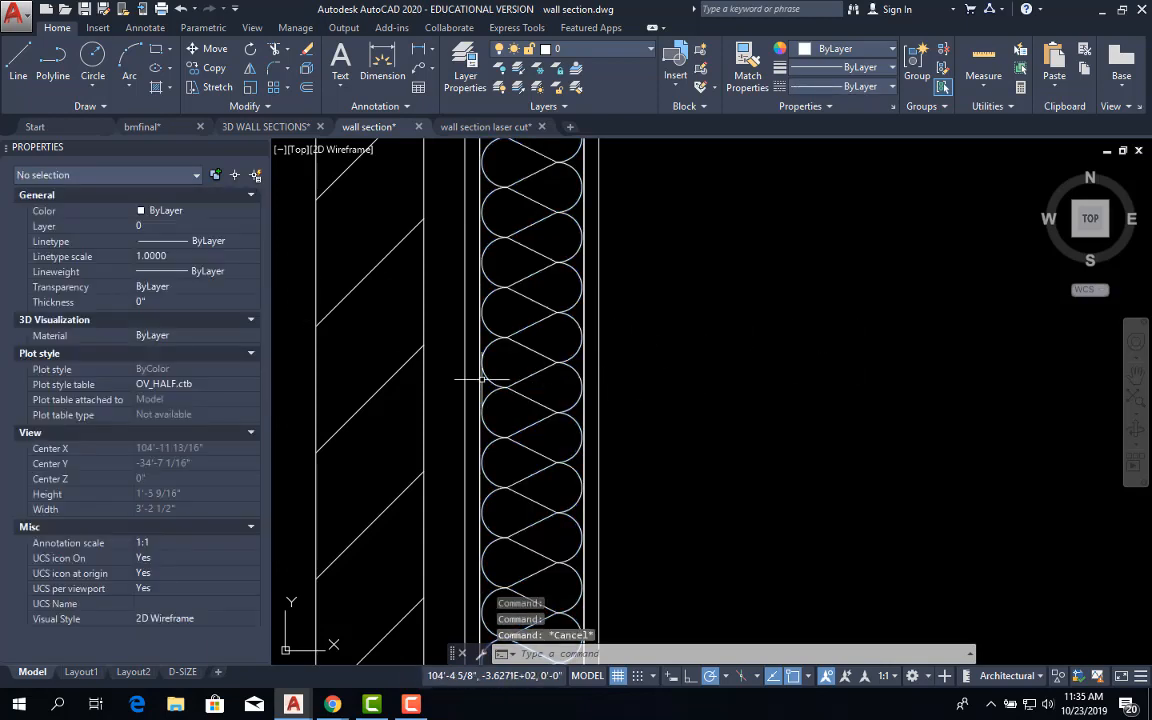
# Step: Examine the stud, gypsum board and sheathing lines on both sides of the wall's batting insulation by selecting them, and clear the selection
pyautogui.scroll(4, 477, 385)
pyautogui.click(477, 388)
pyautogui.click(470, 391)
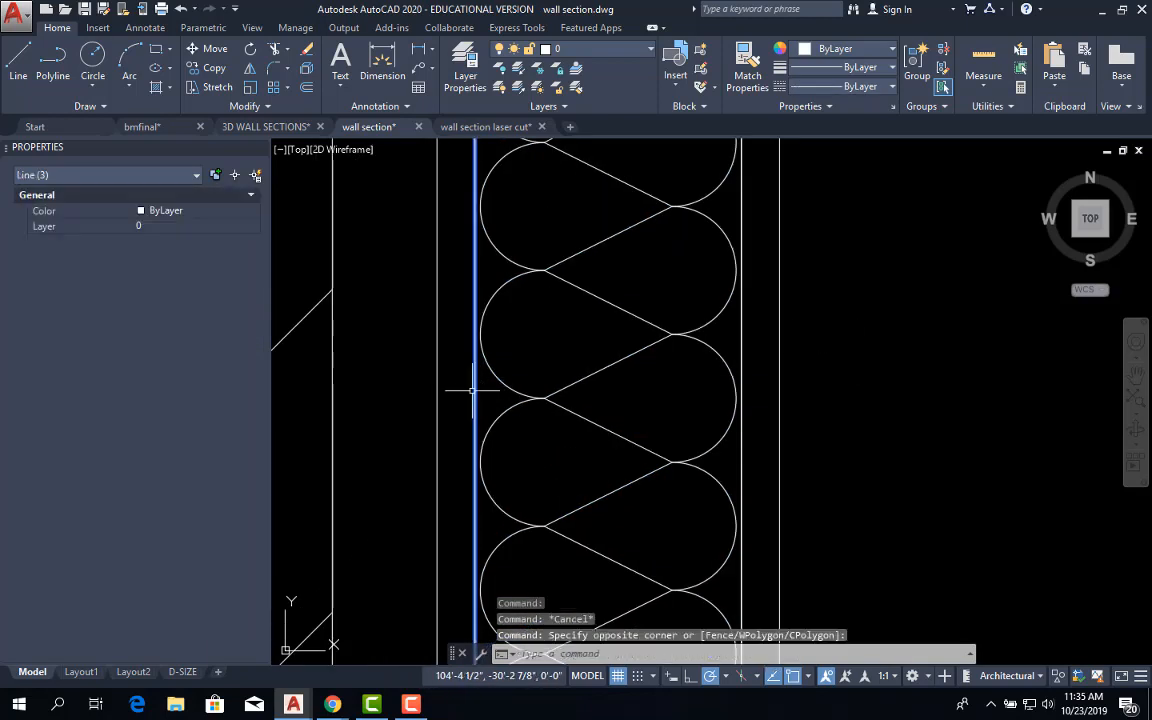
pyautogui.click(741, 455)
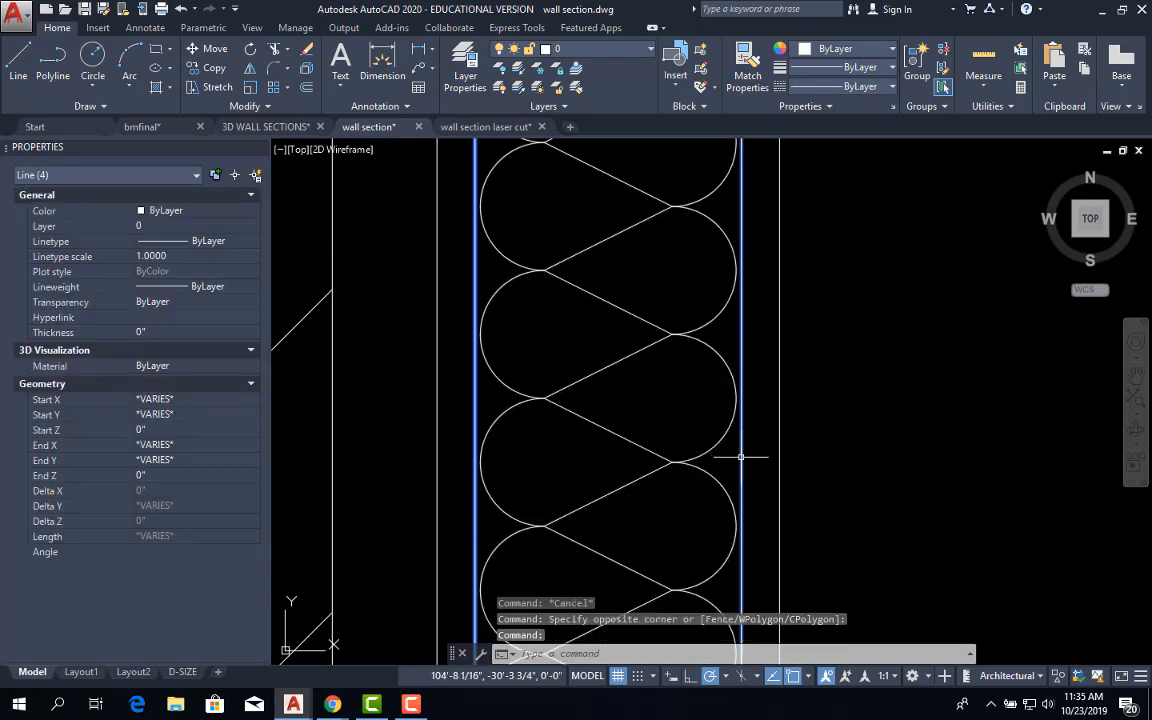
pyautogui.scroll(-3, 568, 468)
pyautogui.scroll(3, 630, 463)
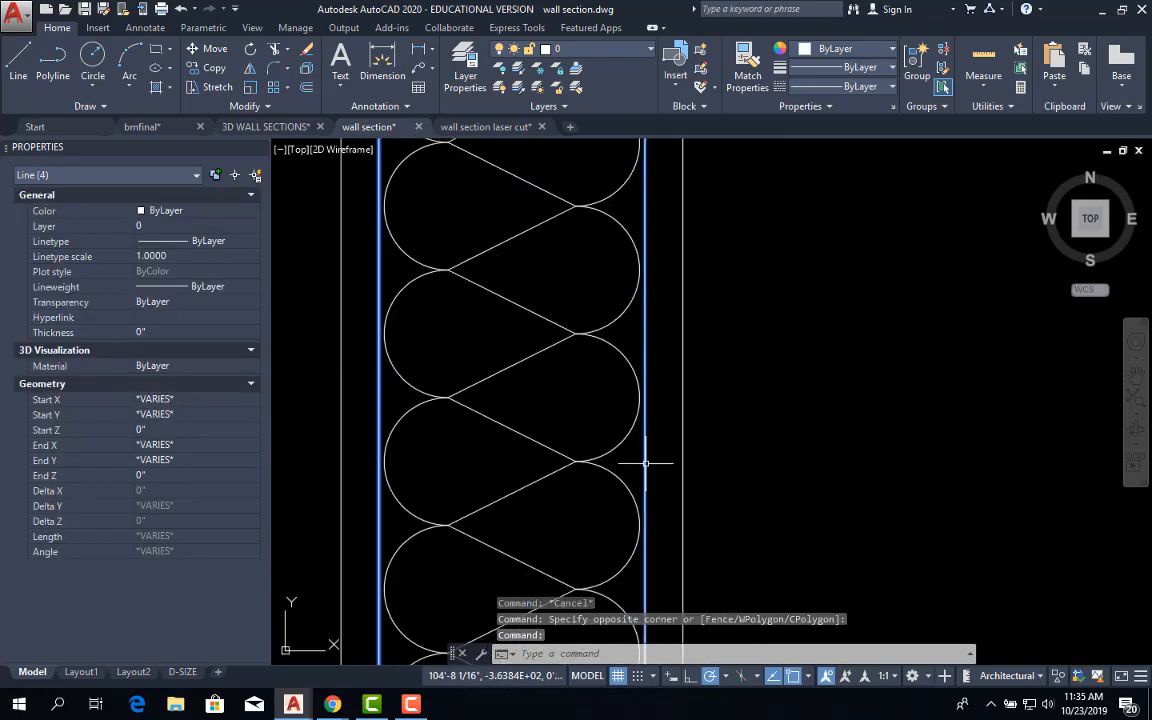
pyautogui.press('Escape')
pyautogui.click(647, 462)
pyautogui.click(689, 463)
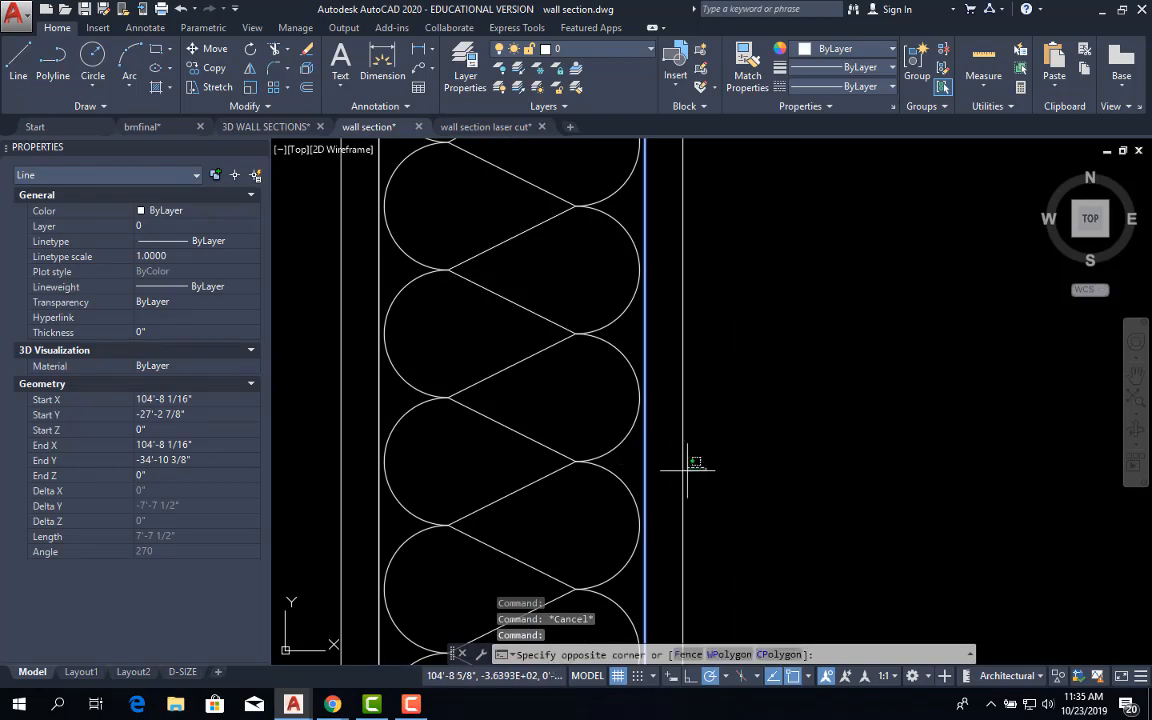
pyautogui.click(675, 467)
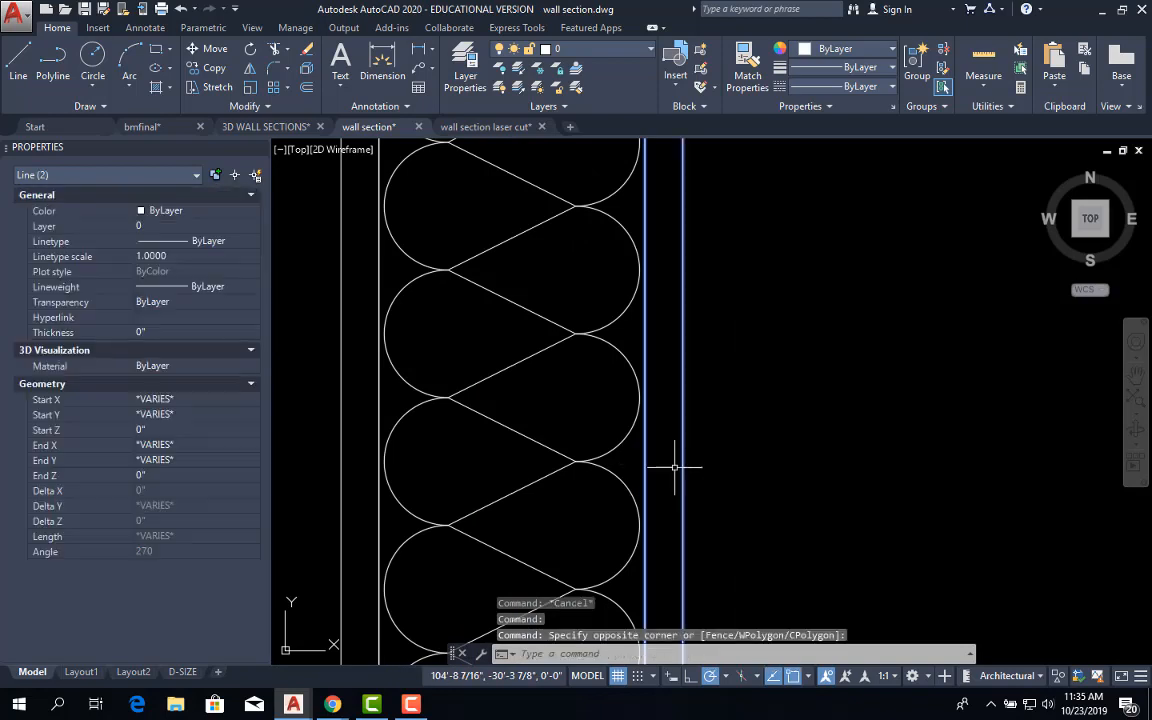
pyautogui.moveTo(597, 450); pyautogui.dragTo(800, 463, button='middle')
pyautogui.press('Escape')
pyautogui.press('Escape')
pyautogui.click(583, 435)
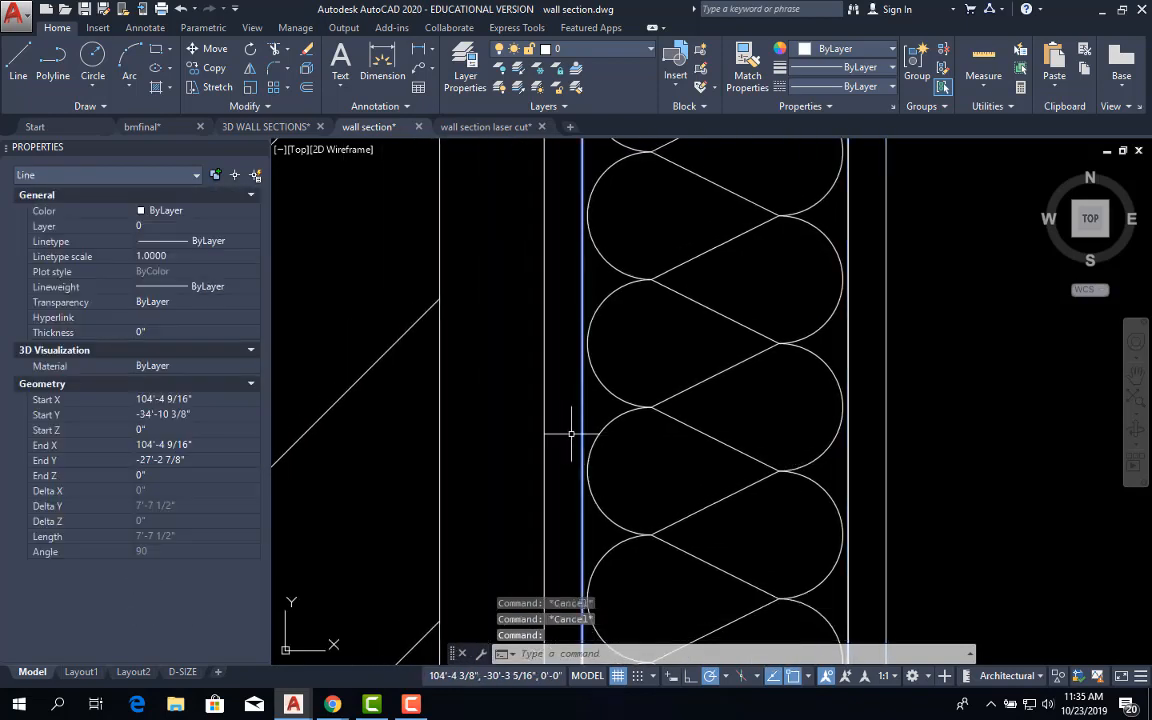
pyautogui.click(553, 431)
pyautogui.click(544, 430)
pyautogui.scroll(-4, 565, 429)
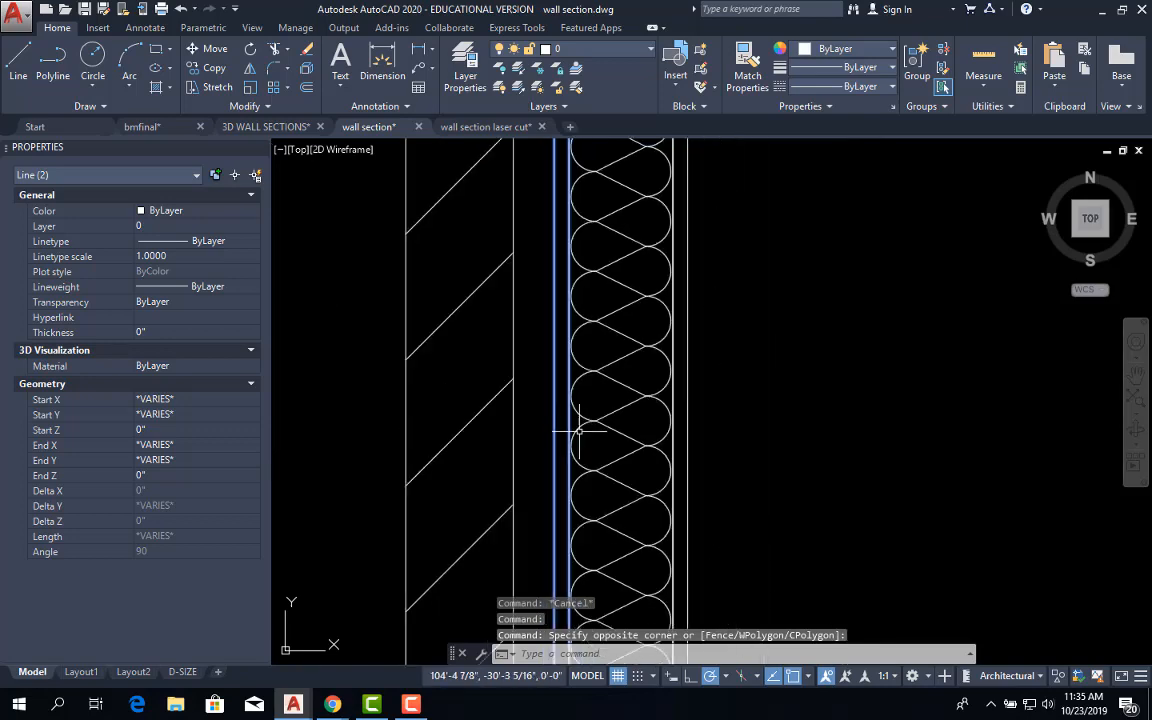
pyautogui.scroll(-6, 568, 406)
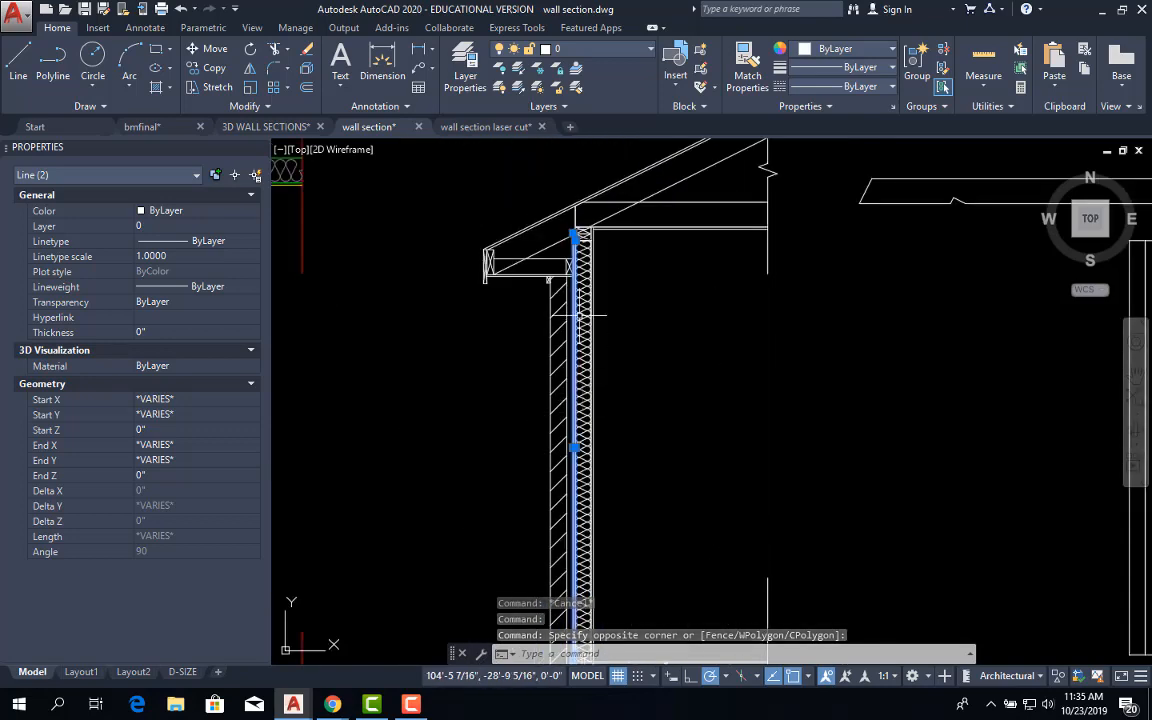
pyautogui.press('Escape')
# Step: Draw a horizontal line through the ceiling joist, from the midpoint of its end above the top plate to the vertical break line
pyautogui.scroll(4, 525, 326)
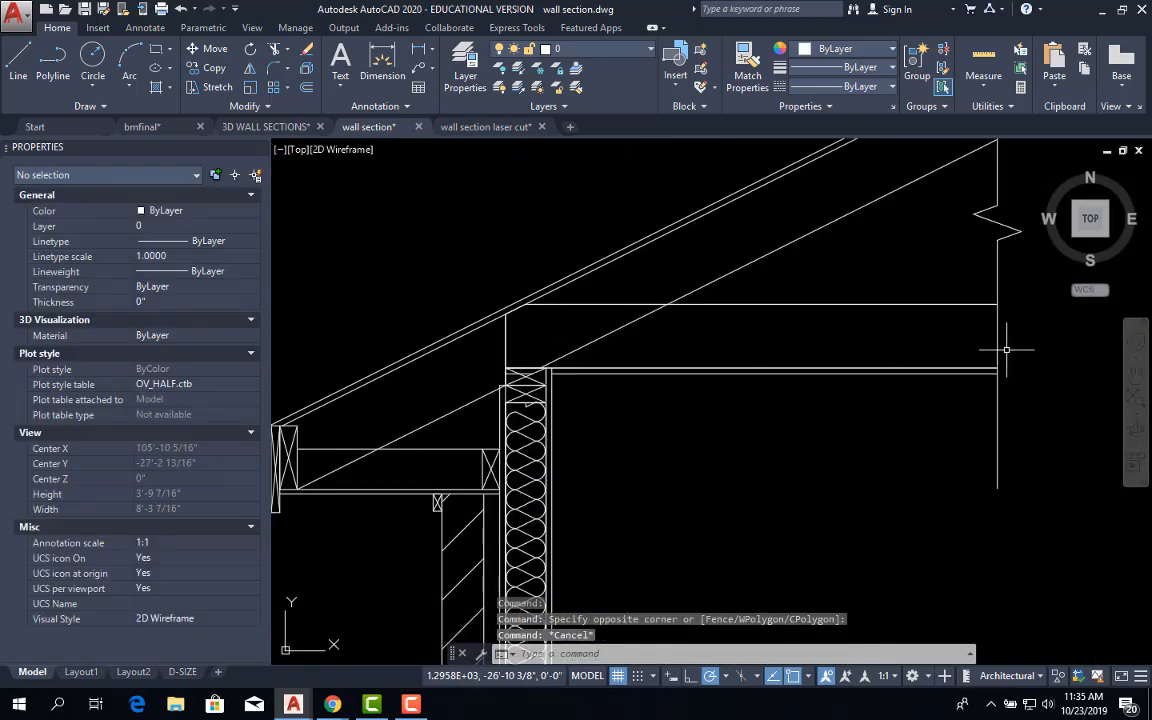
pyautogui.click(18, 62)
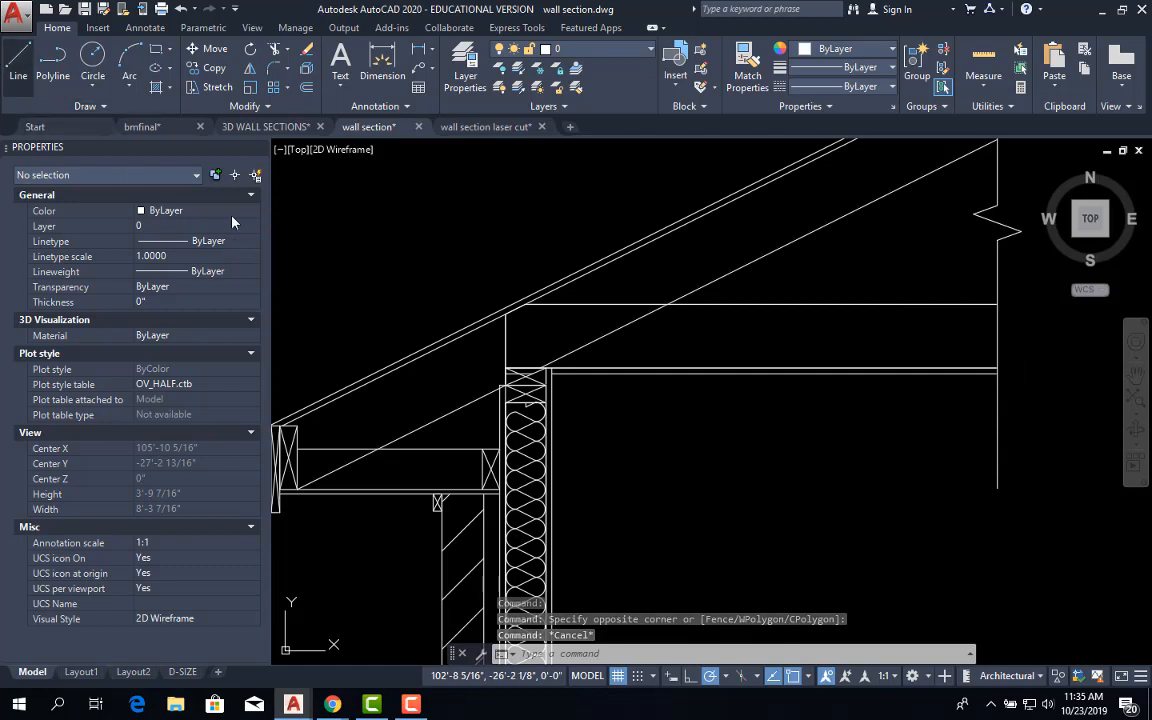
pyautogui.click(506, 341)
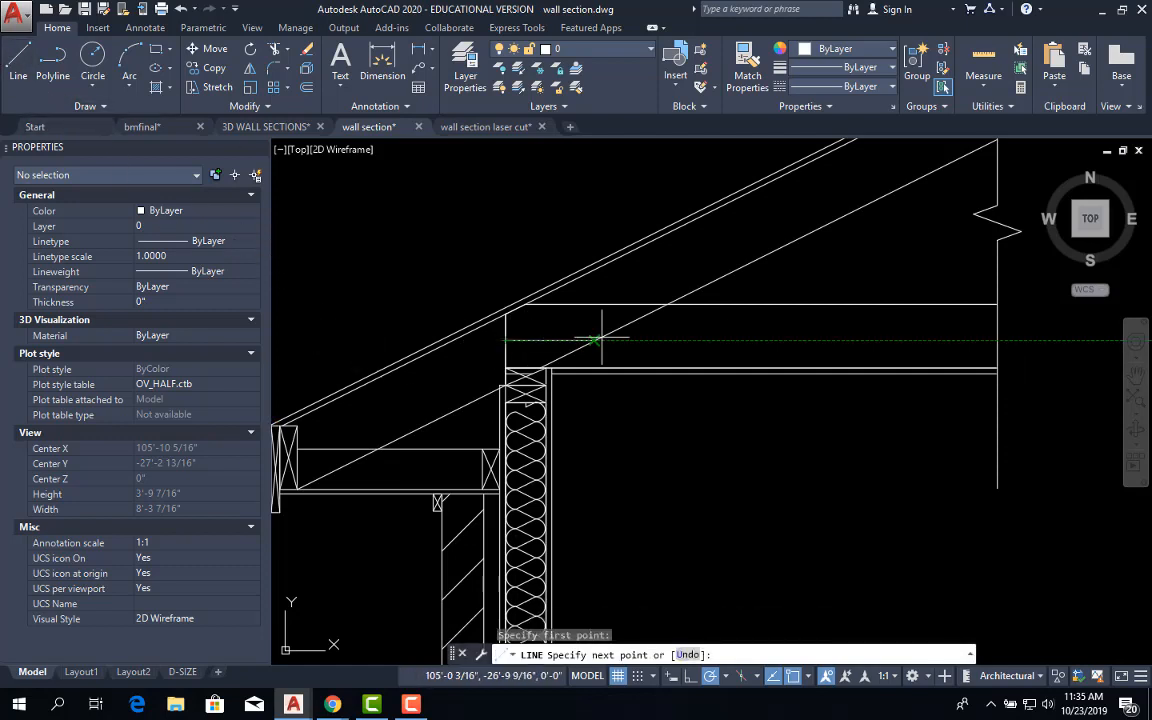
pyautogui.click(997, 341)
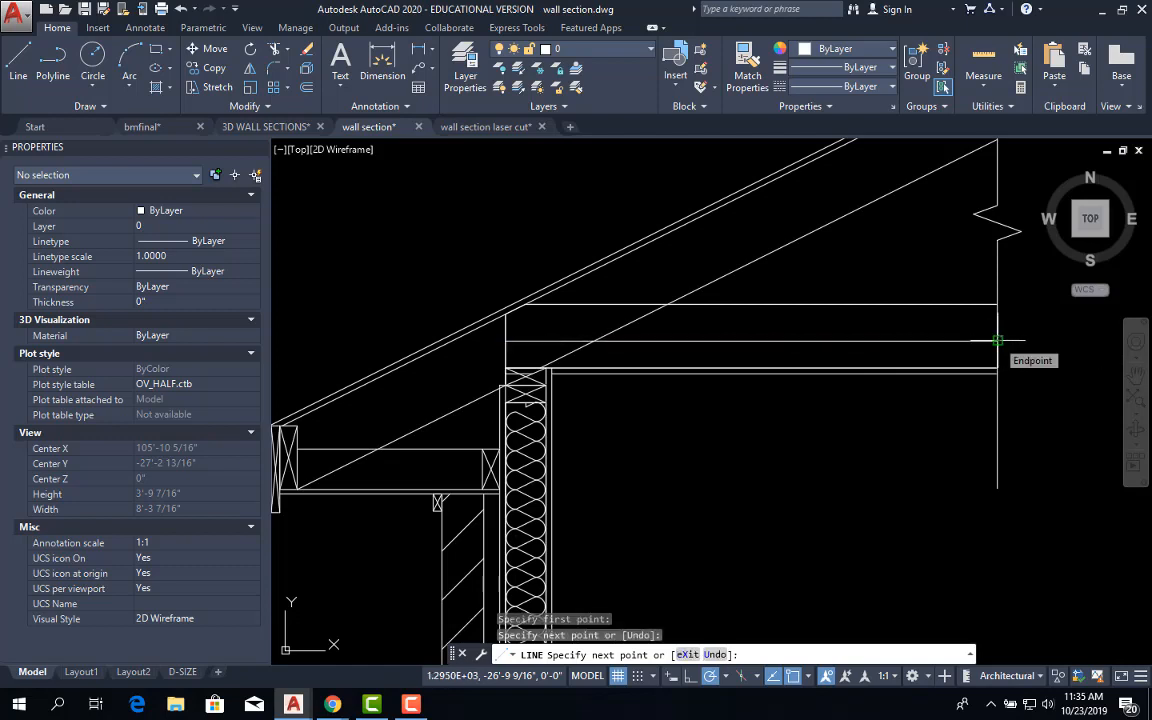
pyautogui.press('Return')
# Step: Change the linetype of the new ceiling joist line to BATTING
pyautogui.click(943, 338)
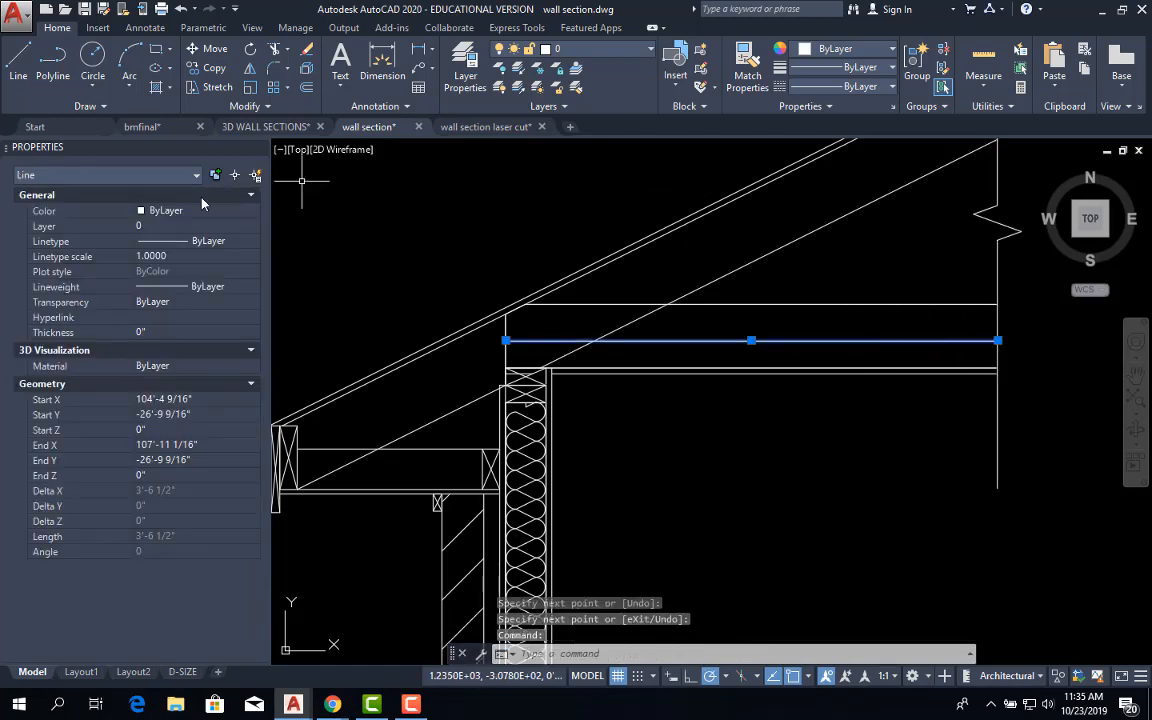
pyautogui.click(186, 257)
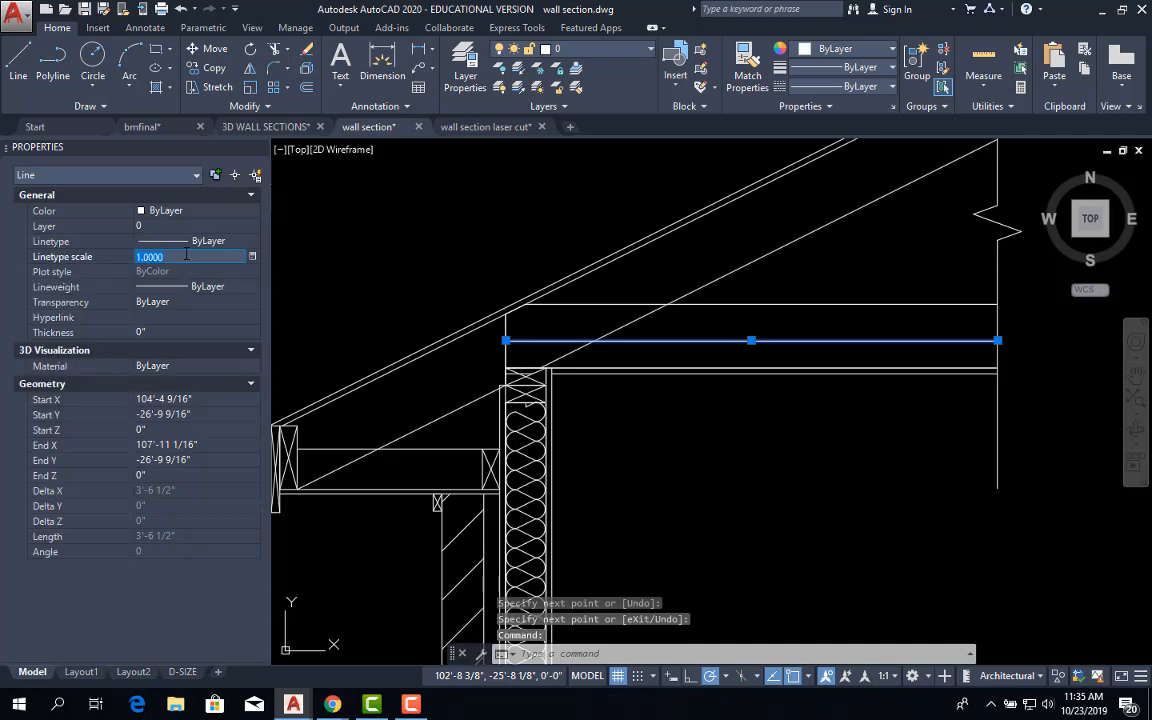
pyautogui.click(200, 241)
pyautogui.click(220, 241)
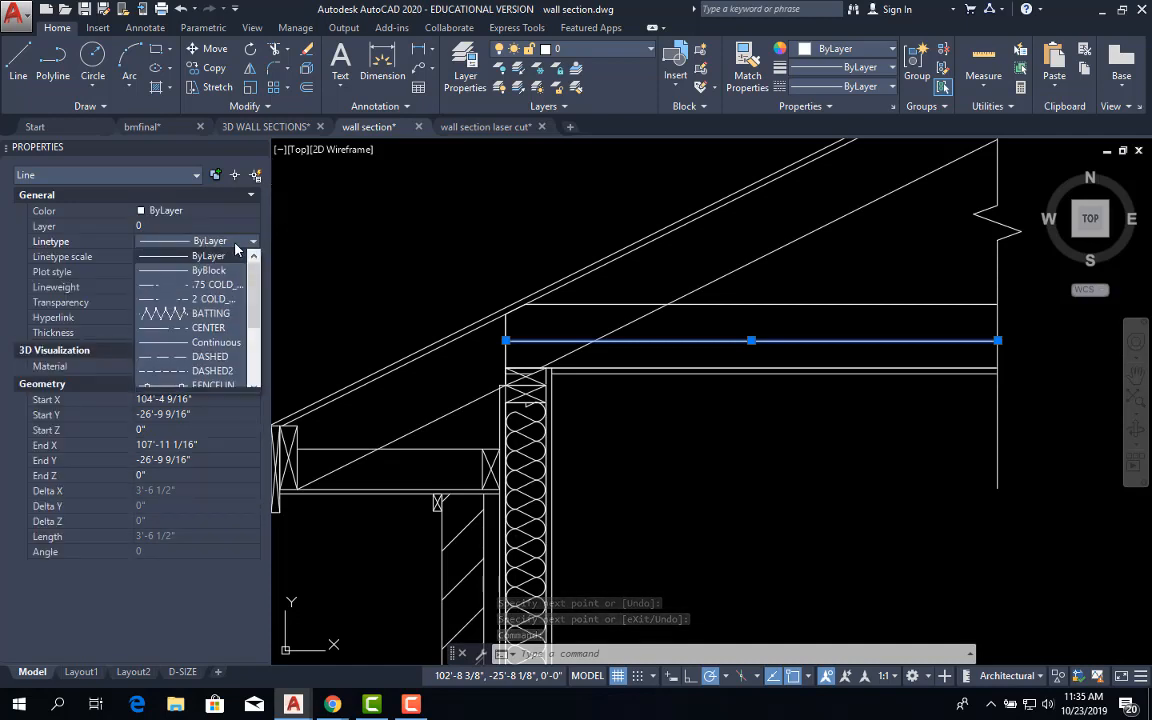
pyautogui.click(212, 317)
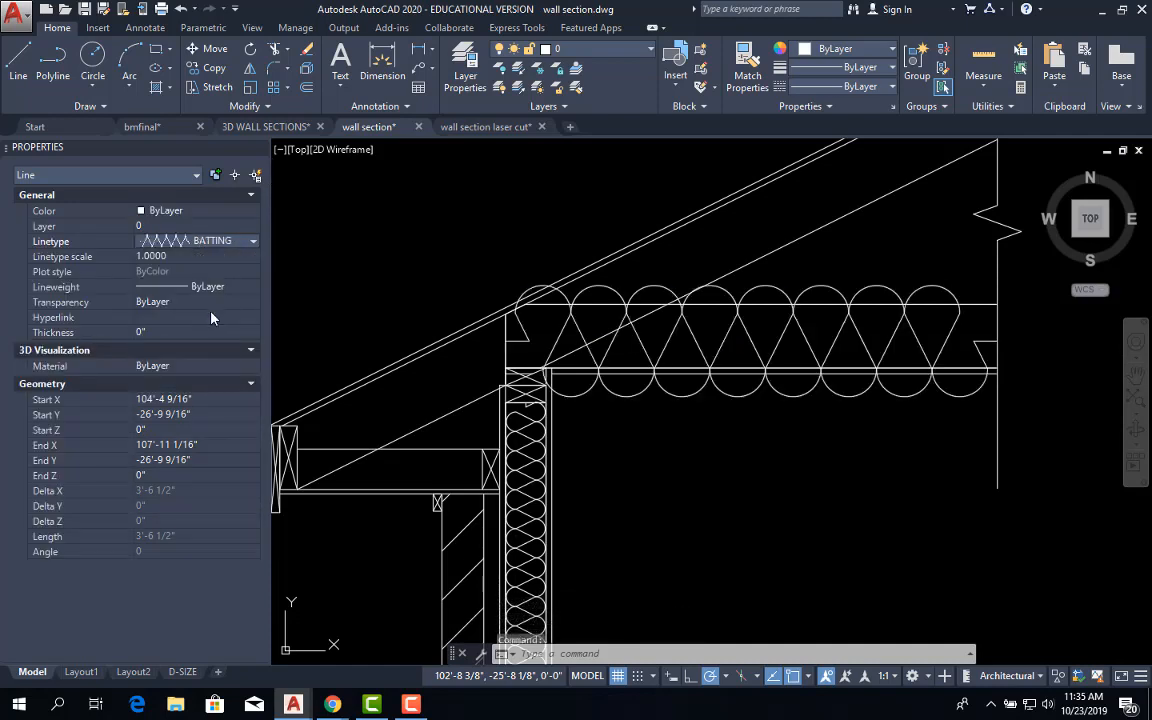
# Step: Try linetype scales of 0.5 and 0.6 on the ceiling batting line
pyautogui.click(186, 257)
pyautogui.write('.5')
pyautogui.press('Return')
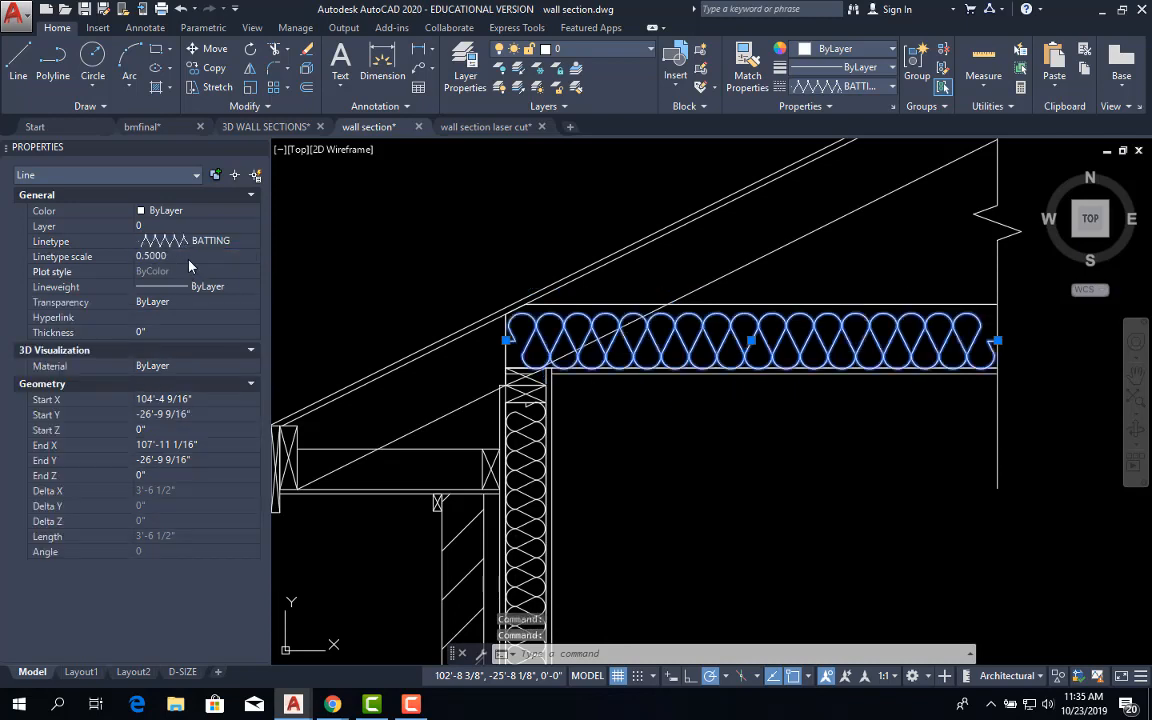
pyautogui.click(187, 257)
pyautogui.write('.6')
pyautogui.press('Return')
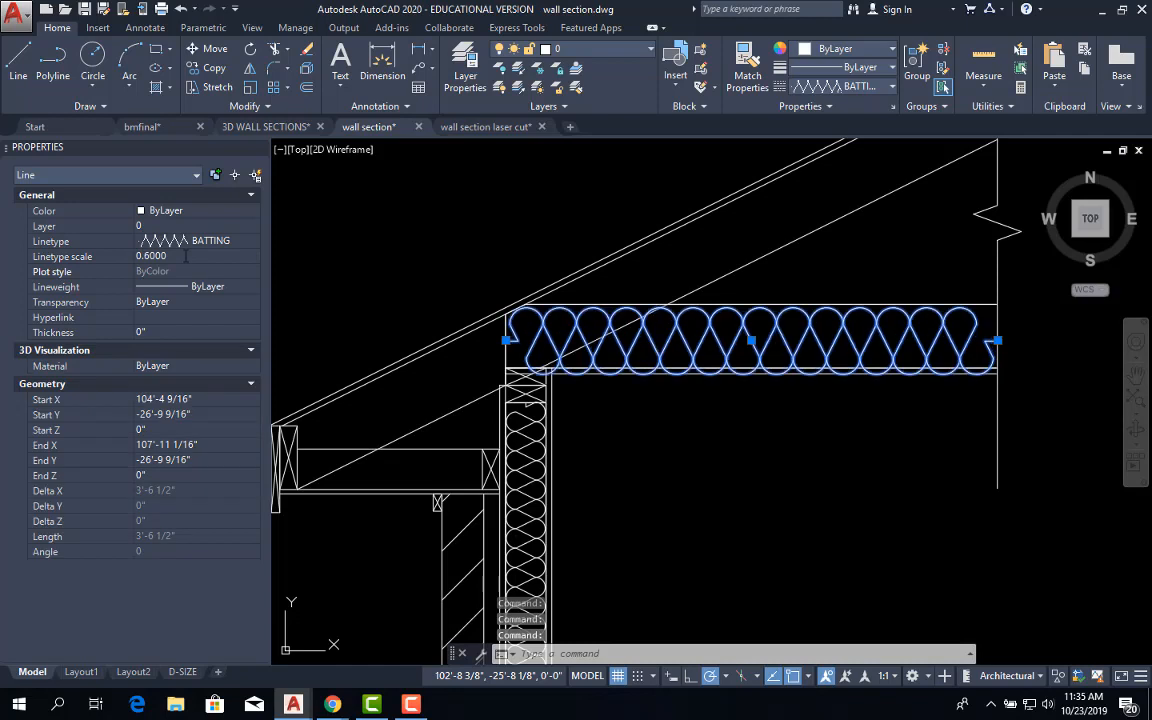
# Step: Reduce the ceiling batting line's linetype scale to 0.55 and deselect the line
pyautogui.scroll(2, 612, 272)
pyautogui.click(185, 257)
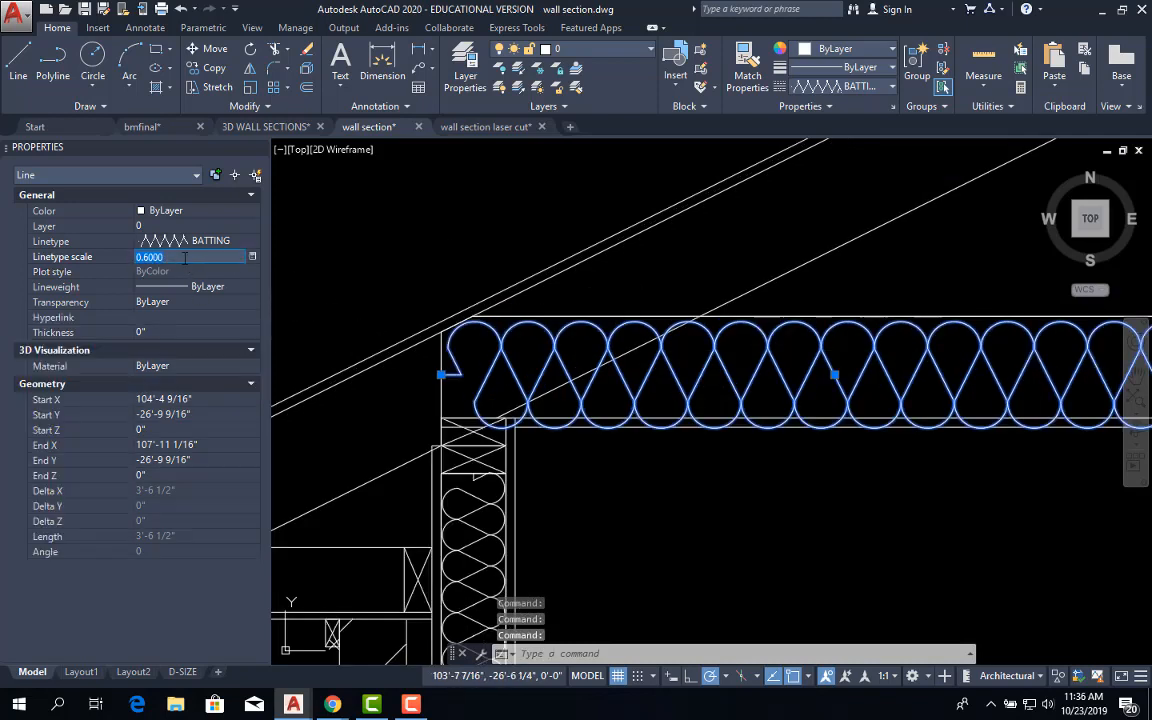
pyautogui.write('.55')
pyautogui.press('Return')
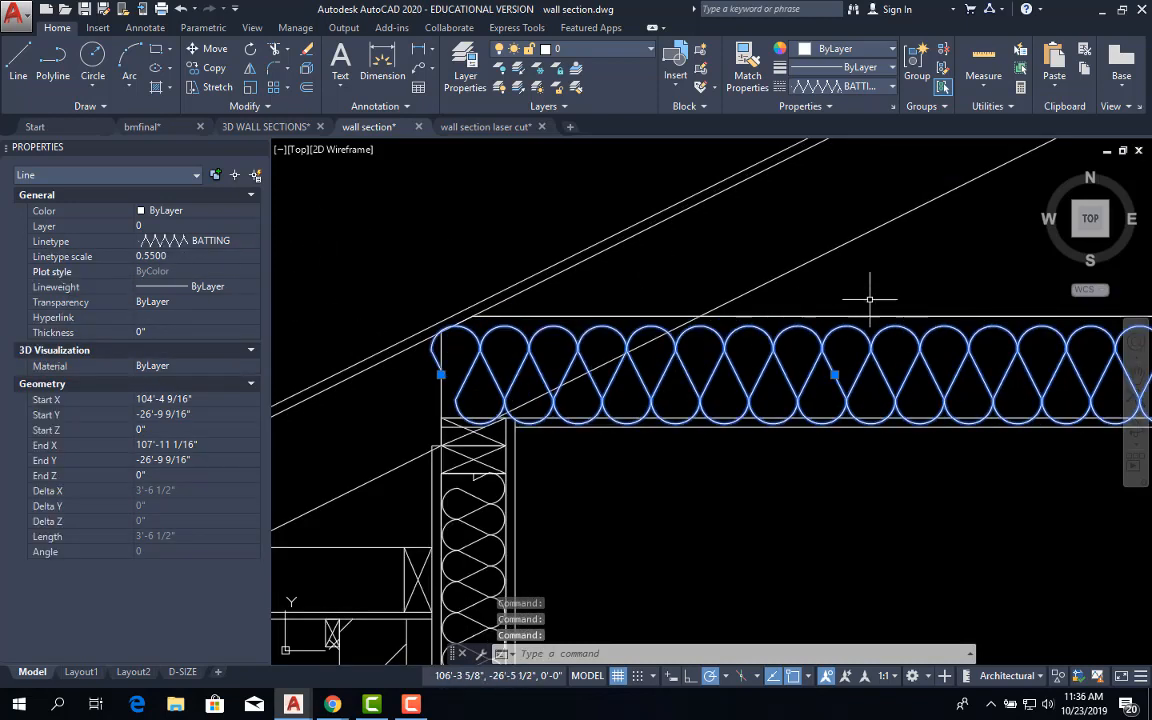
pyautogui.press('Escape')
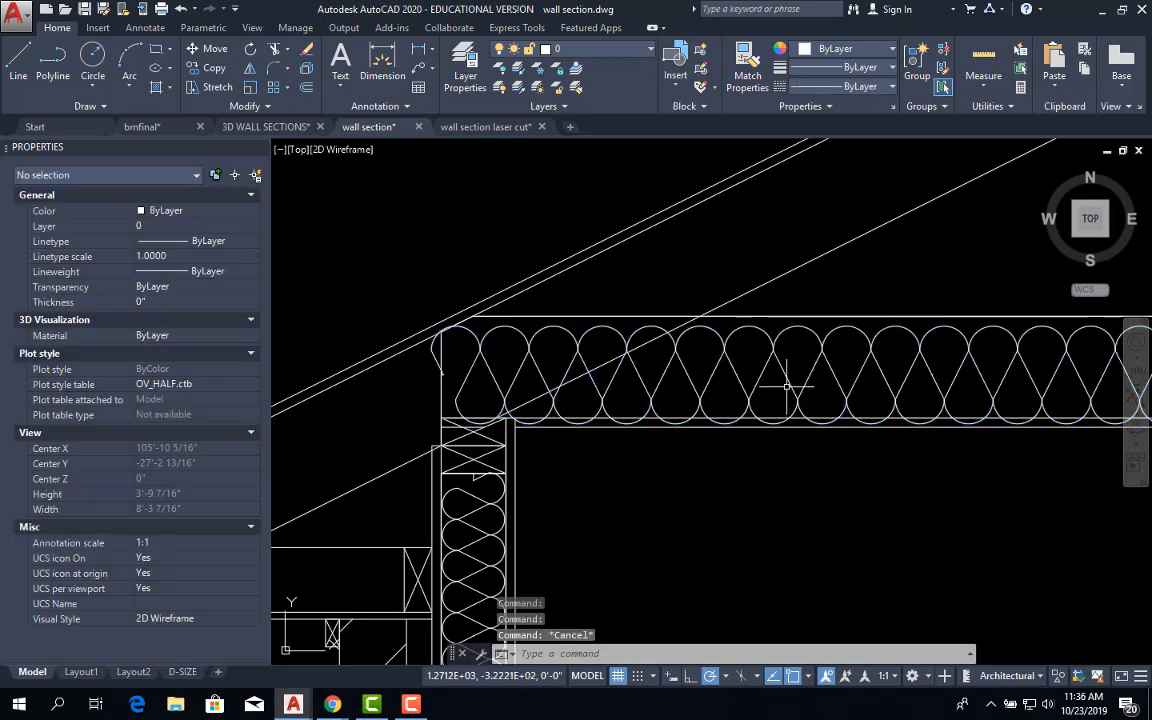
# Step: Move the ceiling batting line straight up about 1/2" so it sits between the ceiling joist's edges
pyautogui.click(838, 391)
pyautogui.click(790, 373)
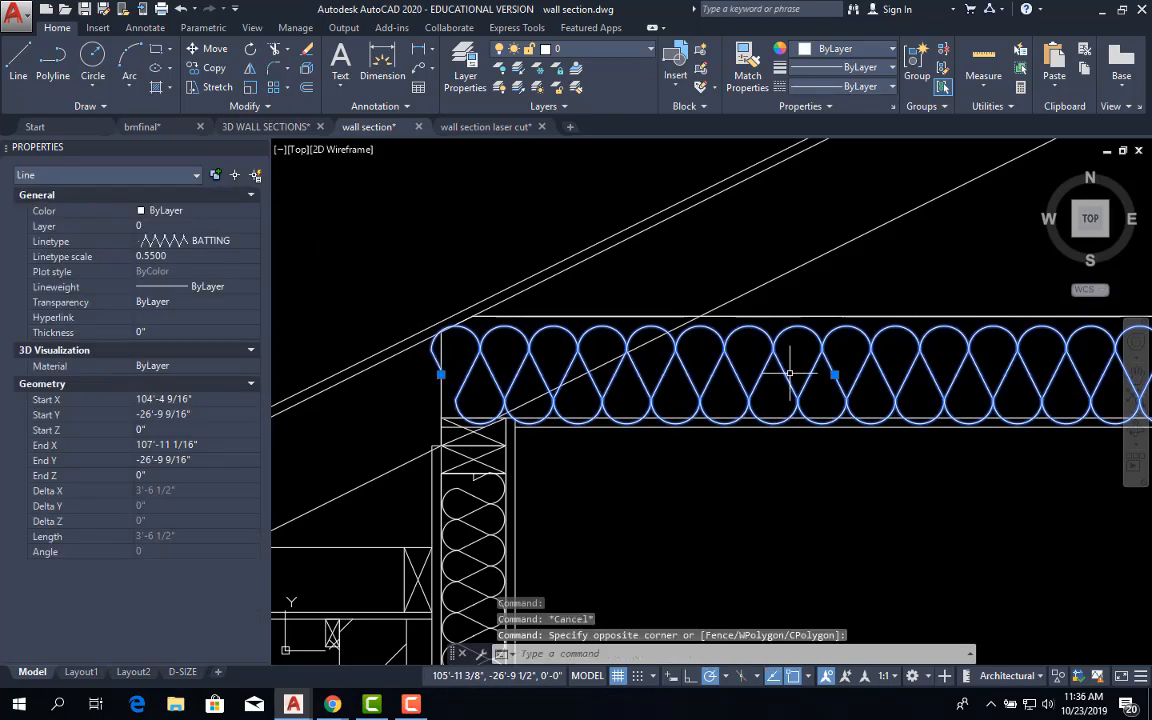
pyautogui.write('m')
pyautogui.press('Return')
pyautogui.click(864, 579)
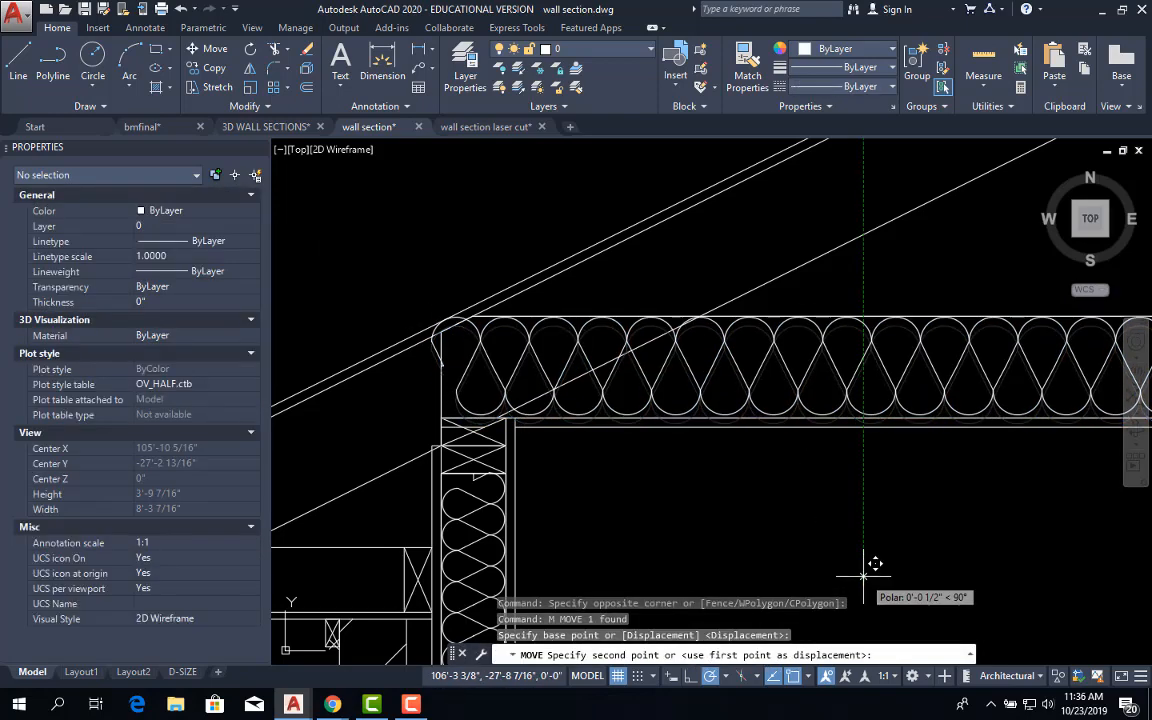
pyautogui.click(864, 577)
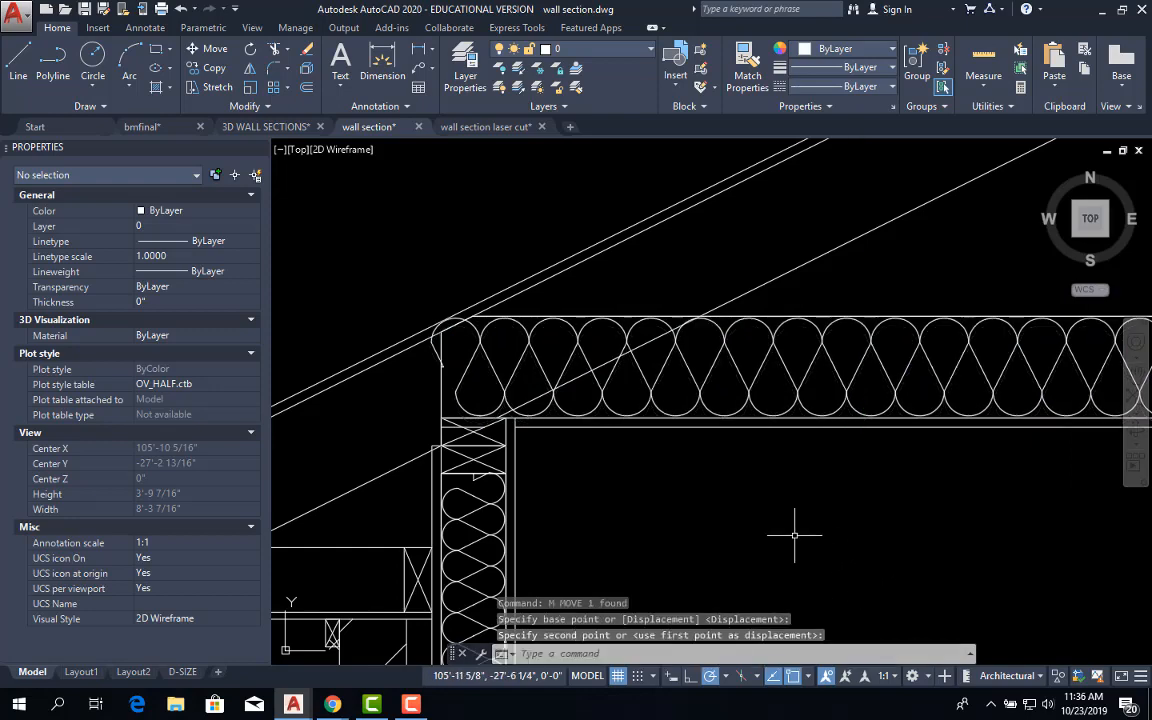
# Step: Set the moved ceiling batting line's linetype scale to 0.5 and clear the selection
pyautogui.scroll(-2, 794, 535)
pyautogui.click(760, 466)
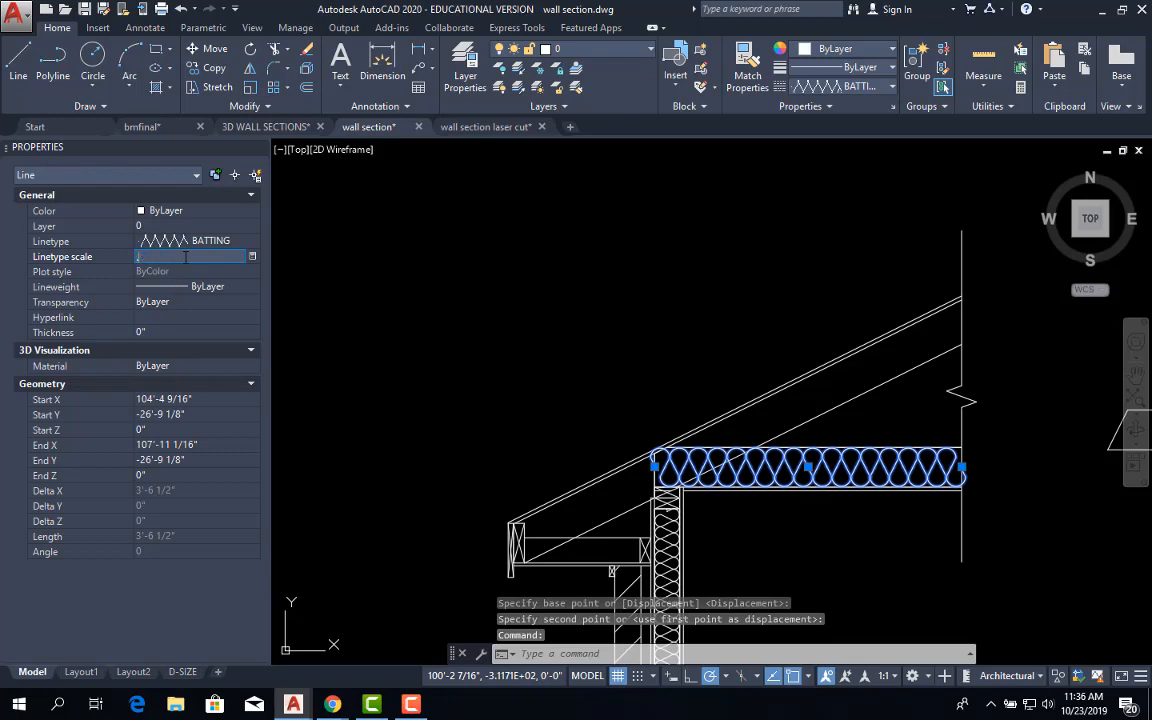
pyautogui.write('0.5')
pyautogui.press('Return')
pyautogui.scroll(3, 700, 470)
pyautogui.press('Escape')
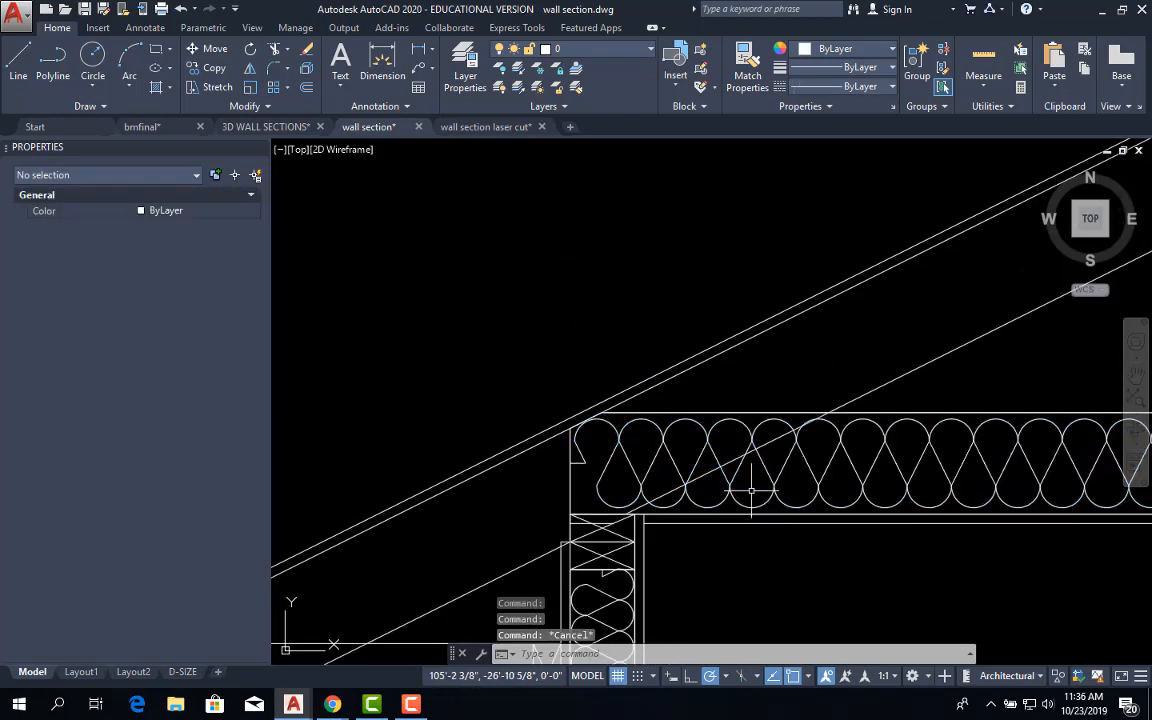
# Step: Examine the outline wall section from roof to footing and compare its insulation, hatches and details with the annotated reference section
pyautogui.scroll(-1, 861, 568)
pyautogui.moveTo(859, 564); pyautogui.dragTo(601, 422, button='middle')
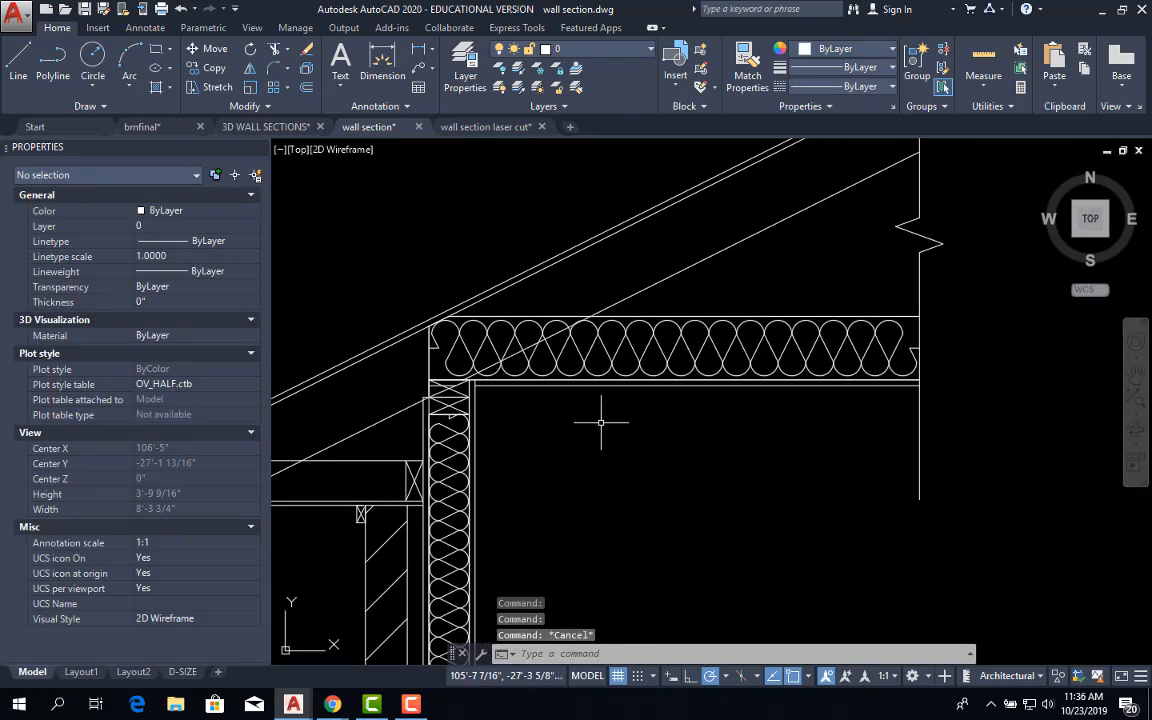
pyautogui.scroll(-2, 601, 422)
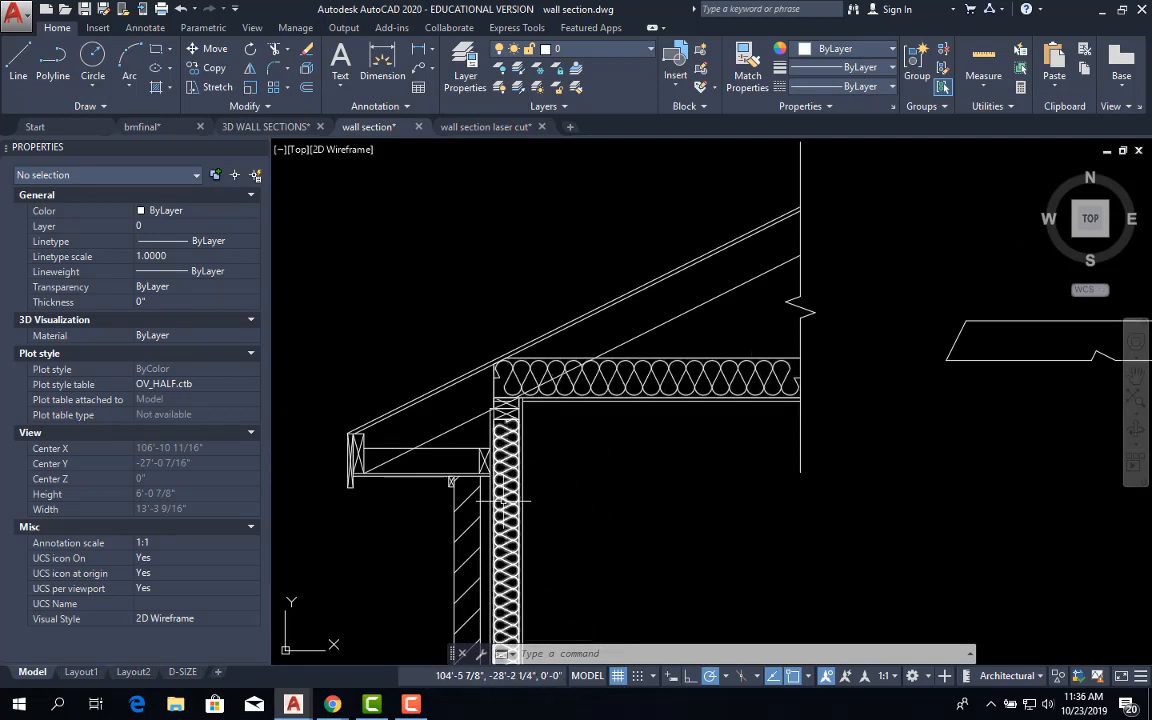
pyautogui.scroll(-2, 505, 516)
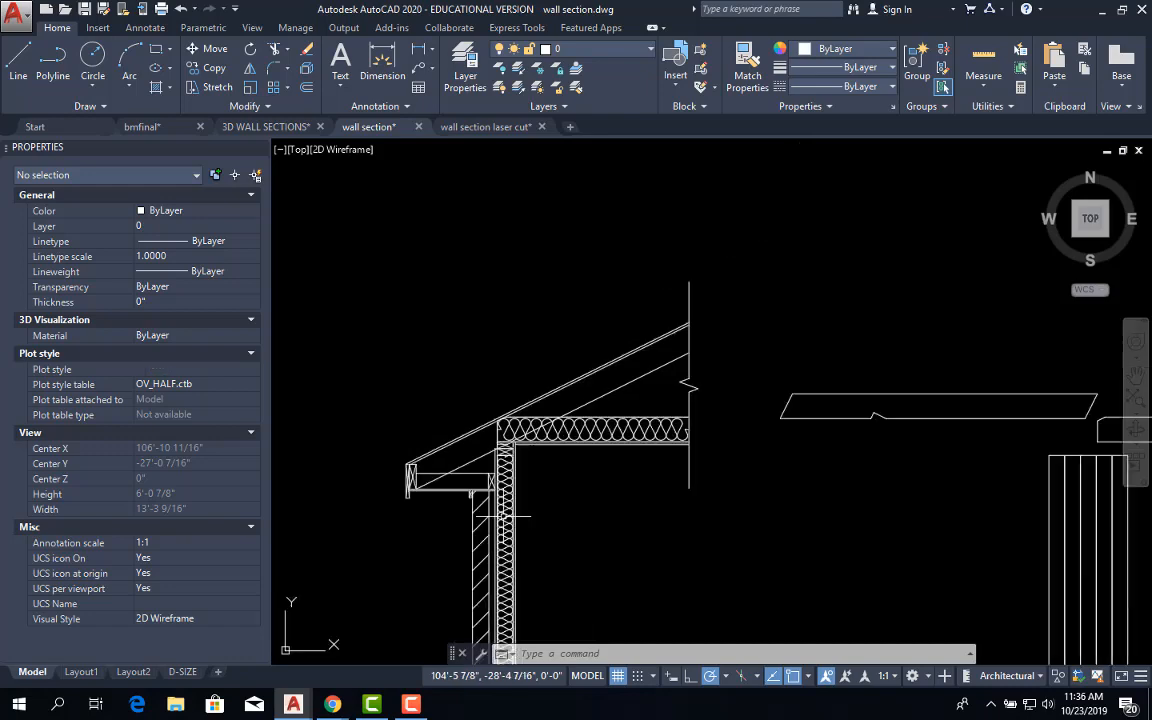
pyautogui.scroll(-3, 648, 386)
pyautogui.moveTo(669, 476); pyautogui.dragTo(678, 378, button='middle')
pyautogui.moveTo(562, 526); pyautogui.dragTo(643, 567, button='middle')
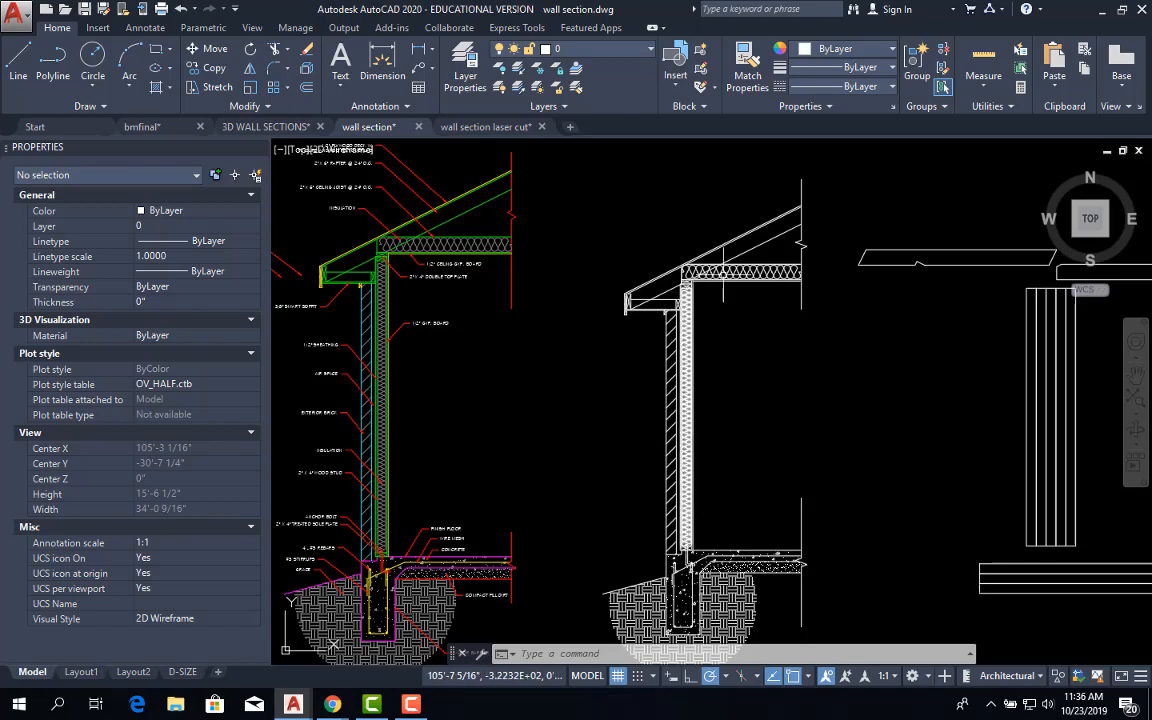
pyautogui.scroll(3, 705, 553)
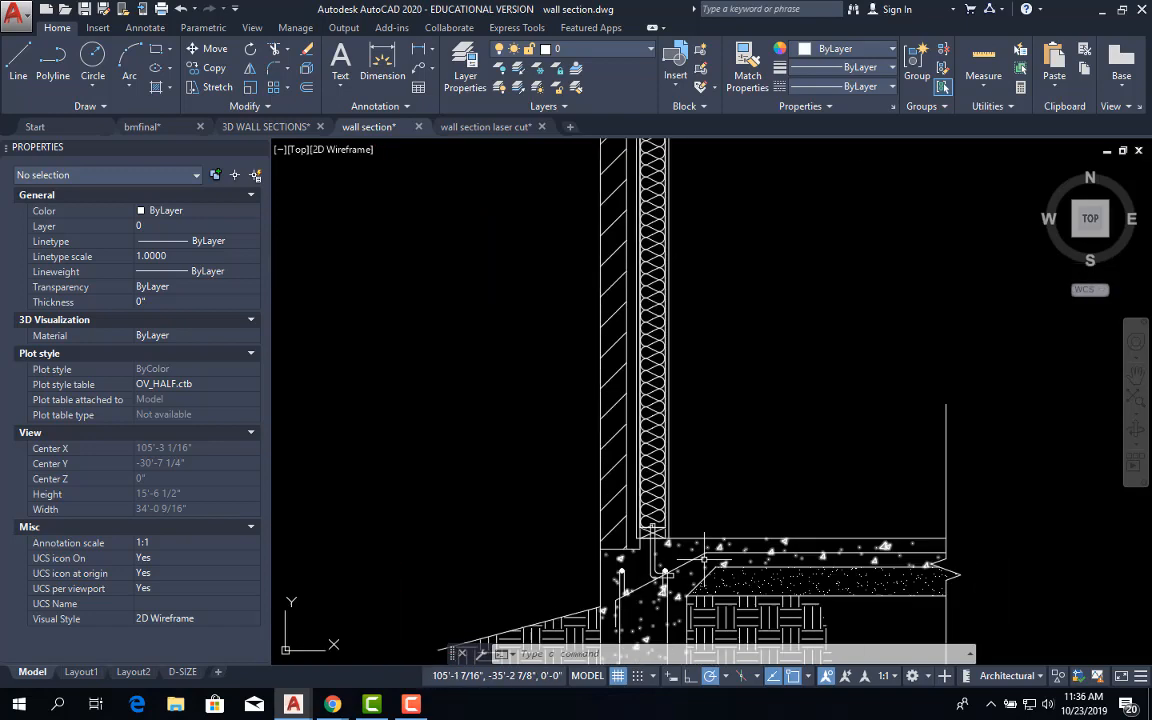
pyautogui.moveTo(705, 553); pyautogui.dragTo(624, 358, button='middle')
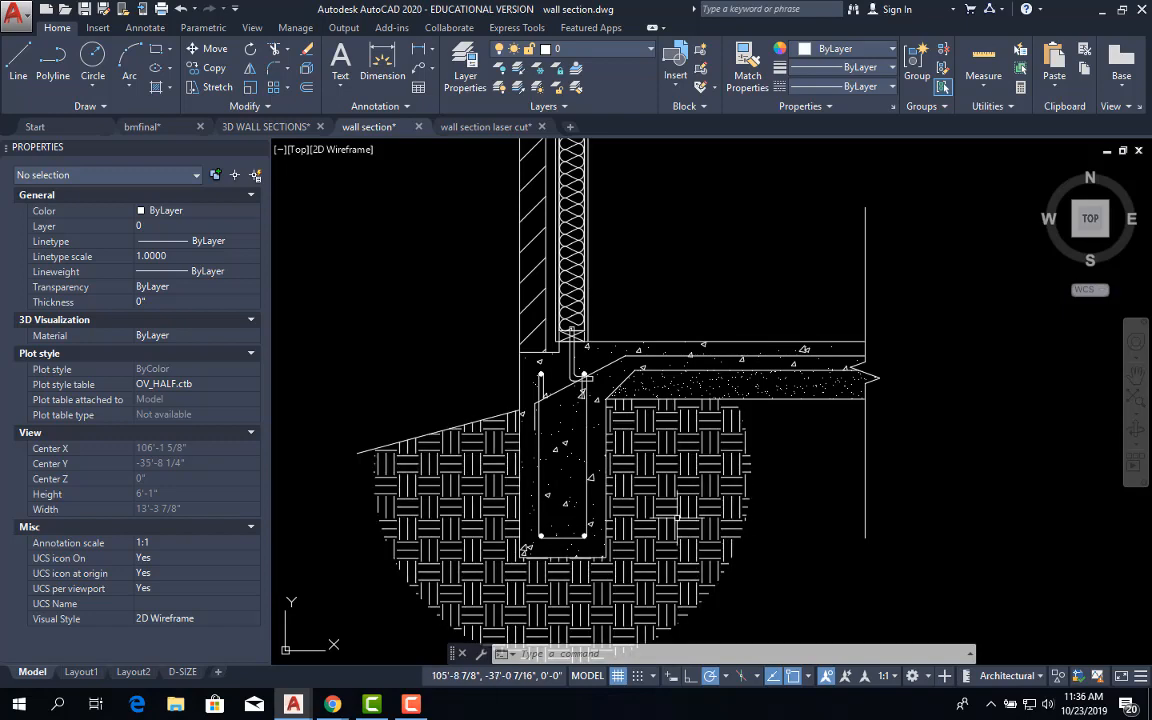
pyautogui.scroll(-3, 677, 517)
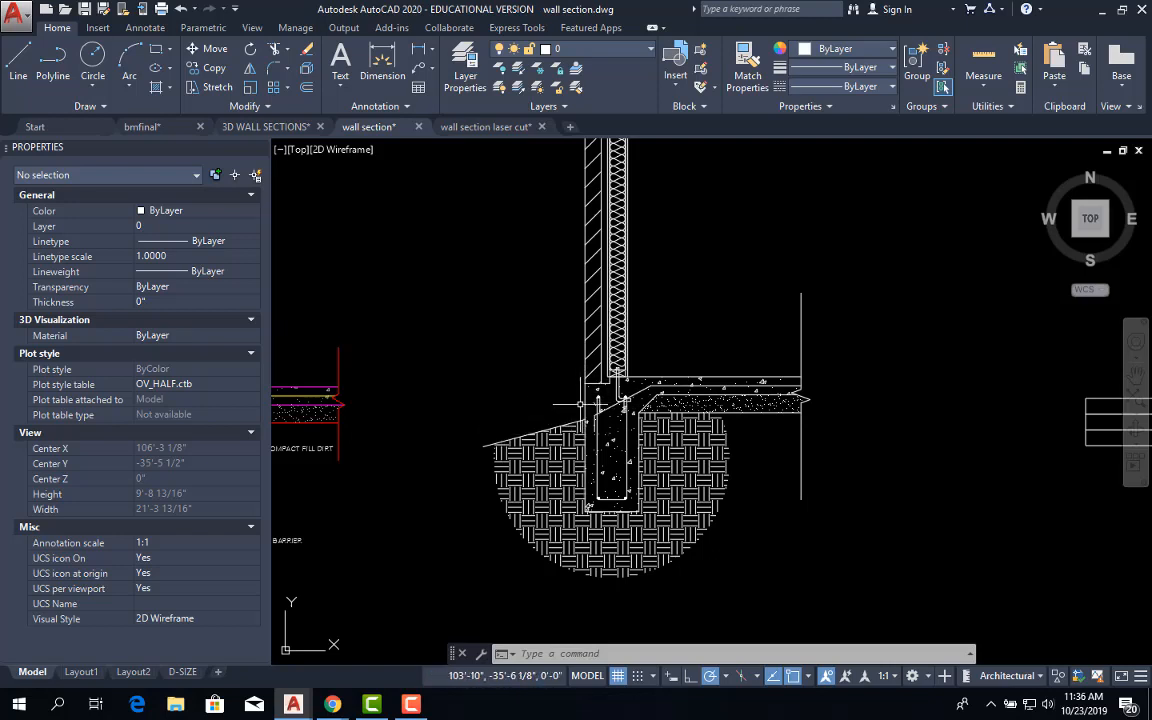
pyautogui.scroll(-2, 583, 398)
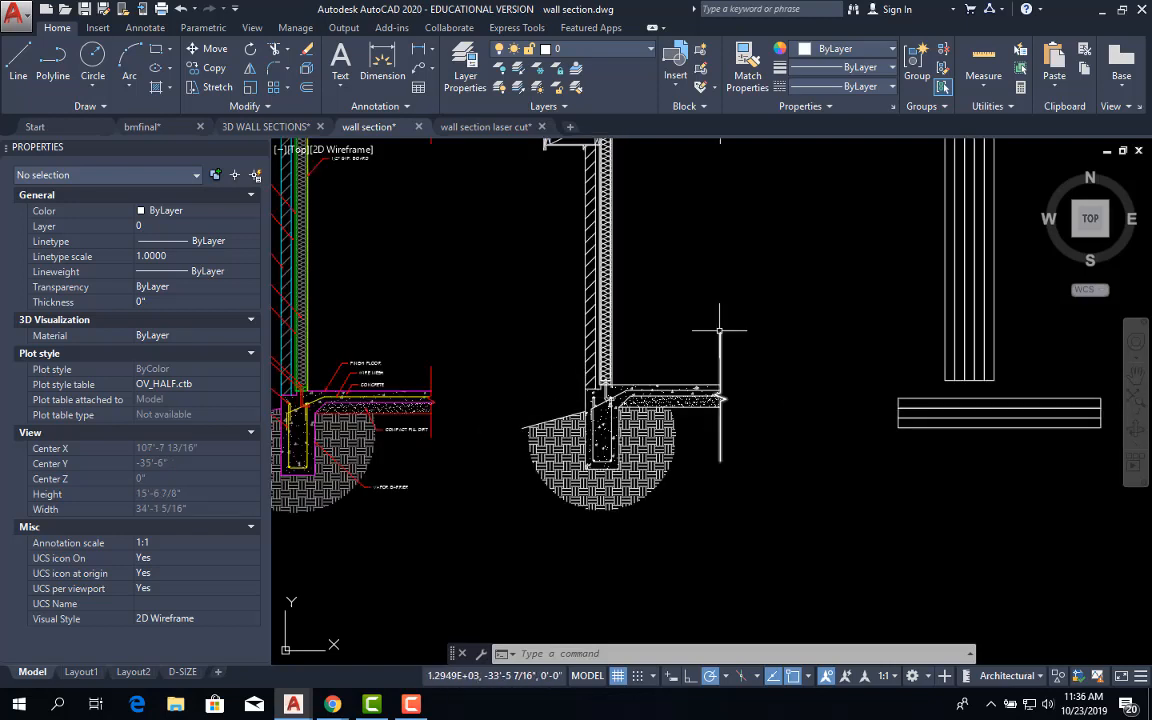
pyautogui.moveTo(743, 246); pyautogui.dragTo(763, 420, button='middle')
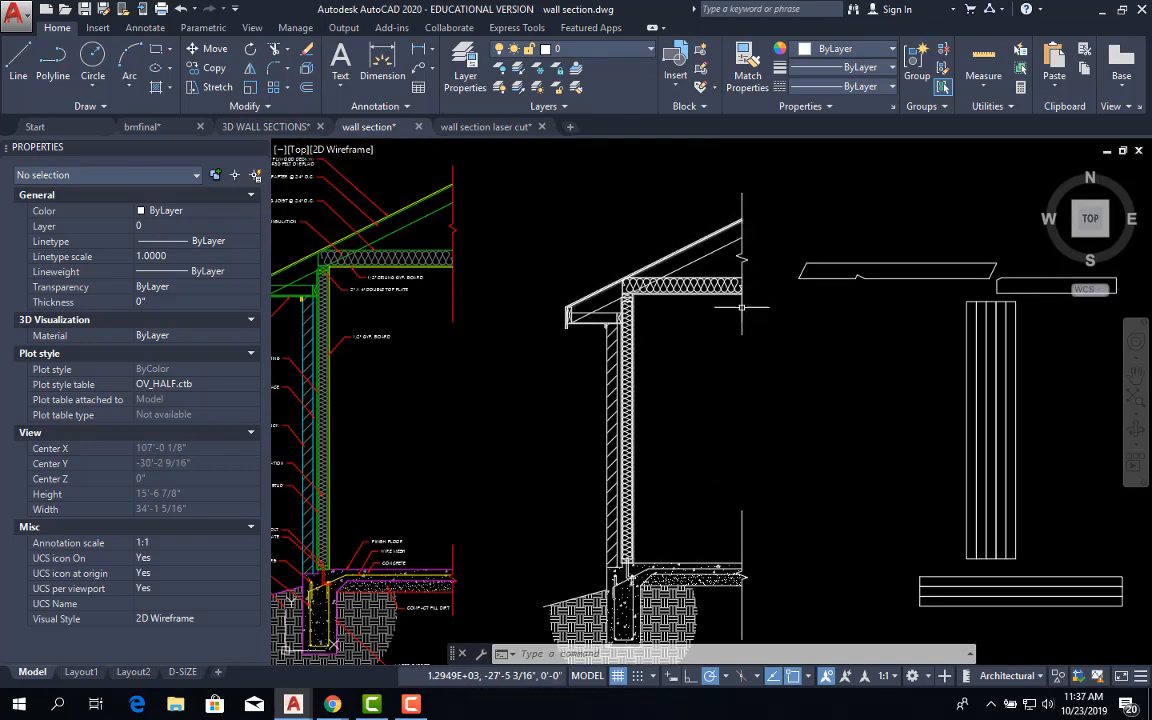
pyautogui.moveTo(745, 455); pyautogui.dragTo(765, 385, button='middle')
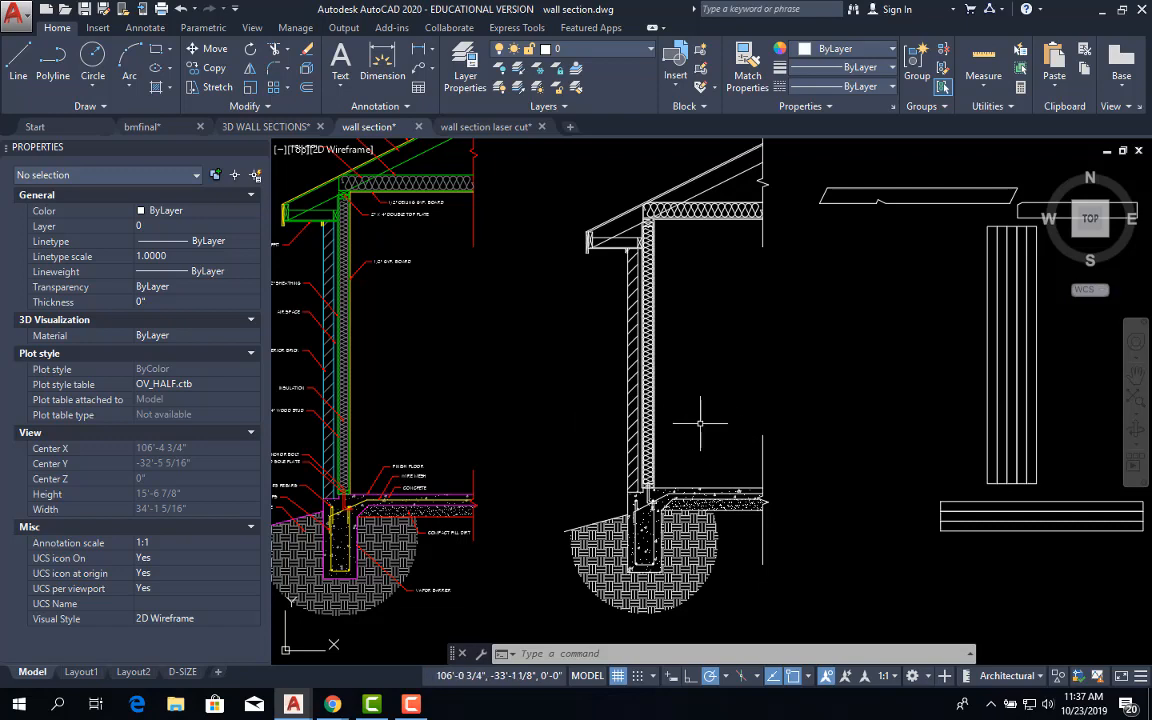